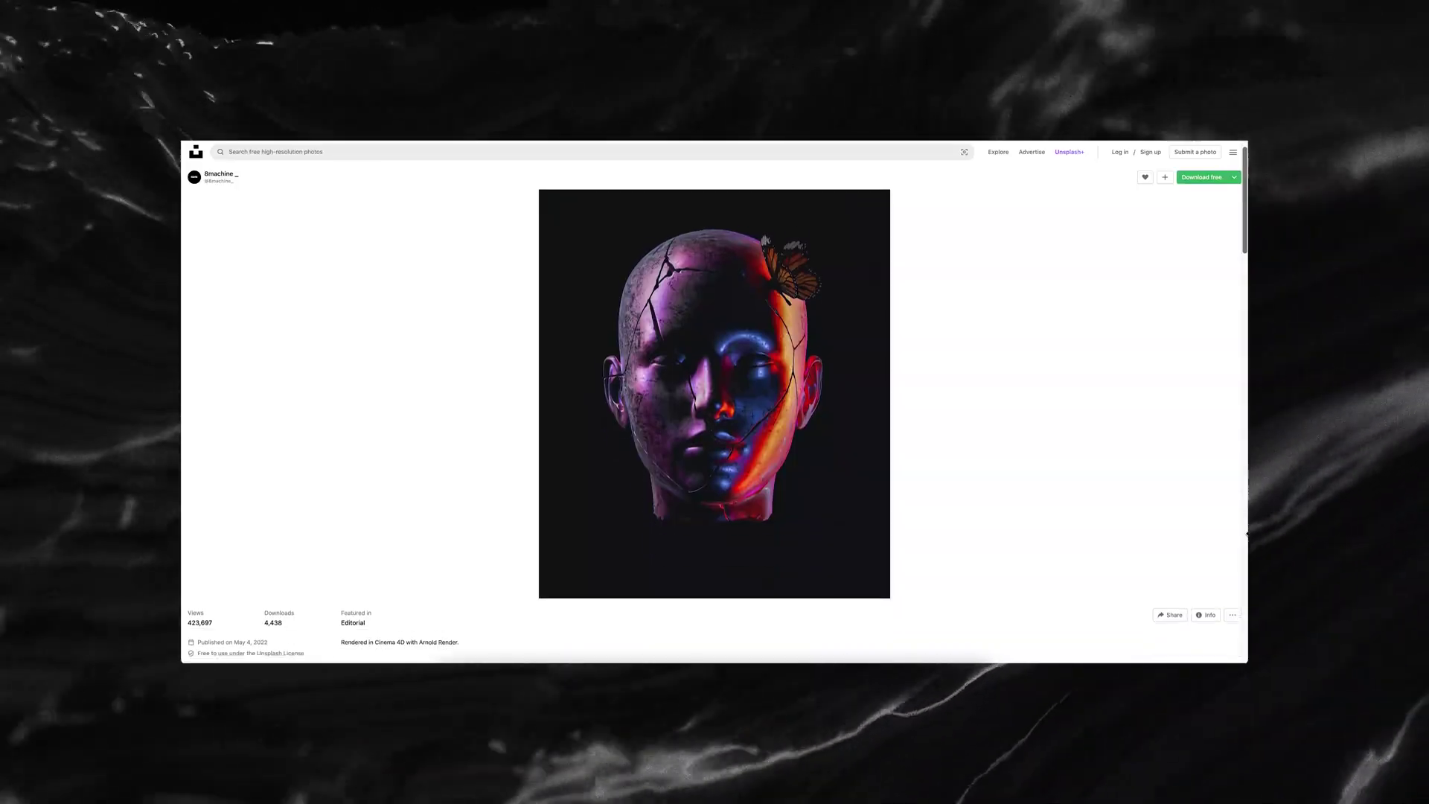
Zoom in and out to inspect the cracked face of the mannequin head.
scroll(715, 409, down, 3)
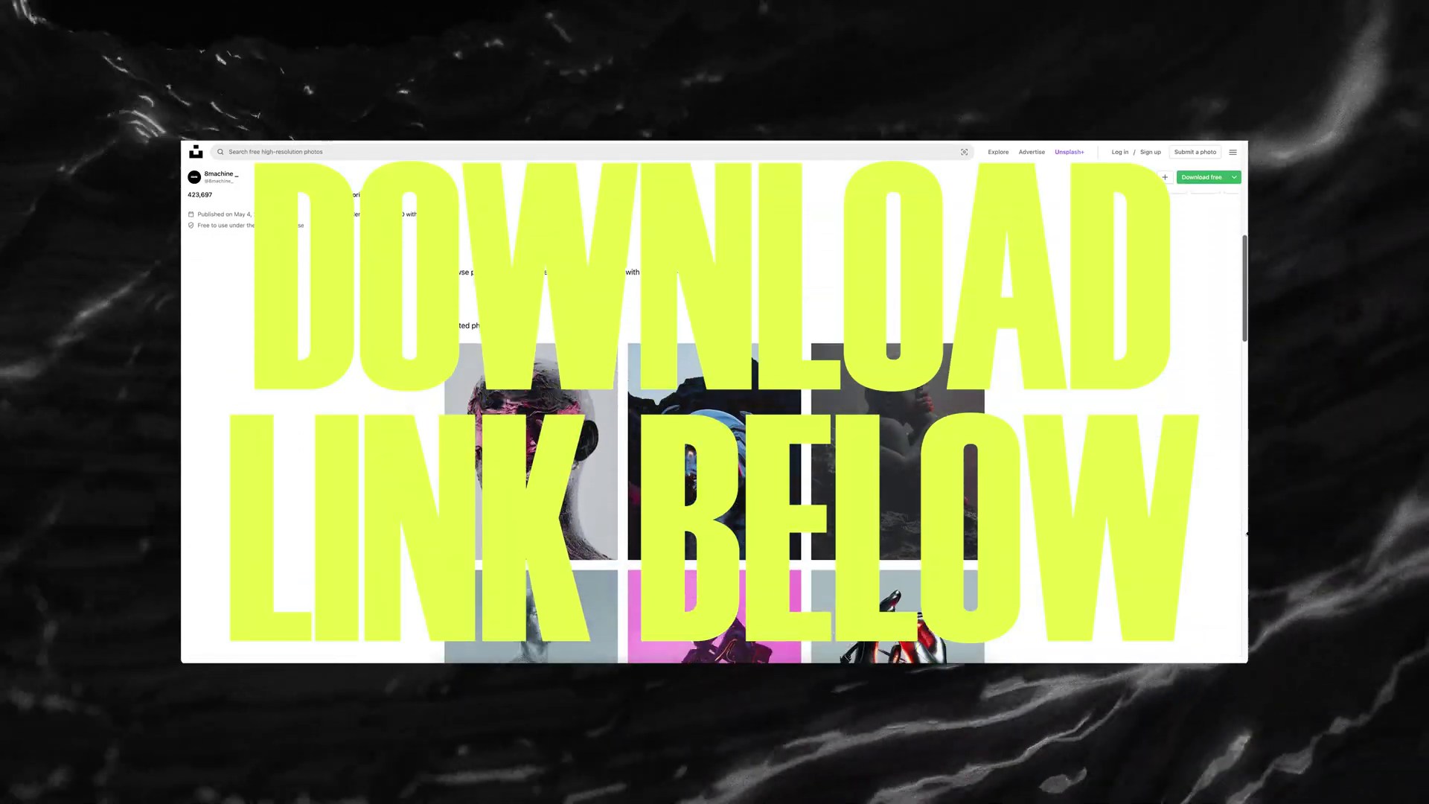
scroll(715, 409, up, 4)
scroll(1248, 533, up, 2)
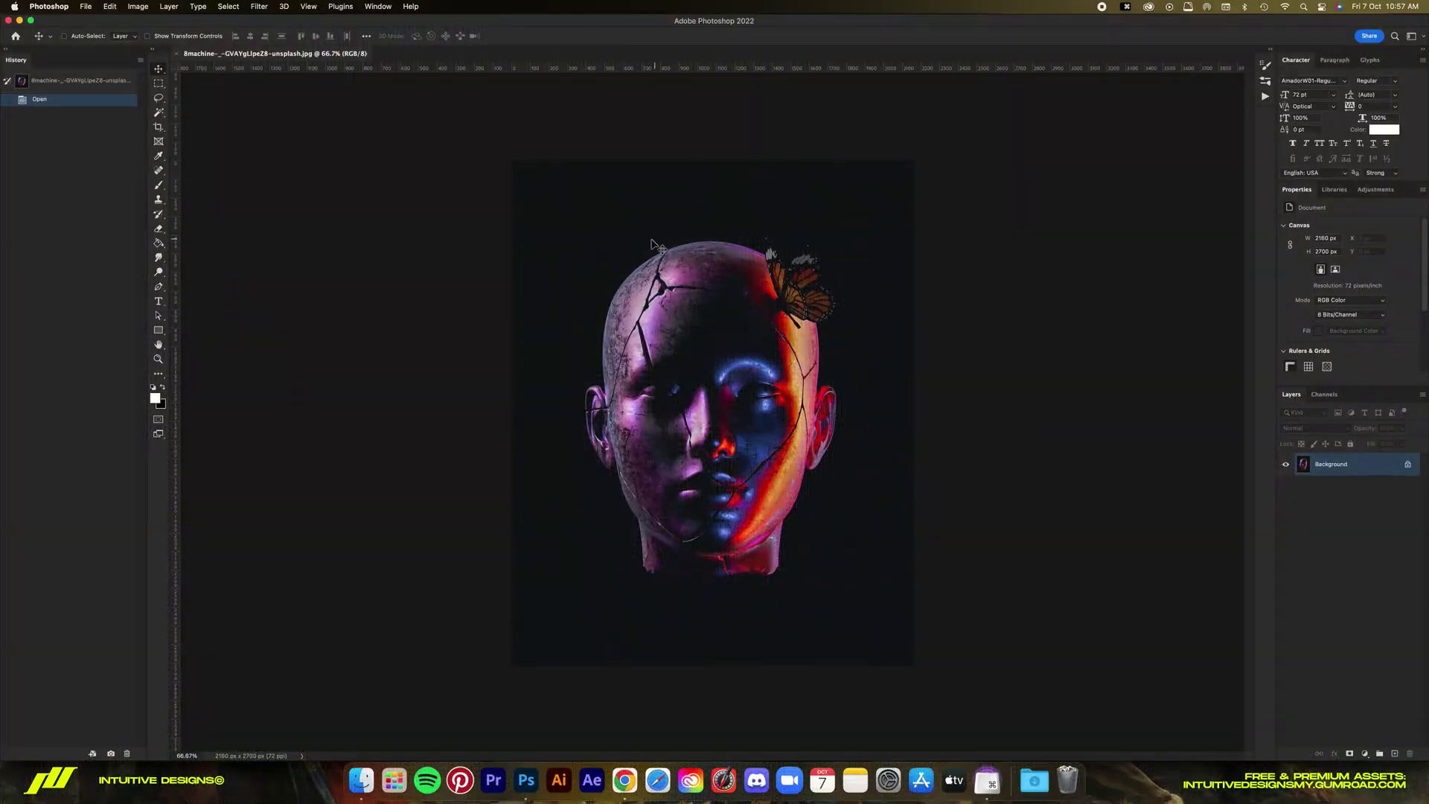
key(super+0)
key(super+equal)
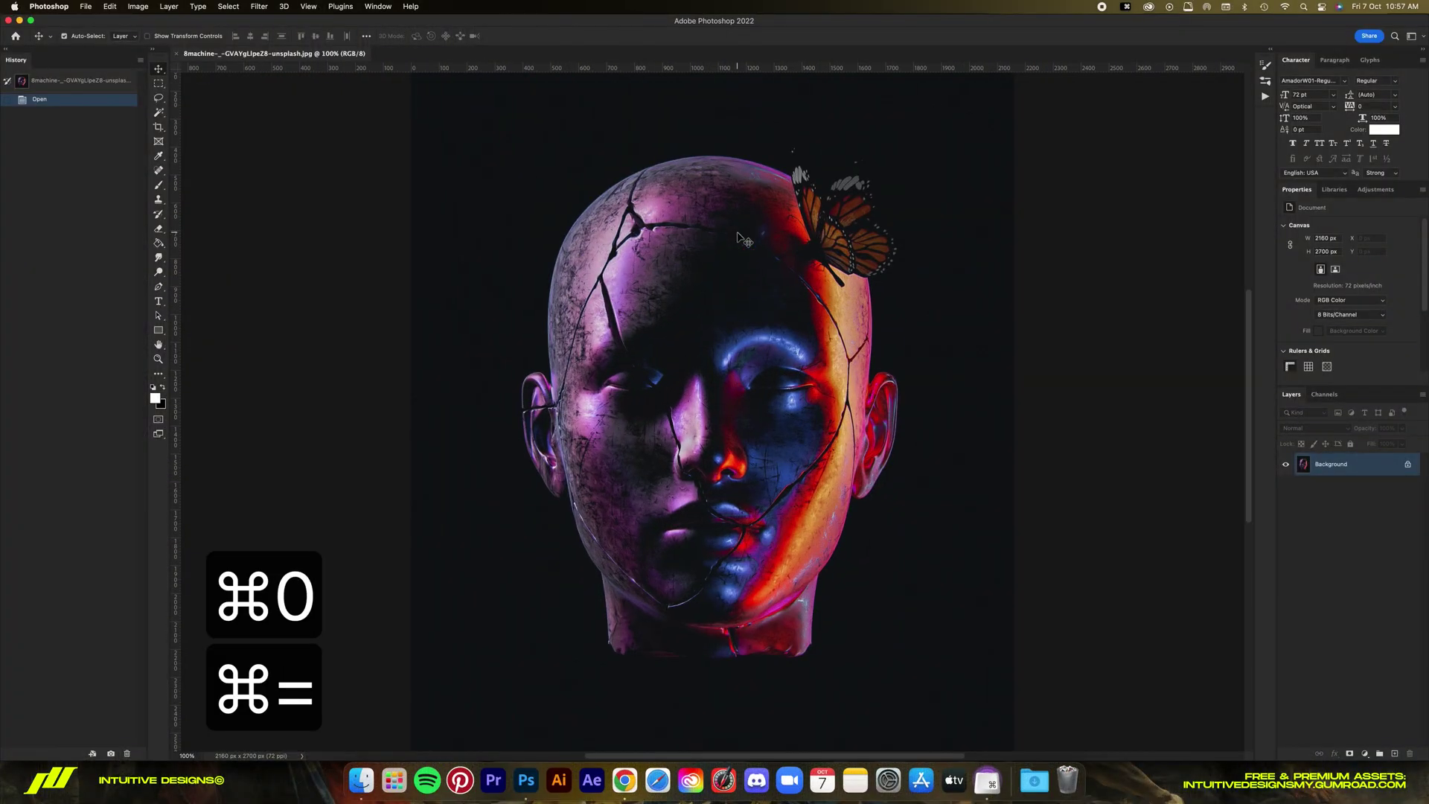
key(super+0)
key(super+equal)
key(super+equal)
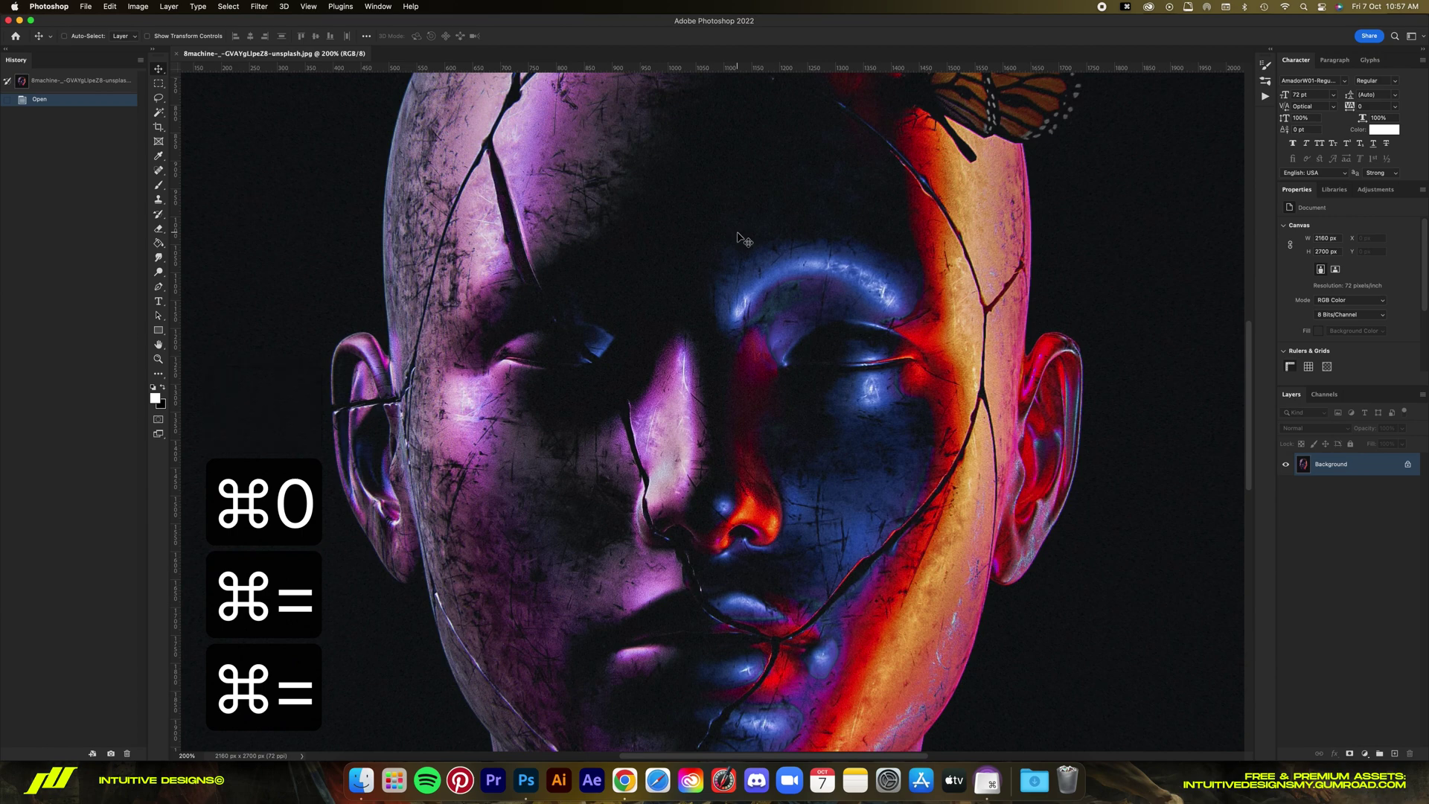
scroll(529, 302, up, 3)
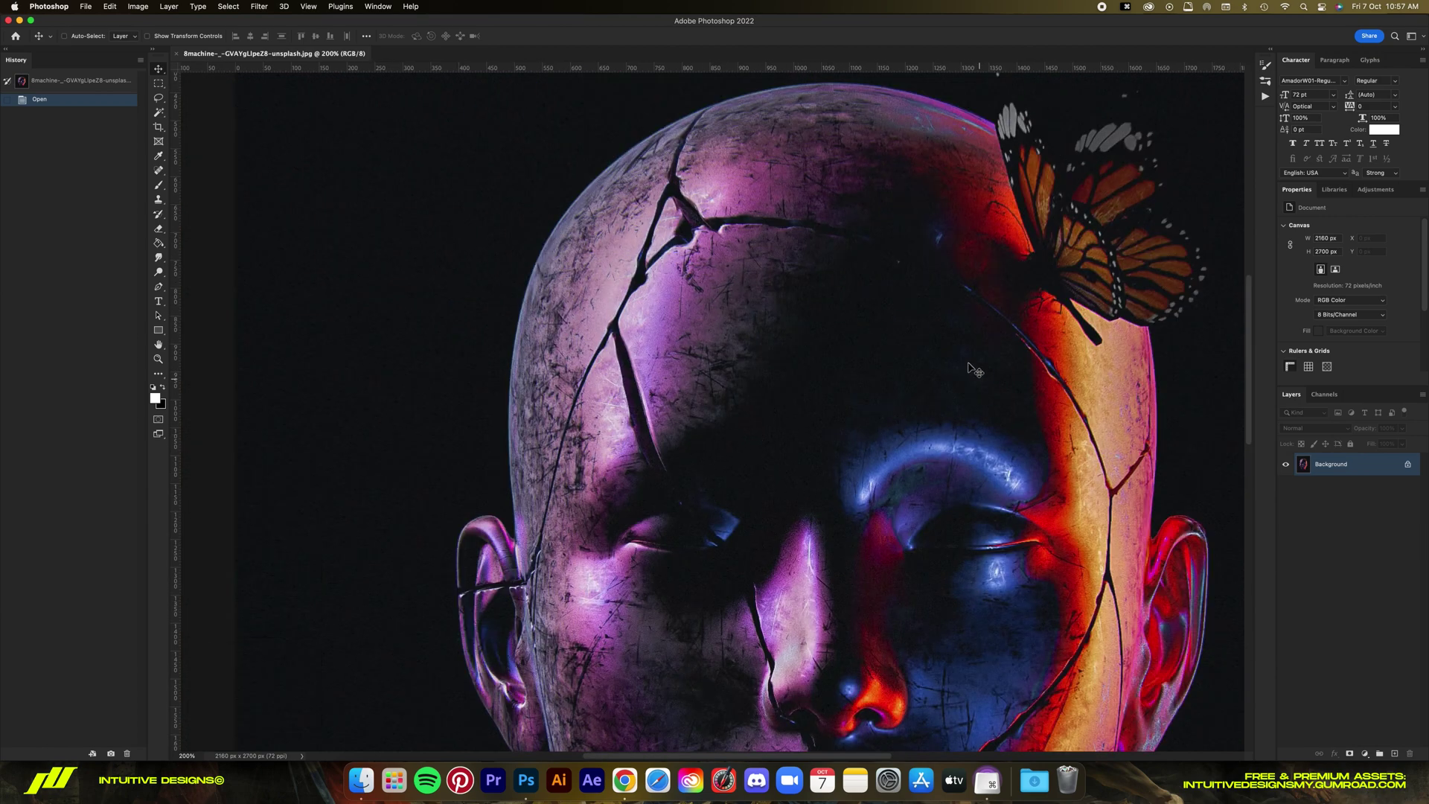
scroll(413, 327, down, 10)
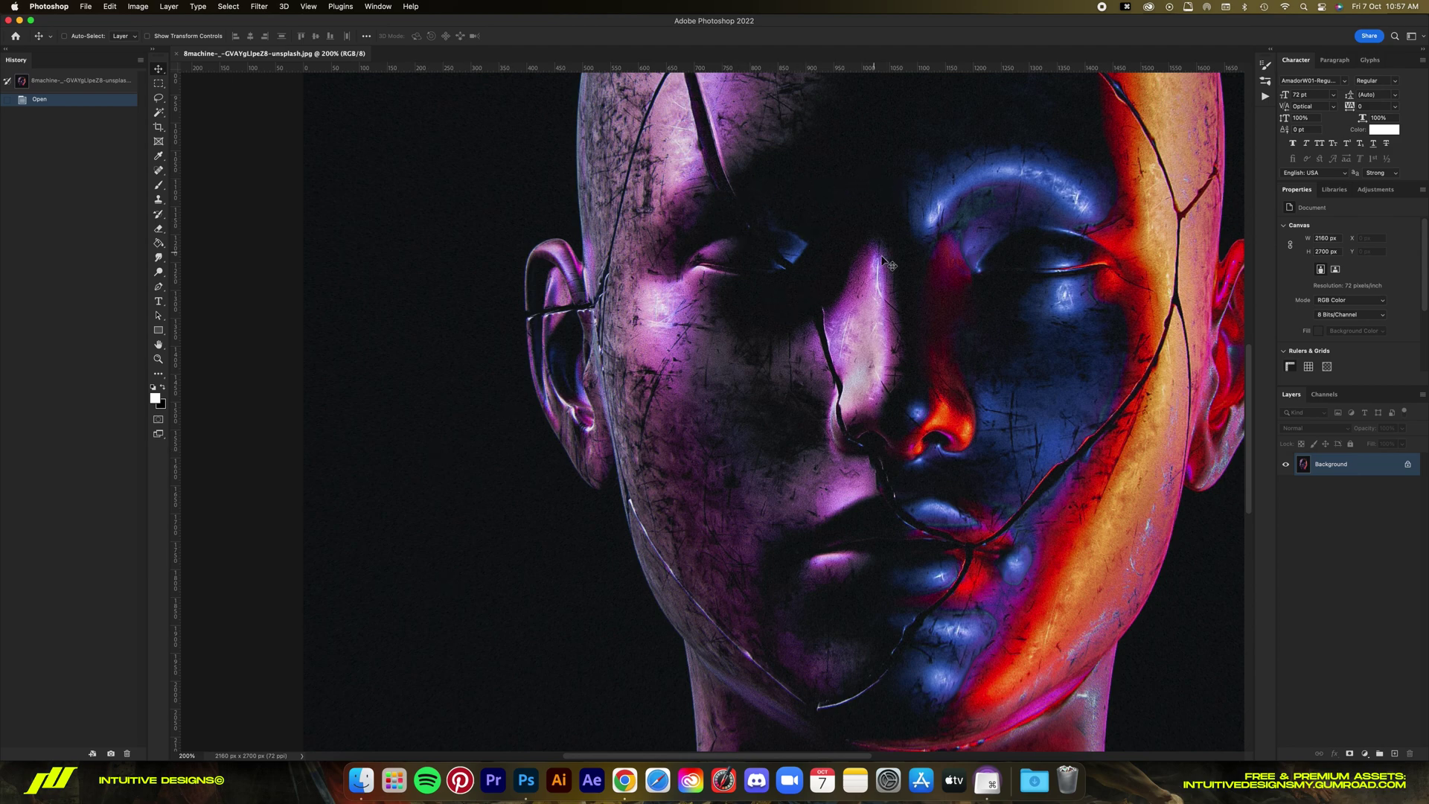
key(super+0)
key(super+minus)
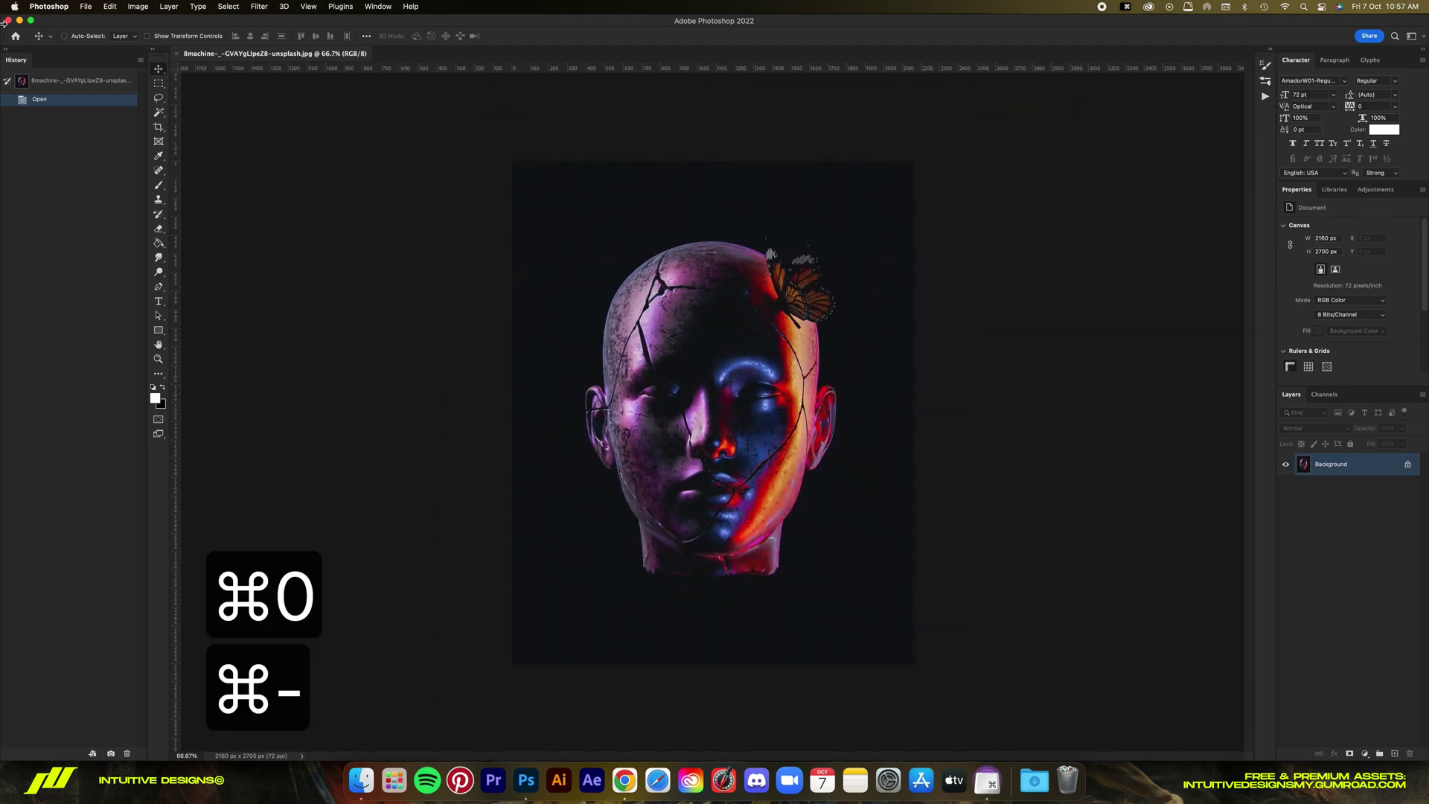
Apply Curves with the black point moved to input 30 and the midtones lifted slightly.
click(139, 6)
mouse_move(182, 38)
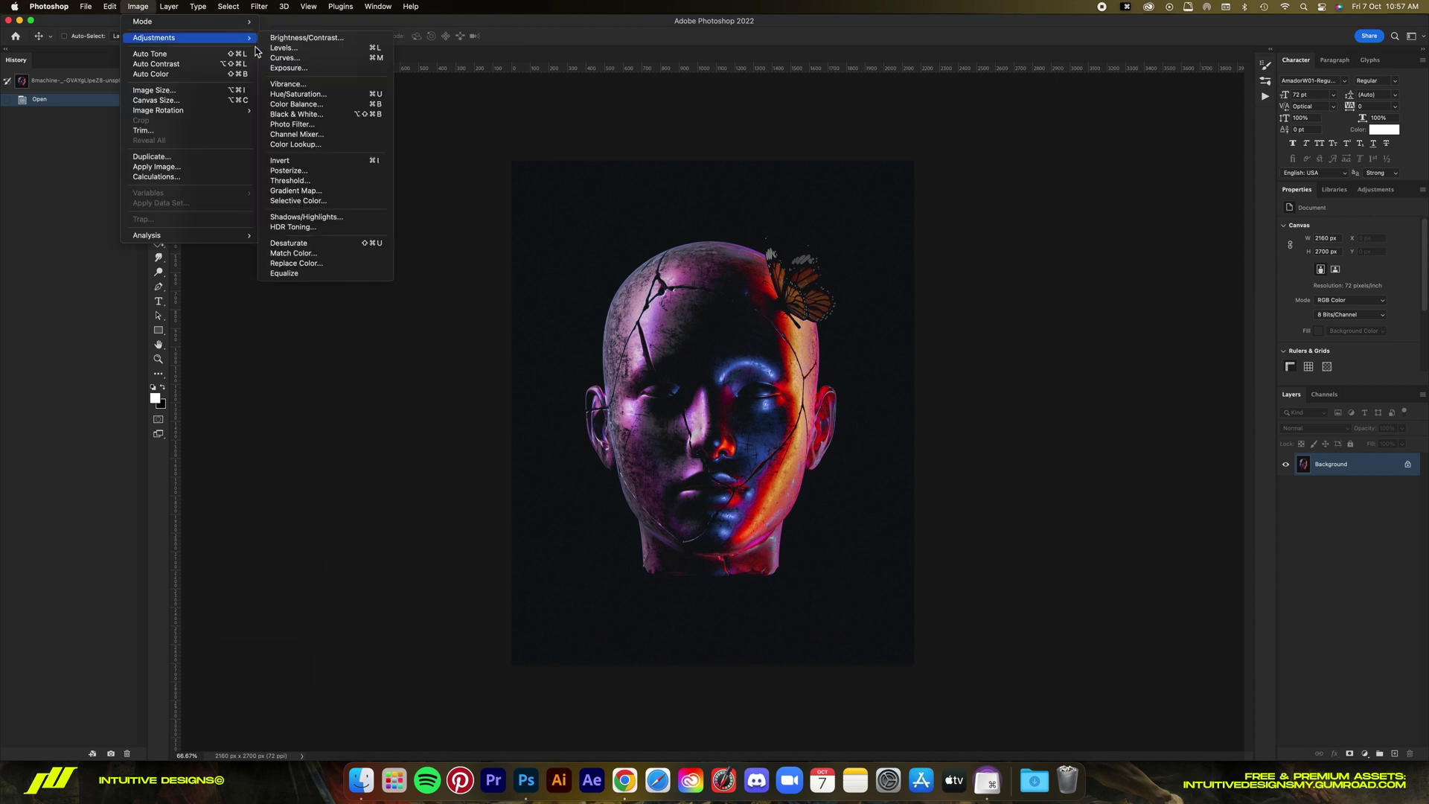
click(300, 58)
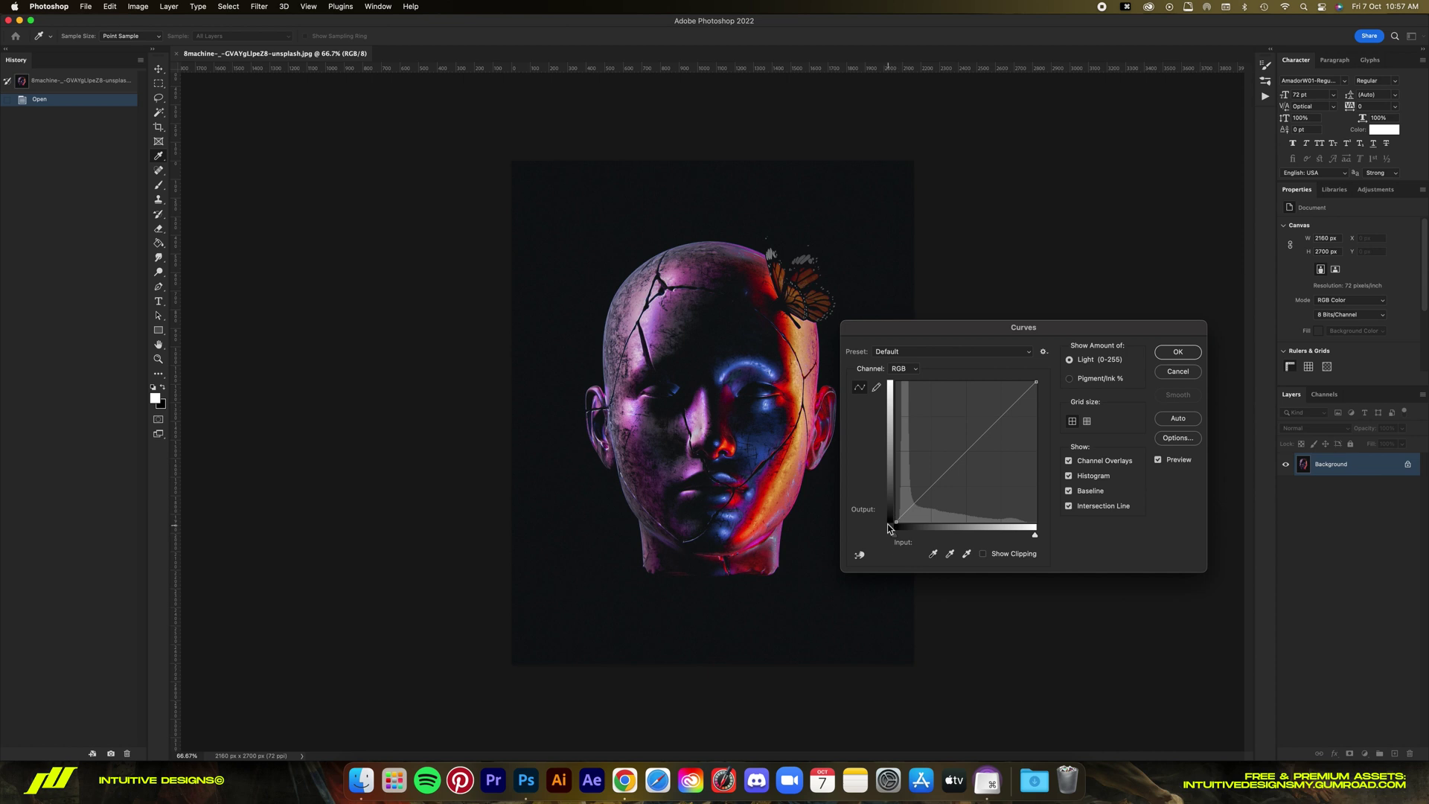
mouse_move(897, 523)
mouse_down()
mouse_move(924, 539)
mouse_move(914, 530)
mouse_up()
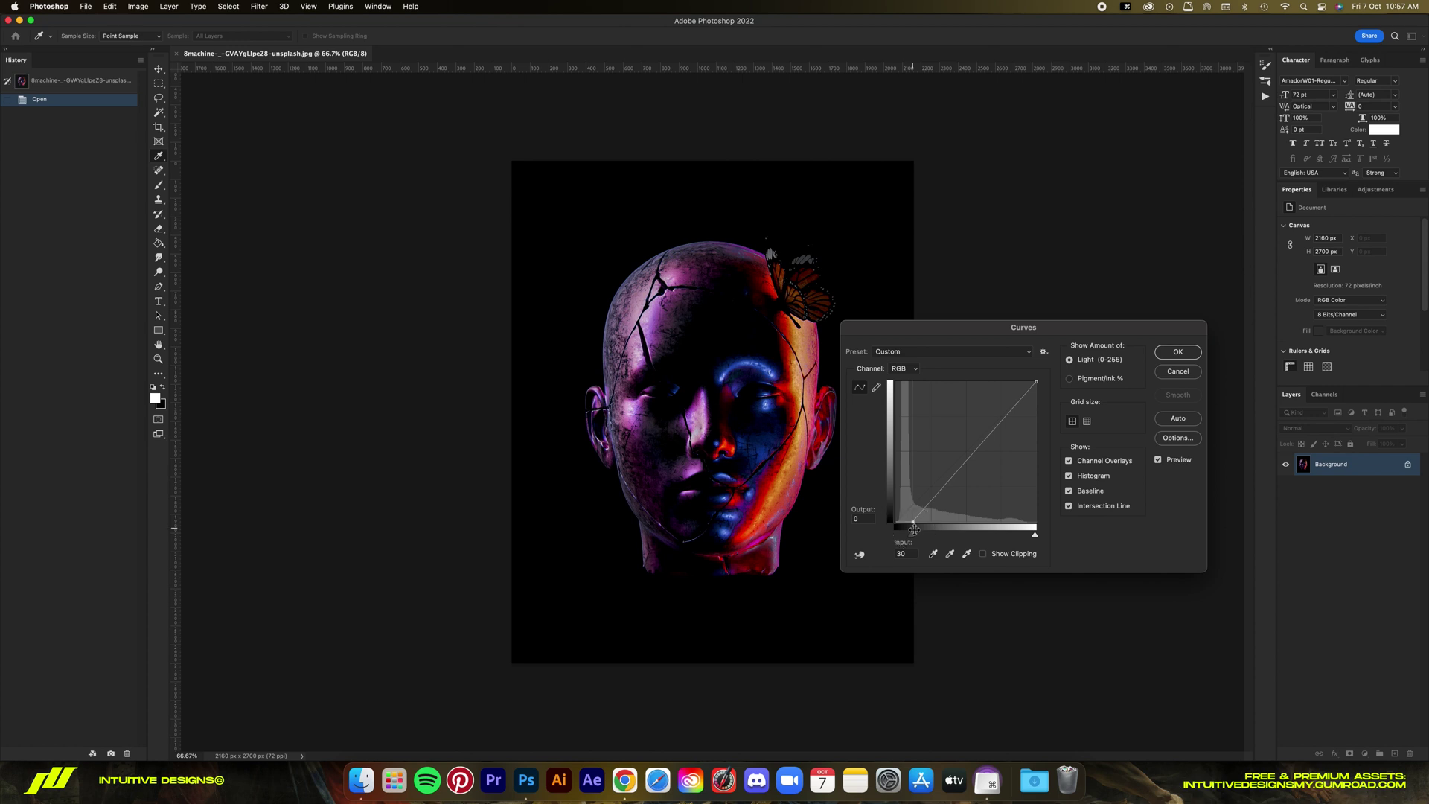
click(975, 454)
drag(975, 454, 973, 449)
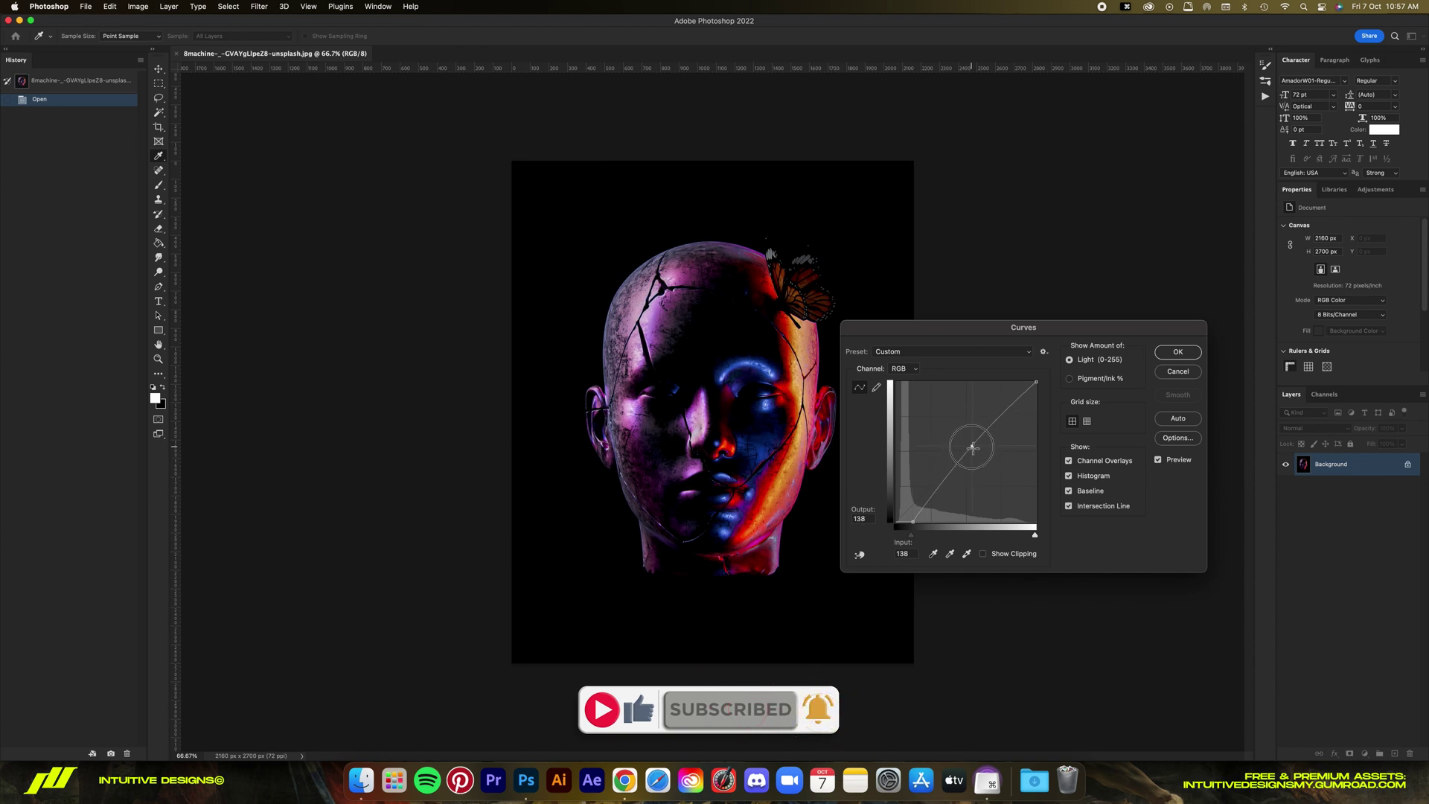
click(1177, 353)
key(super+0)
key(super+equal)
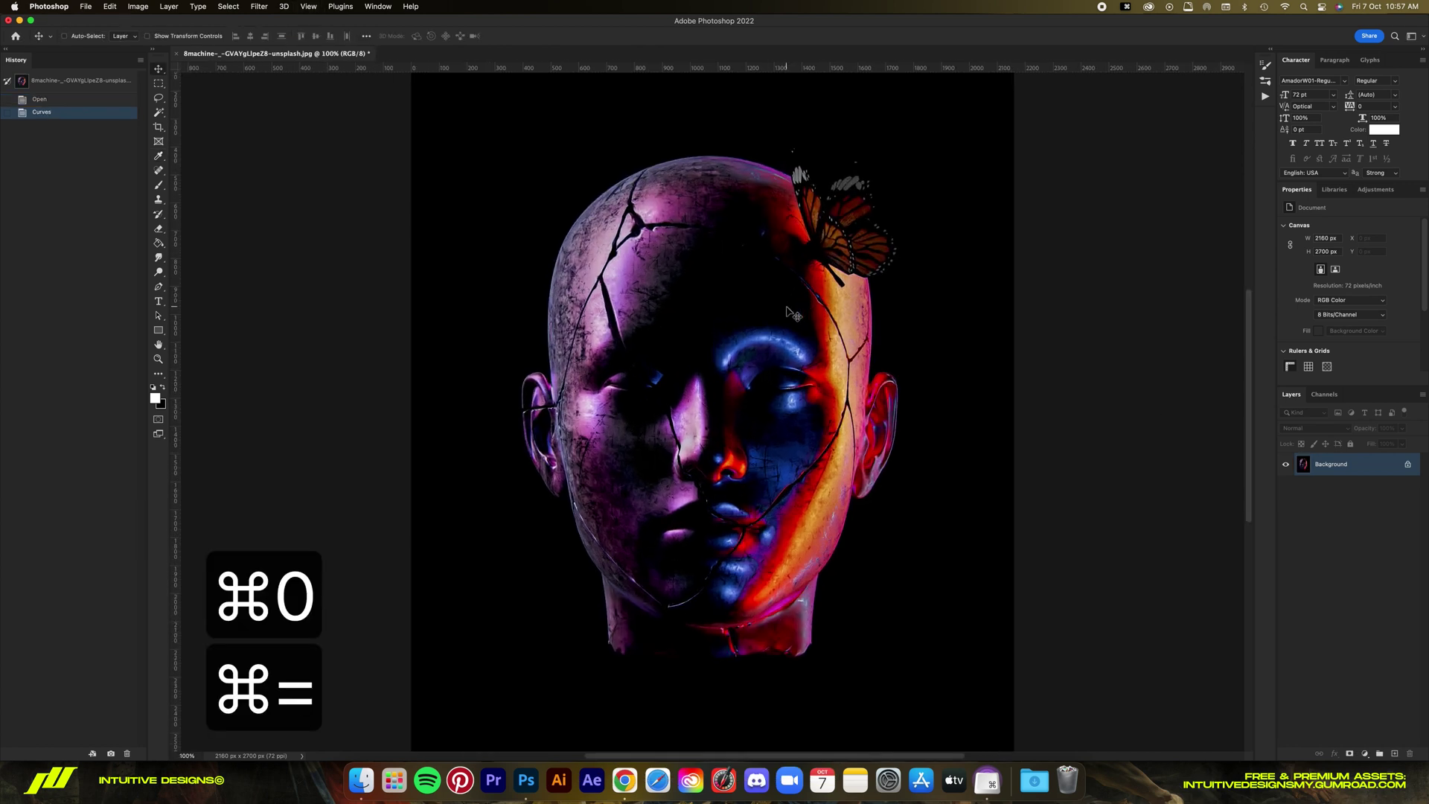
key(super+minus)
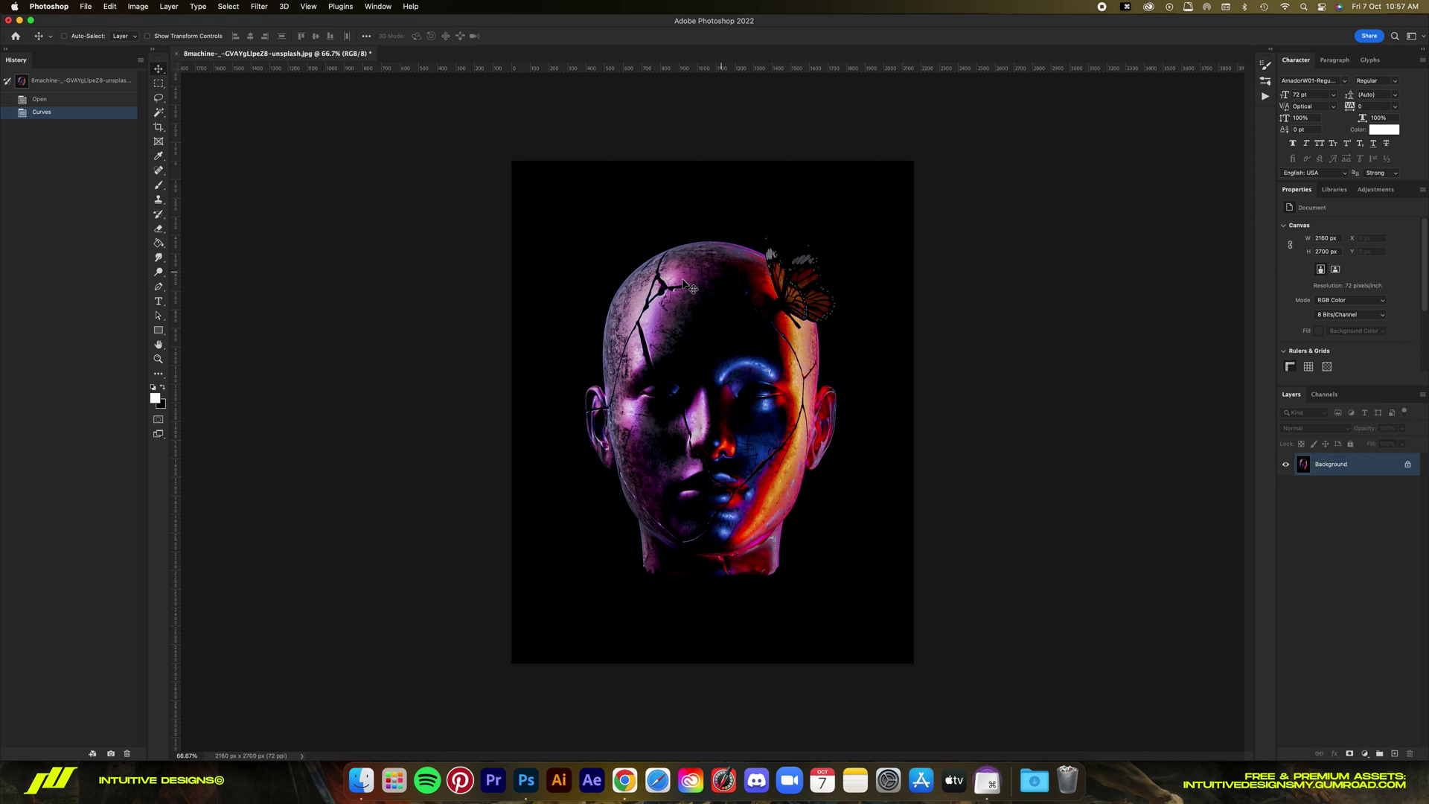
Convert the image to Grayscale, discarding its colour information.
click(137, 7)
mouse_move(171, 22)
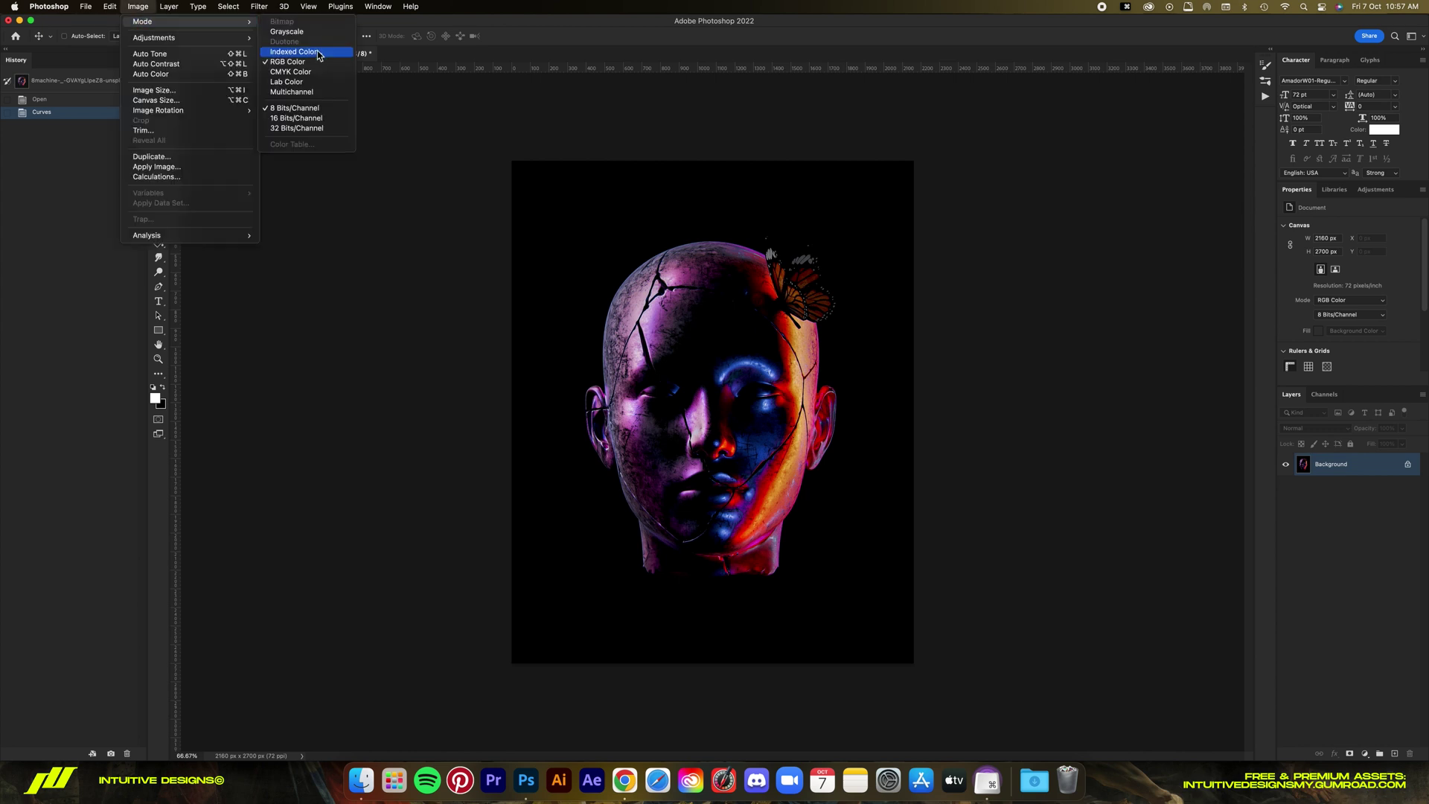
click(287, 32)
click(715, 278)
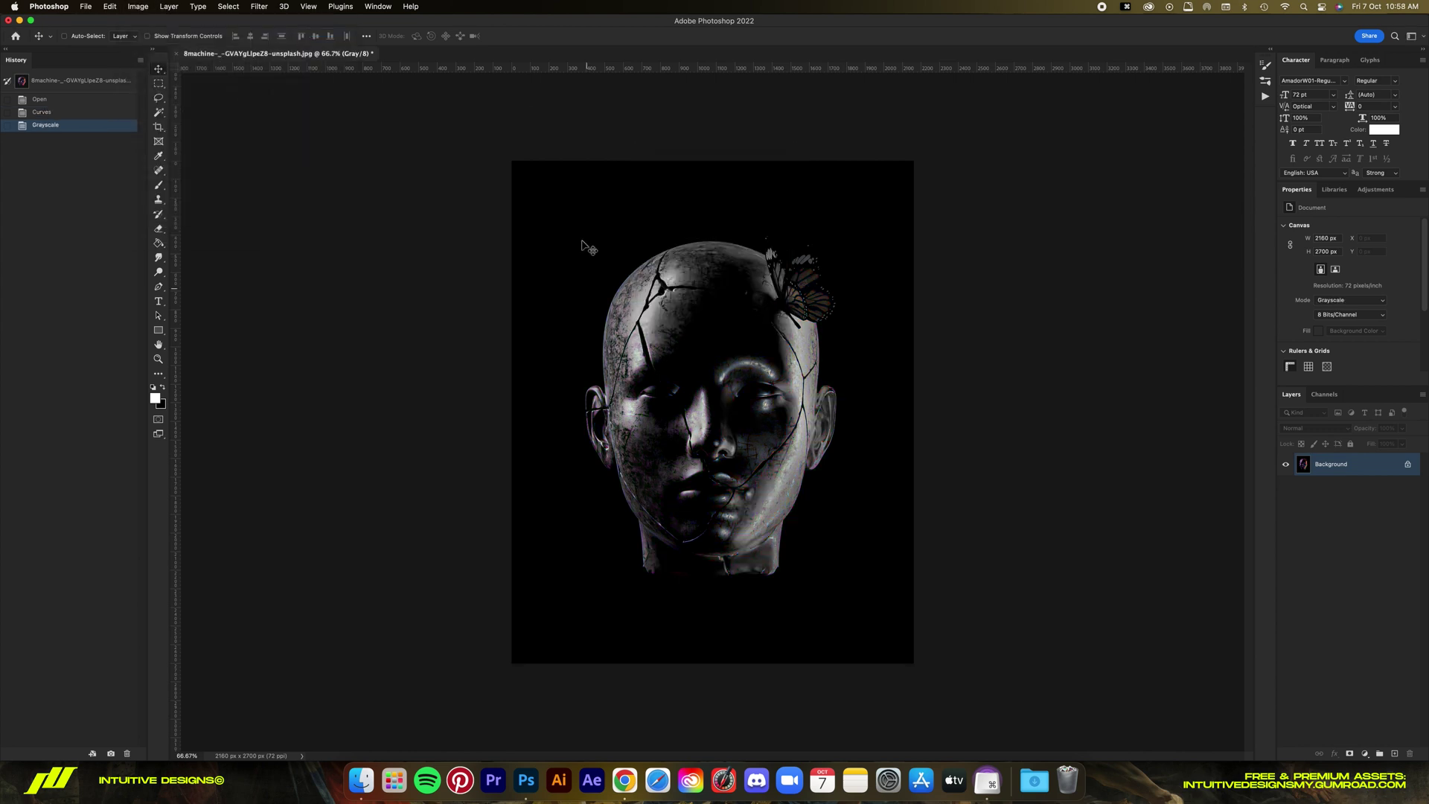
Set up a Bitmap conversion at 30 pixels/inch output using Halftone Screen.
click(138, 7)
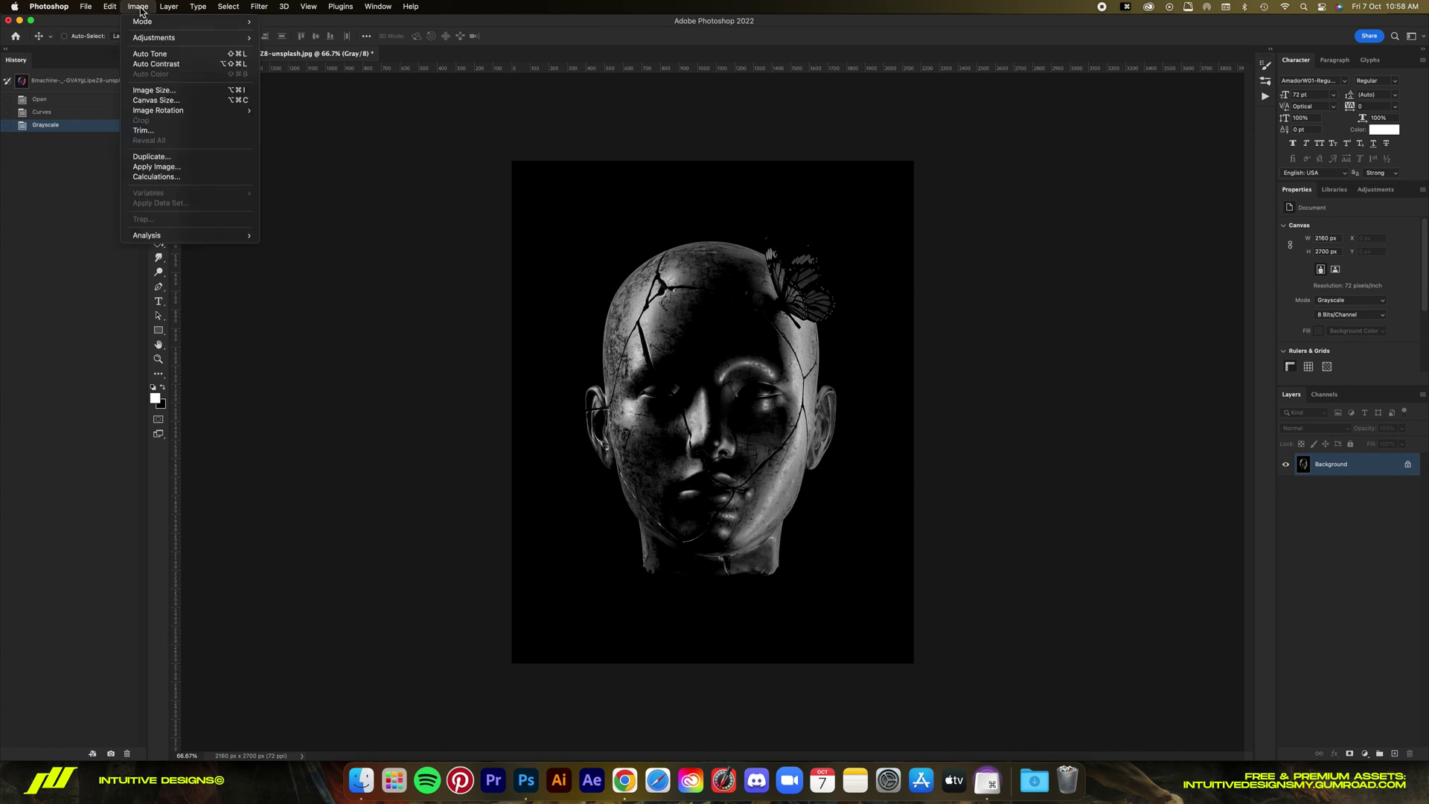
mouse_move(160, 21)
click(287, 22)
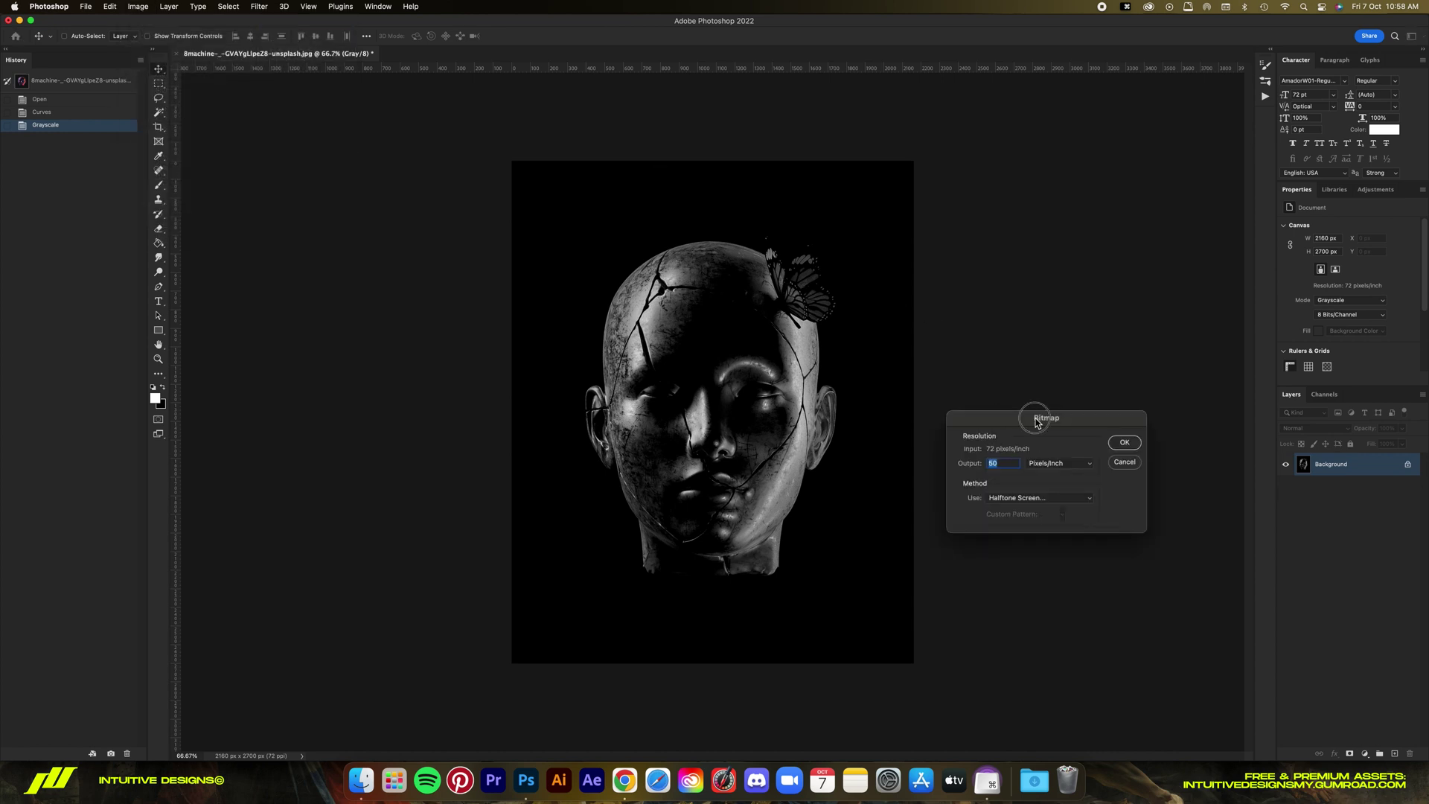
drag(1043, 418, 917, 295)
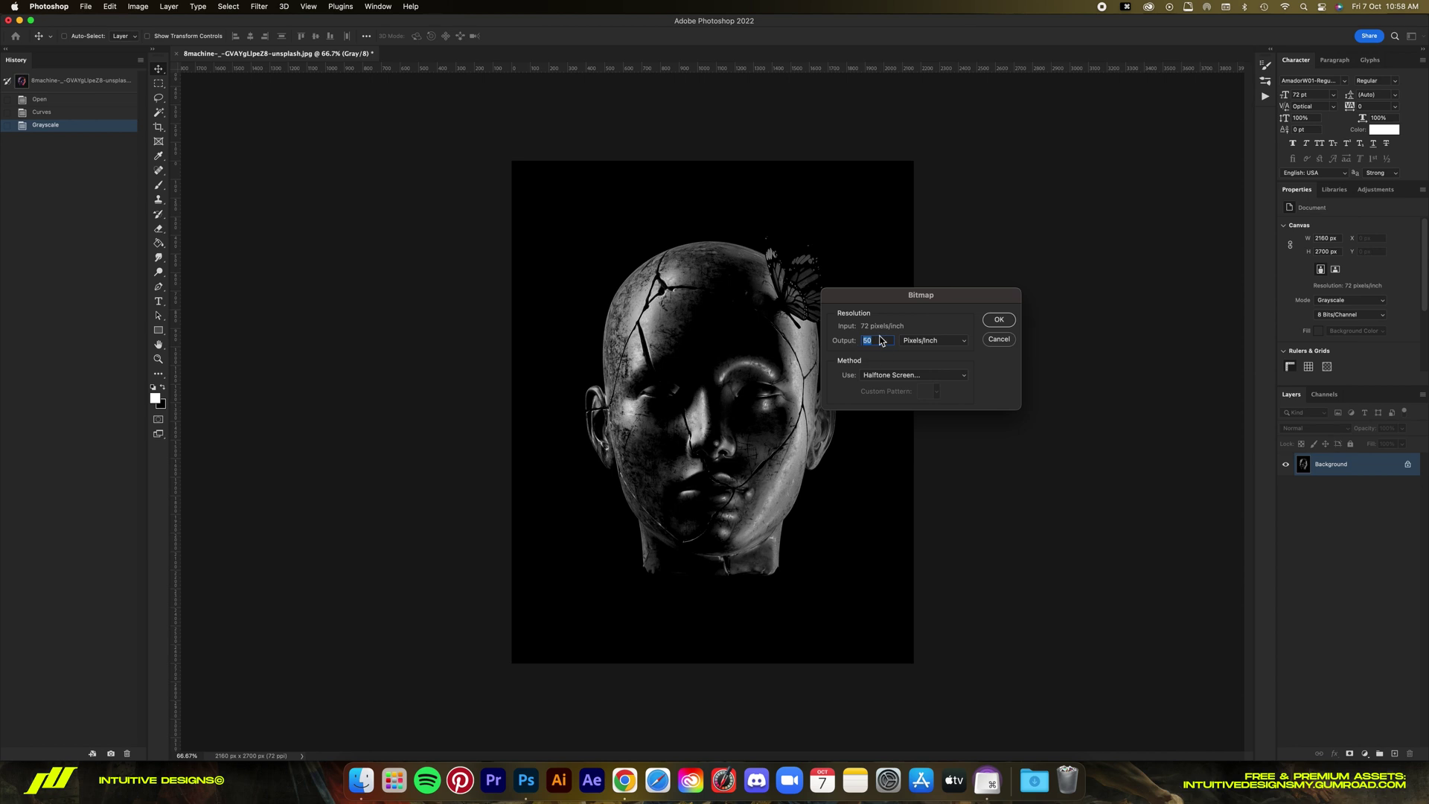
text(30)
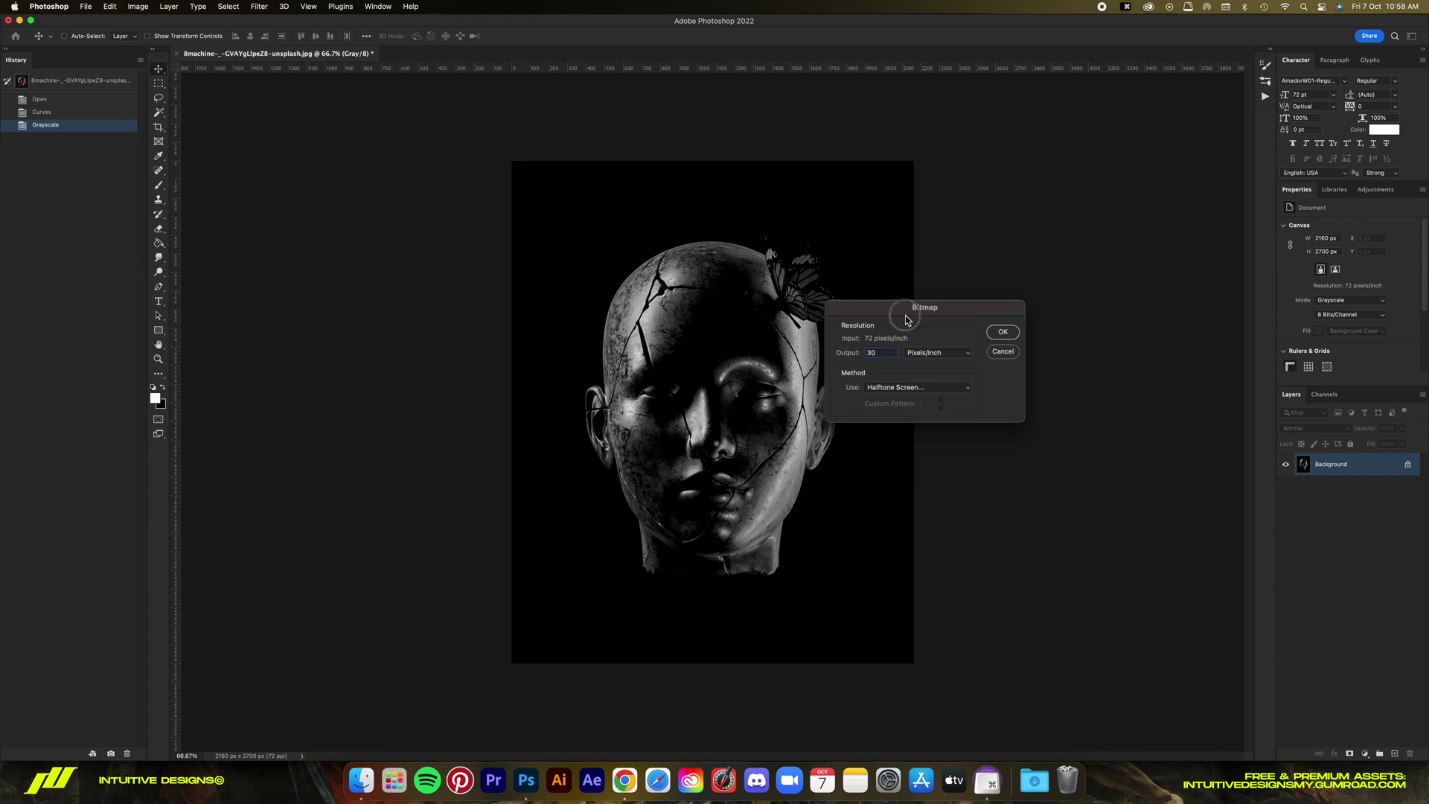
double_click(899, 381)
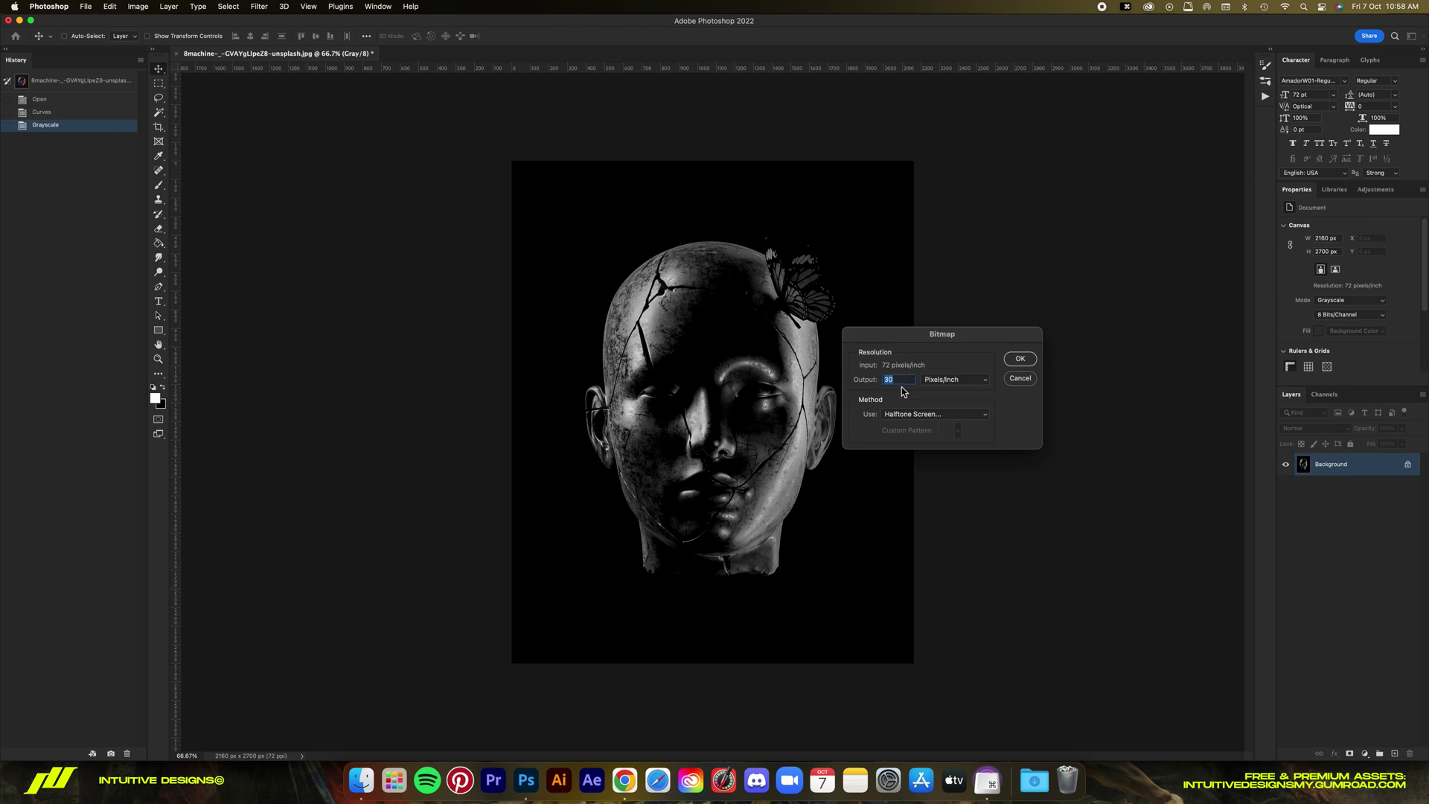
click(935, 417)
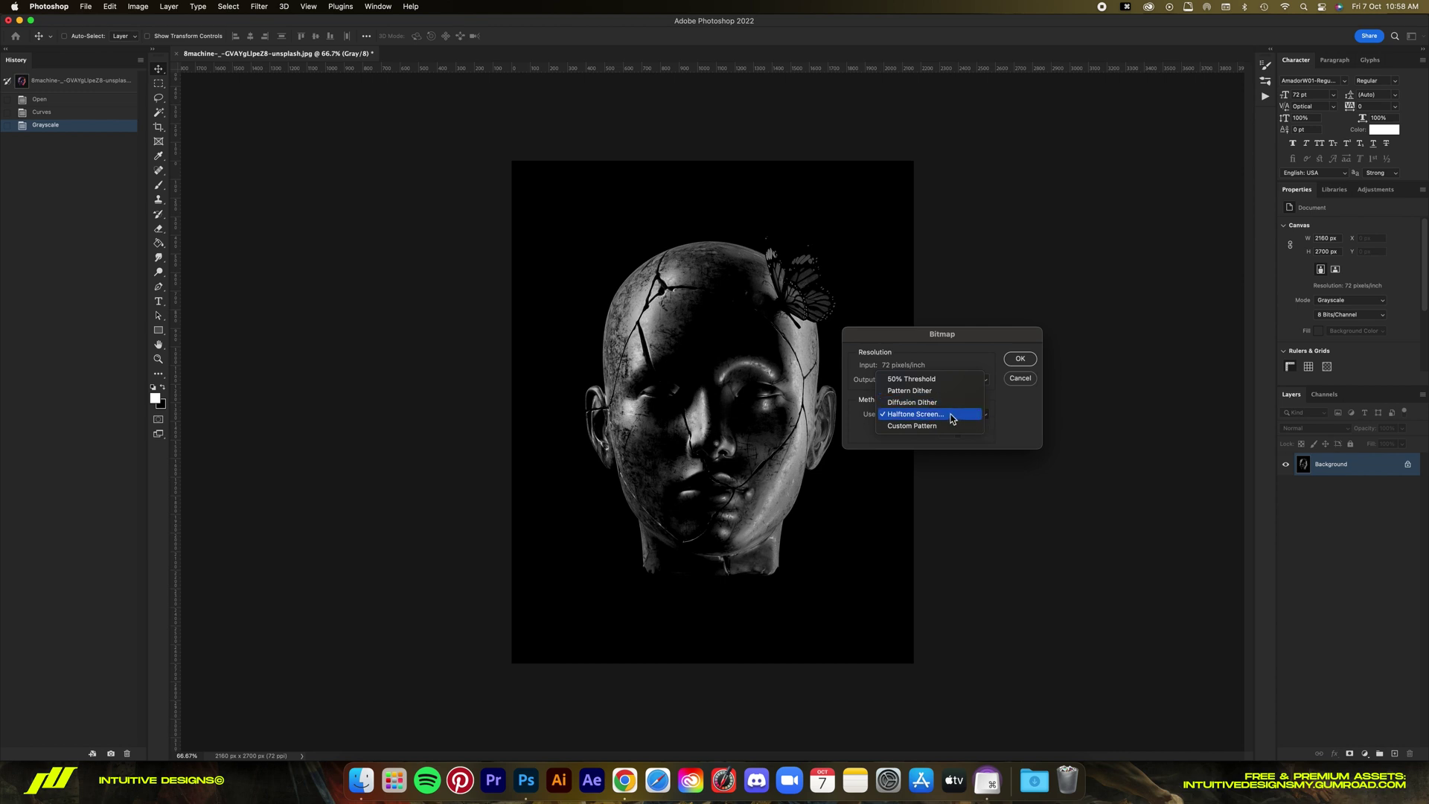
click(937, 417)
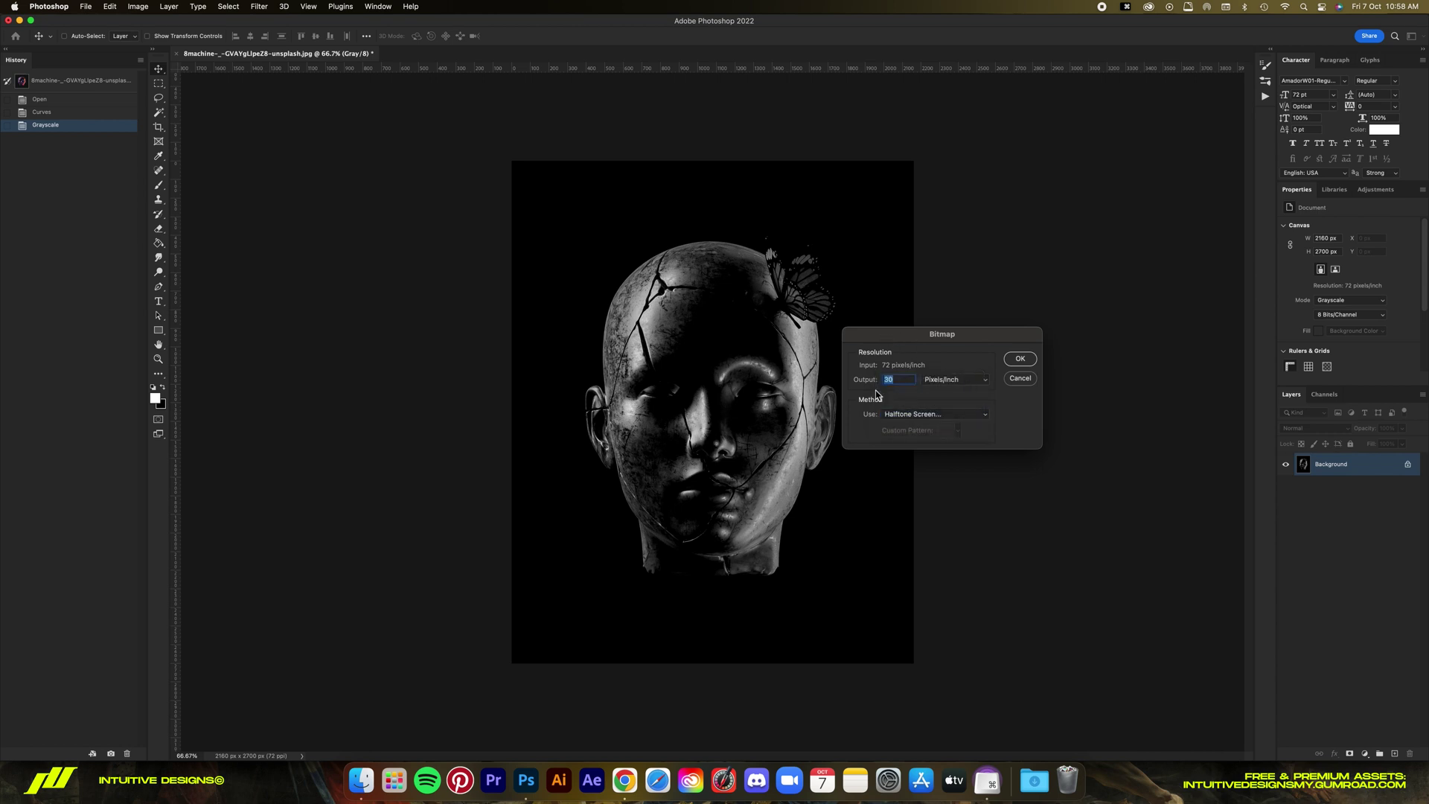
Convert to Bitmap with a 100 lines/inch, 45° Cross halftone screen and inspect the dots.
click(1020, 359)
drag(1014, 421, 972, 352)
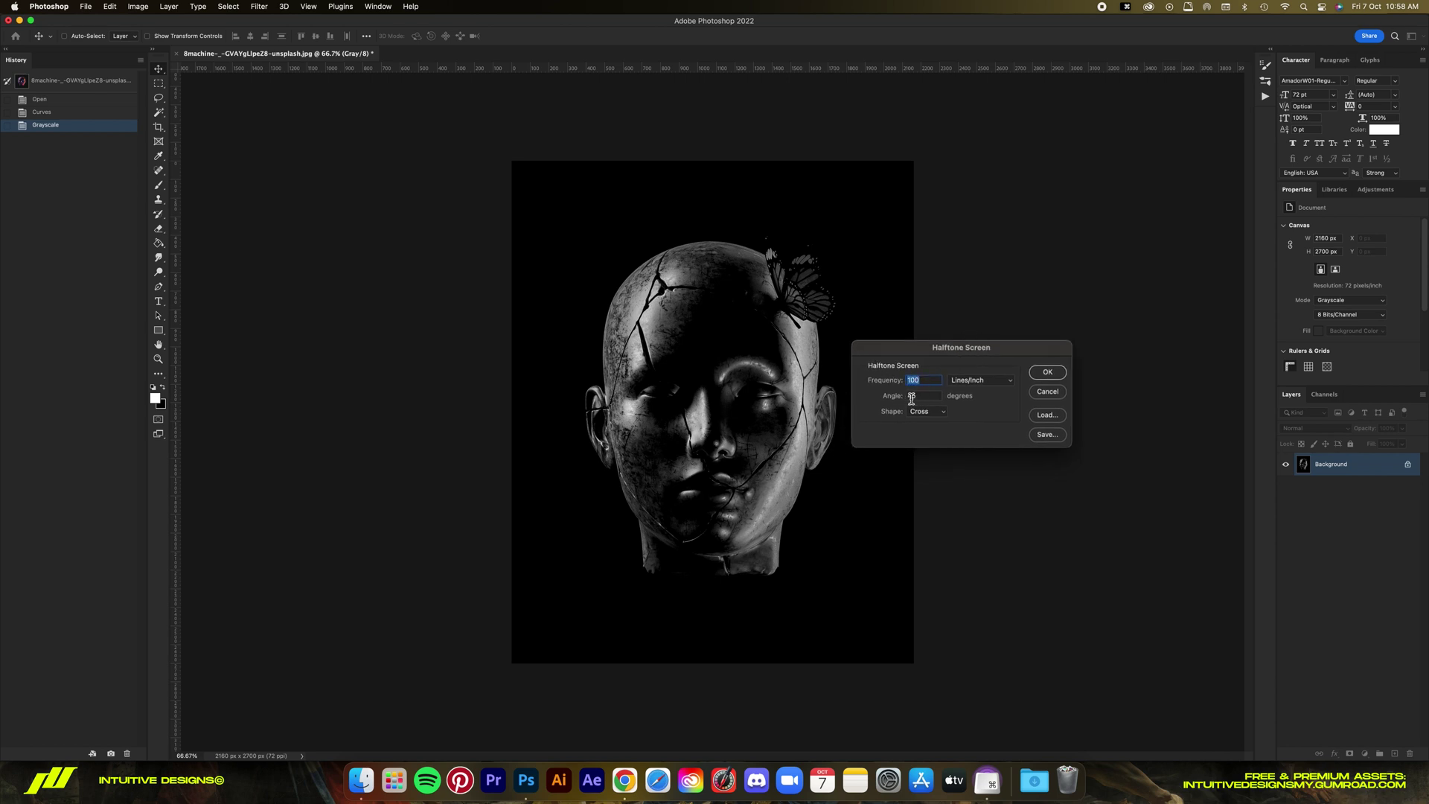
double_click(932, 400)
click(922, 413)
click(945, 413)
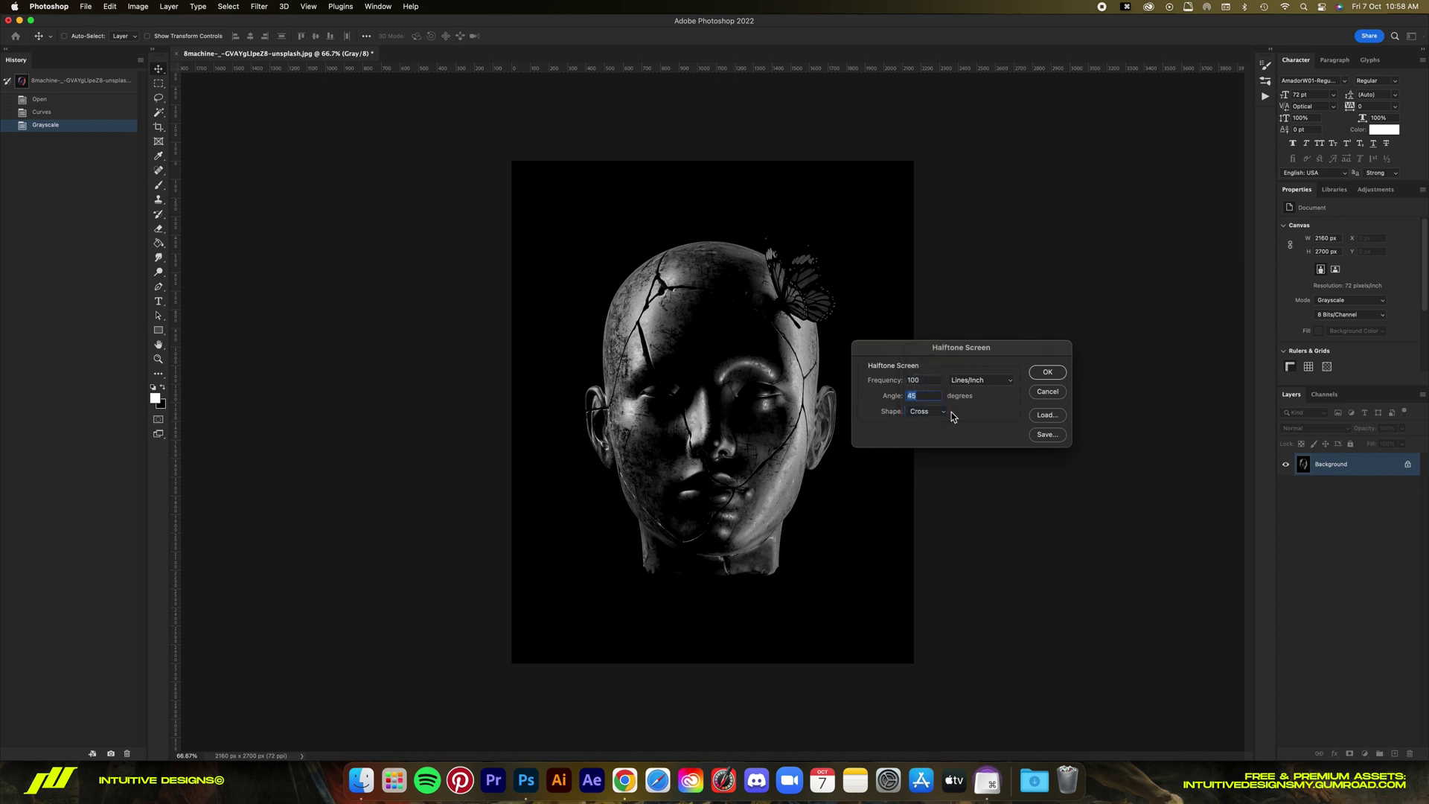
click(1049, 373)
key(super+0)
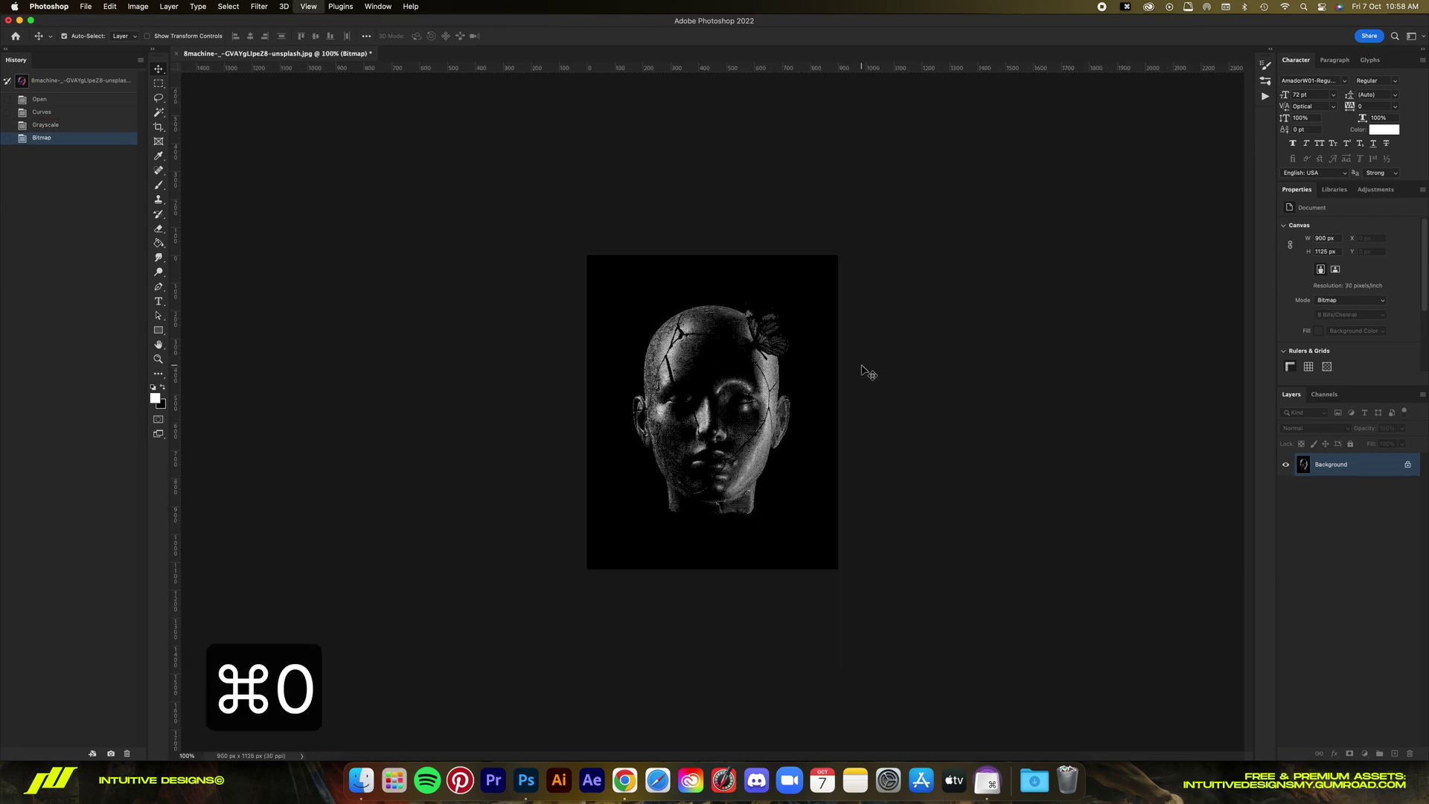
key(super+equal)
key(super+equal)
key(super+0)
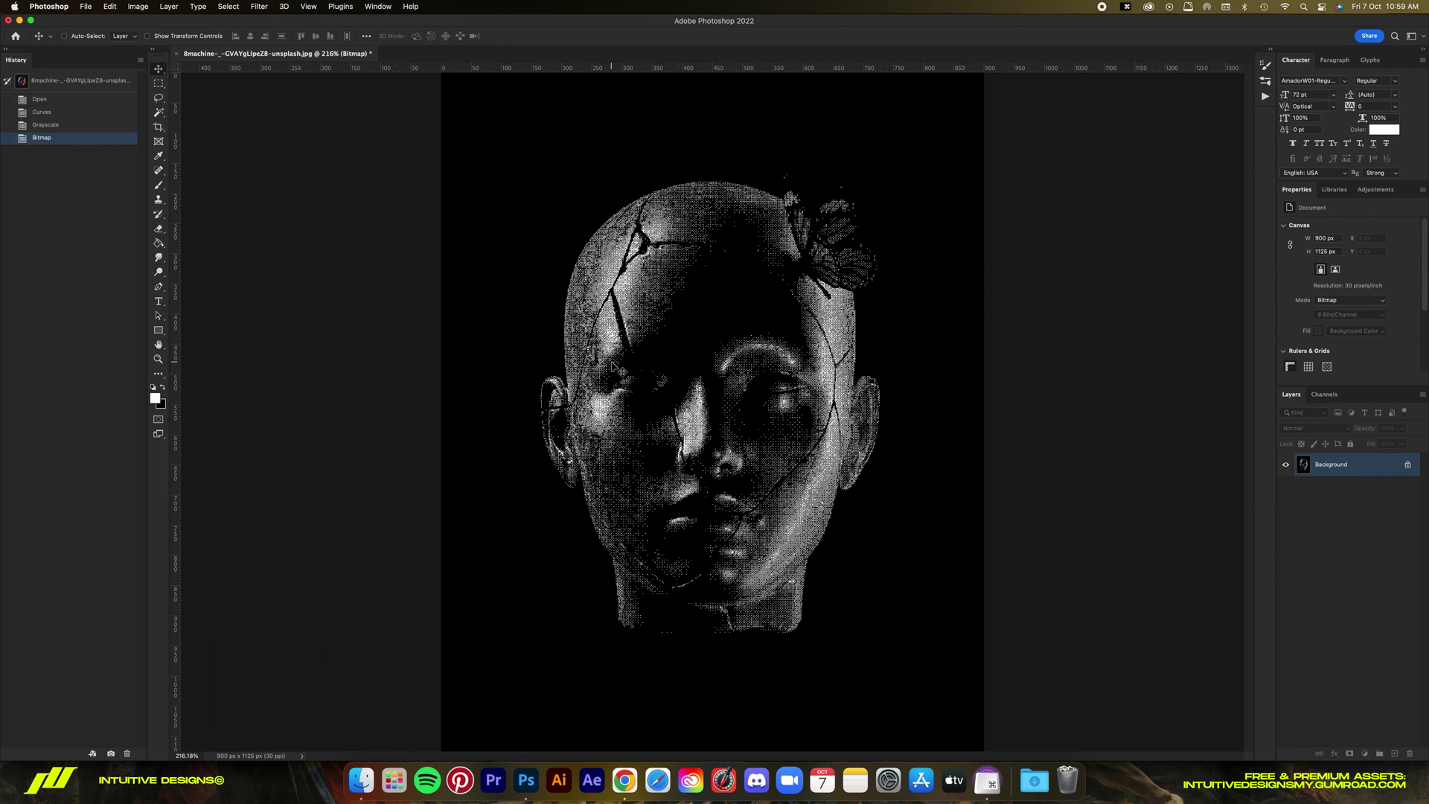
Revert the head to its Grayscale history state.
click(45, 125)
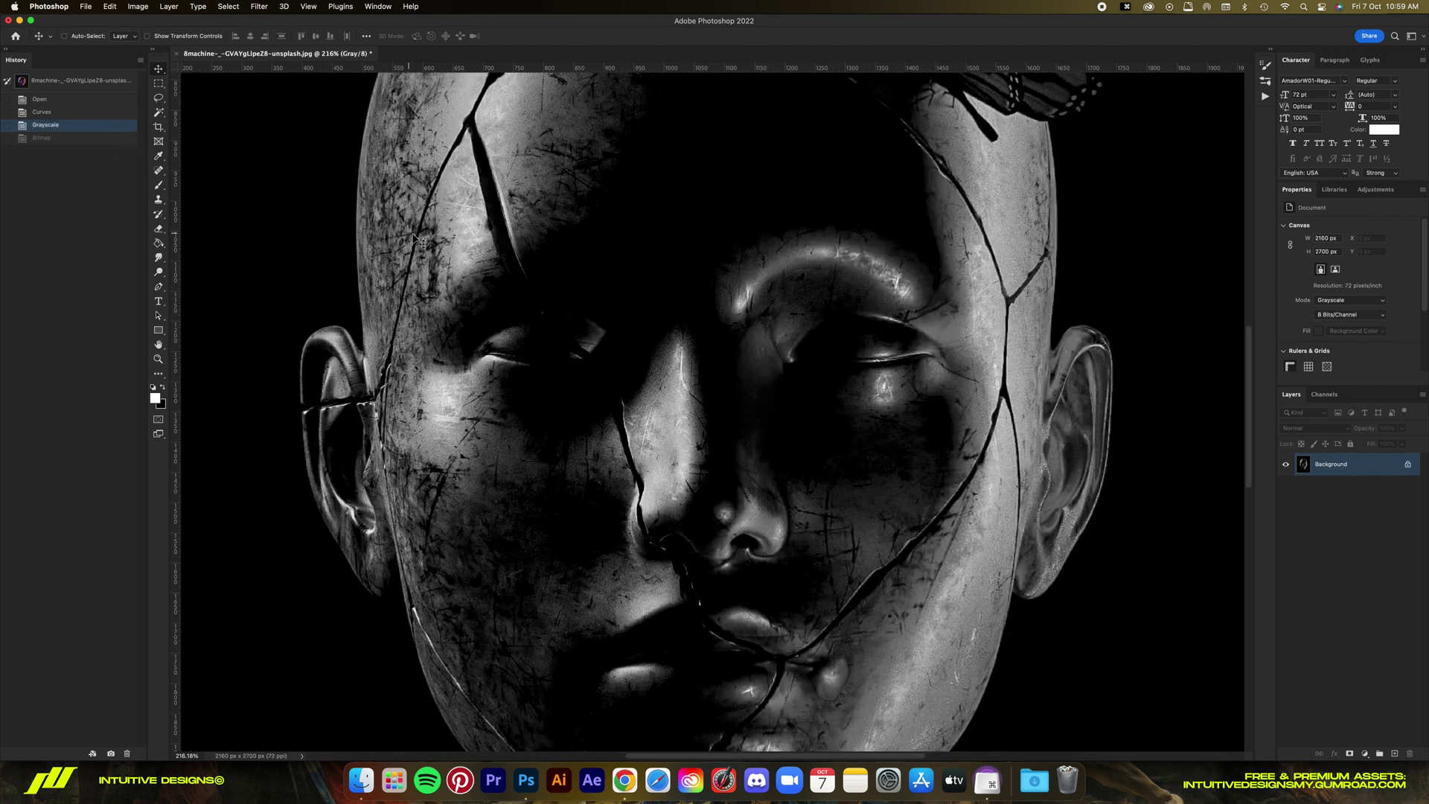
key(super+0)
key(super+minus)
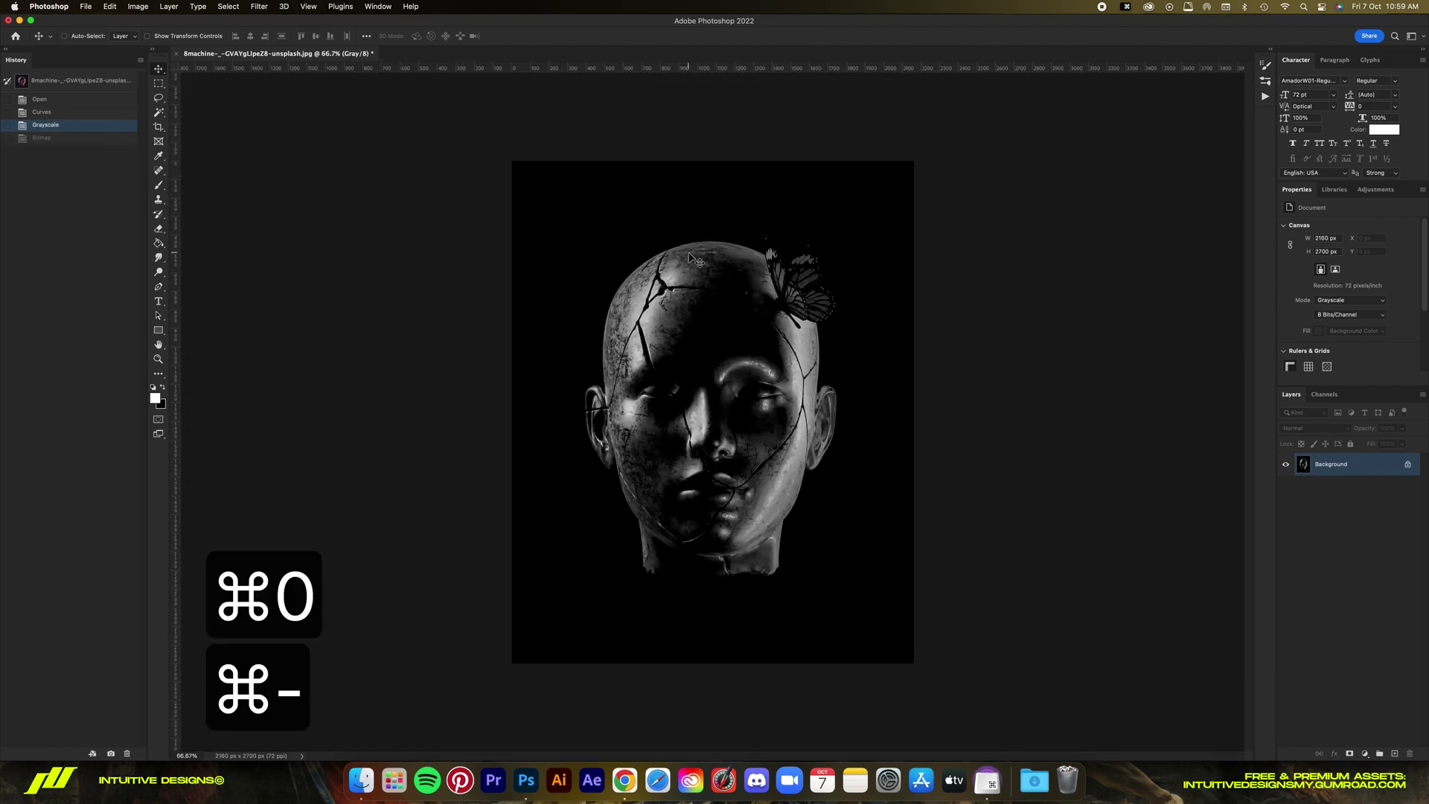
Convert to a coarser 15 ppi Cross halftone bitmap and zoom in on the dots.
click(138, 8)
mouse_move(164, 21)
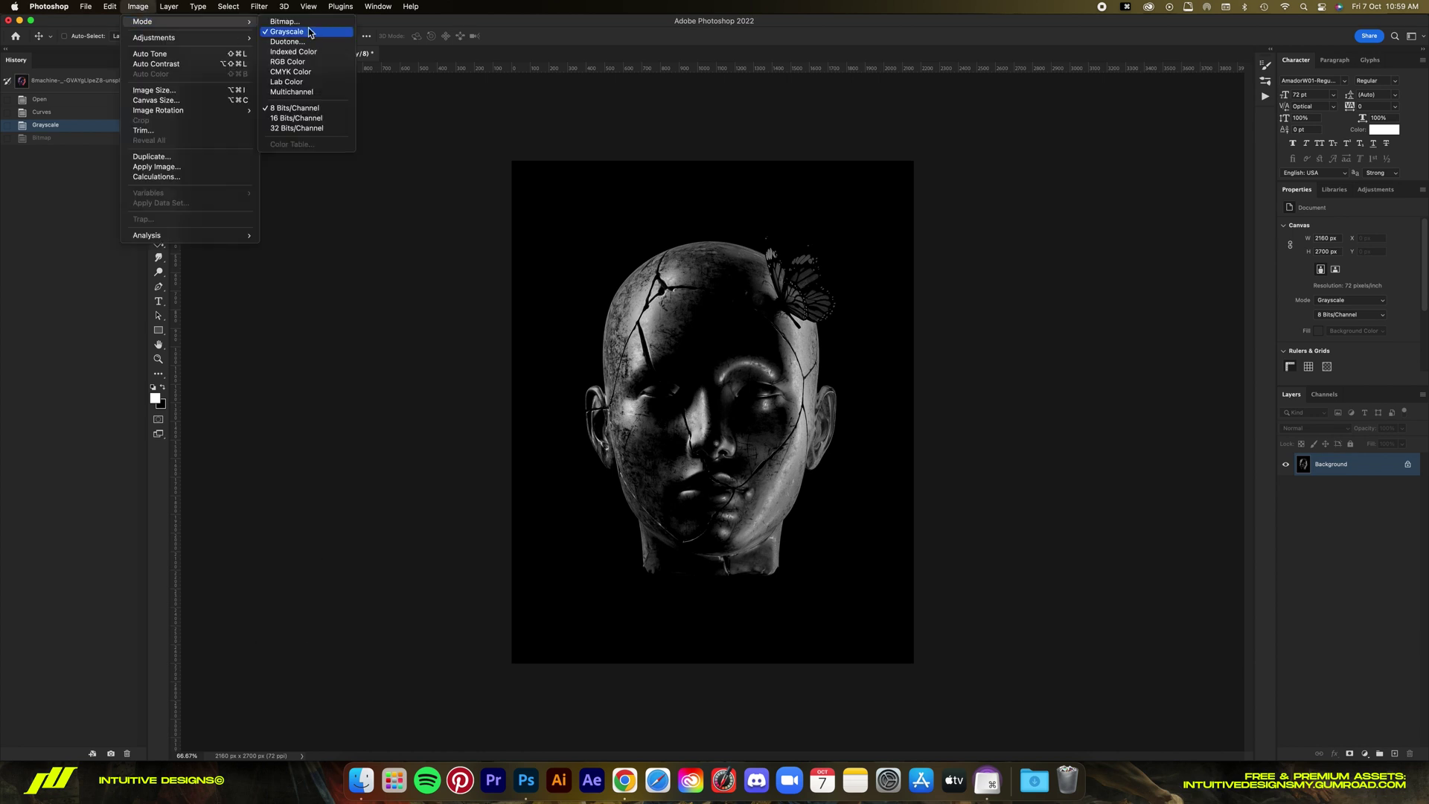
click(283, 22)
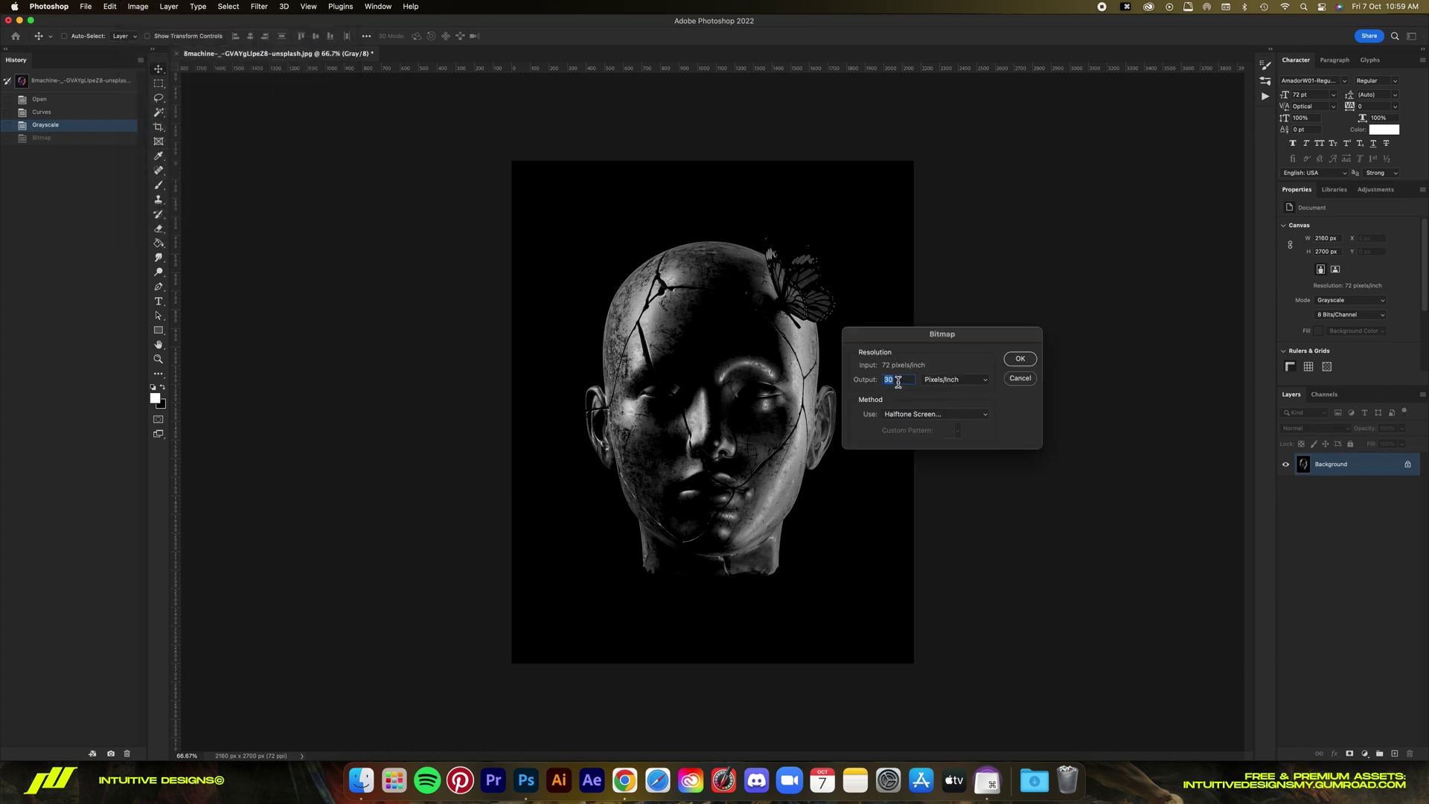
text(15)
click(1021, 360)
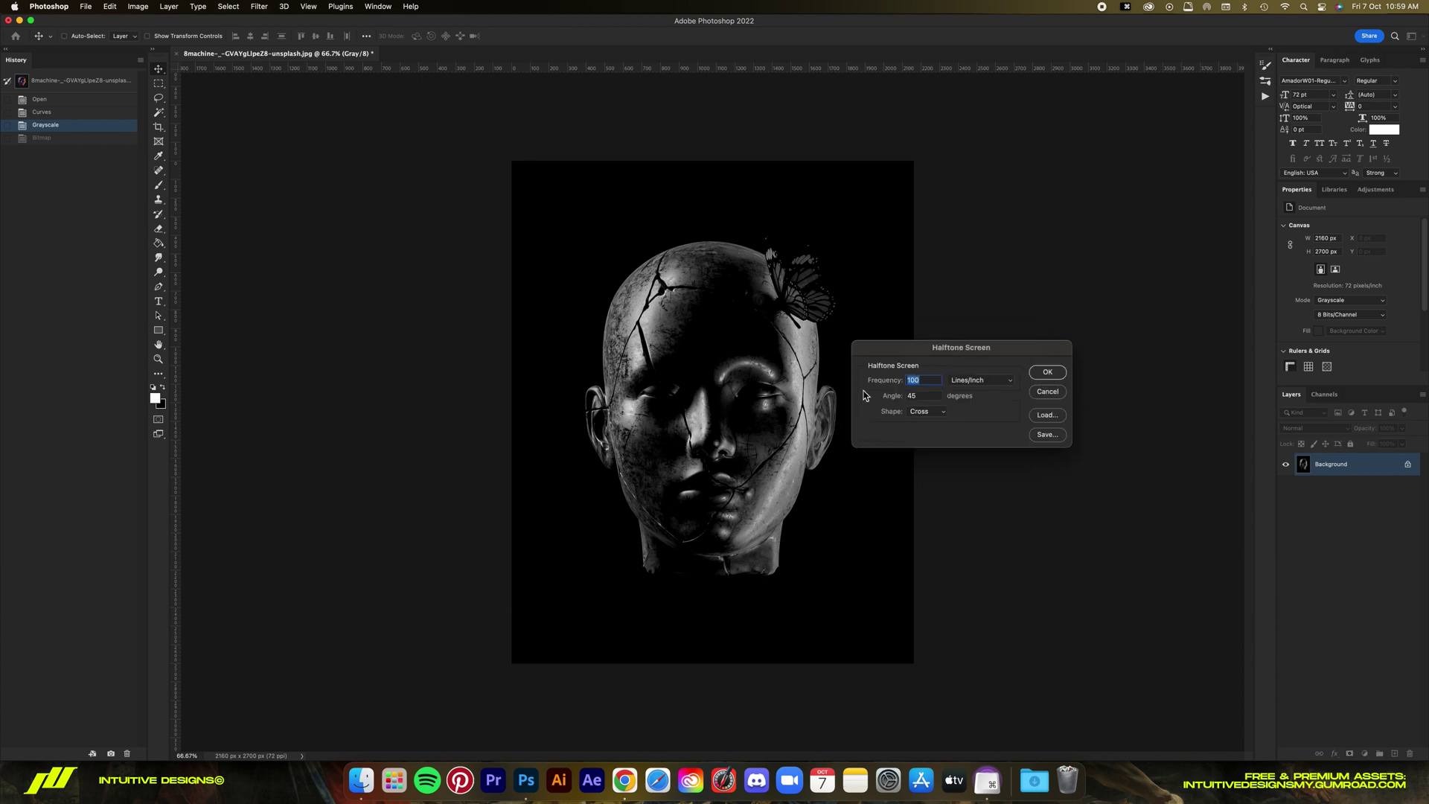
click(1052, 379)
key(super+0)
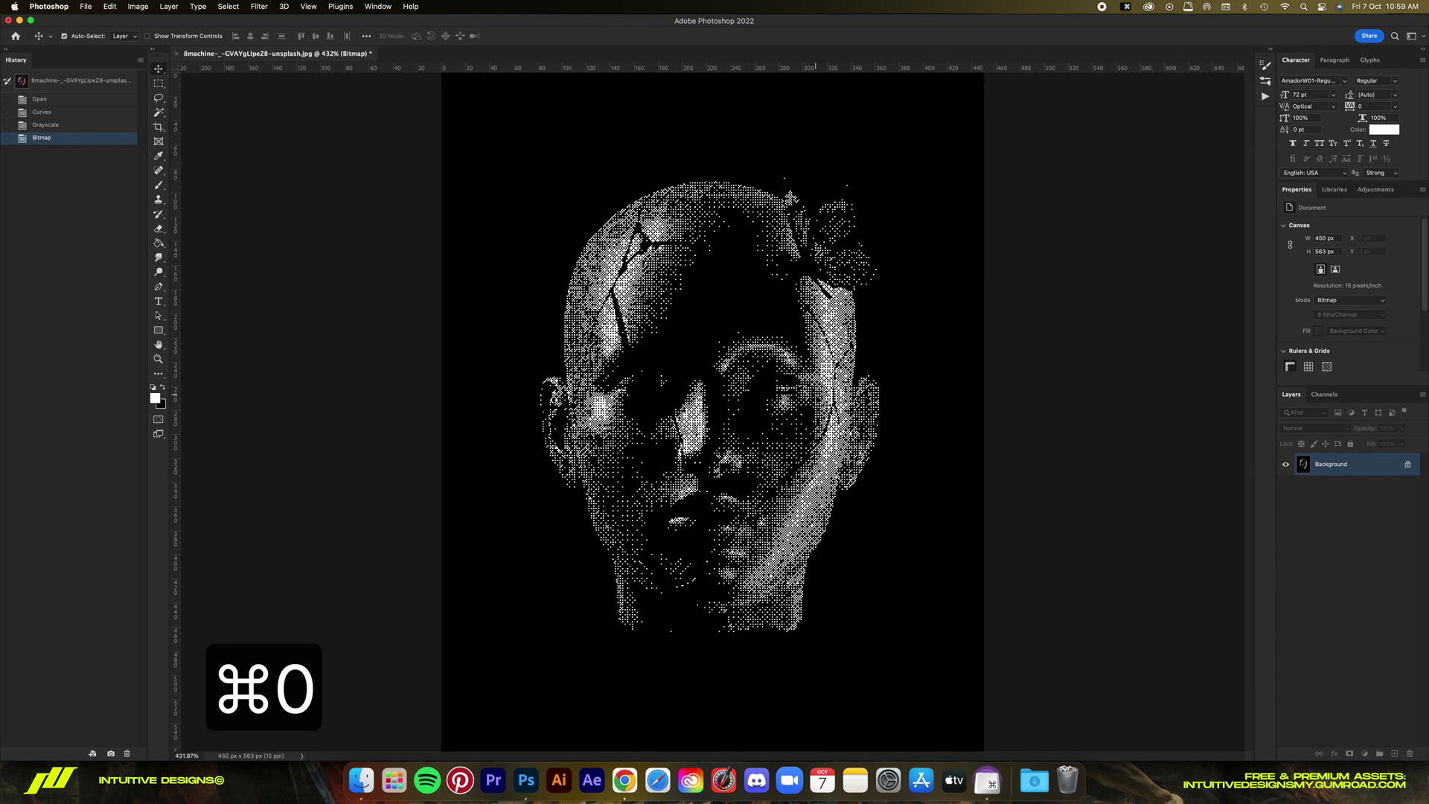
key(super+equal)
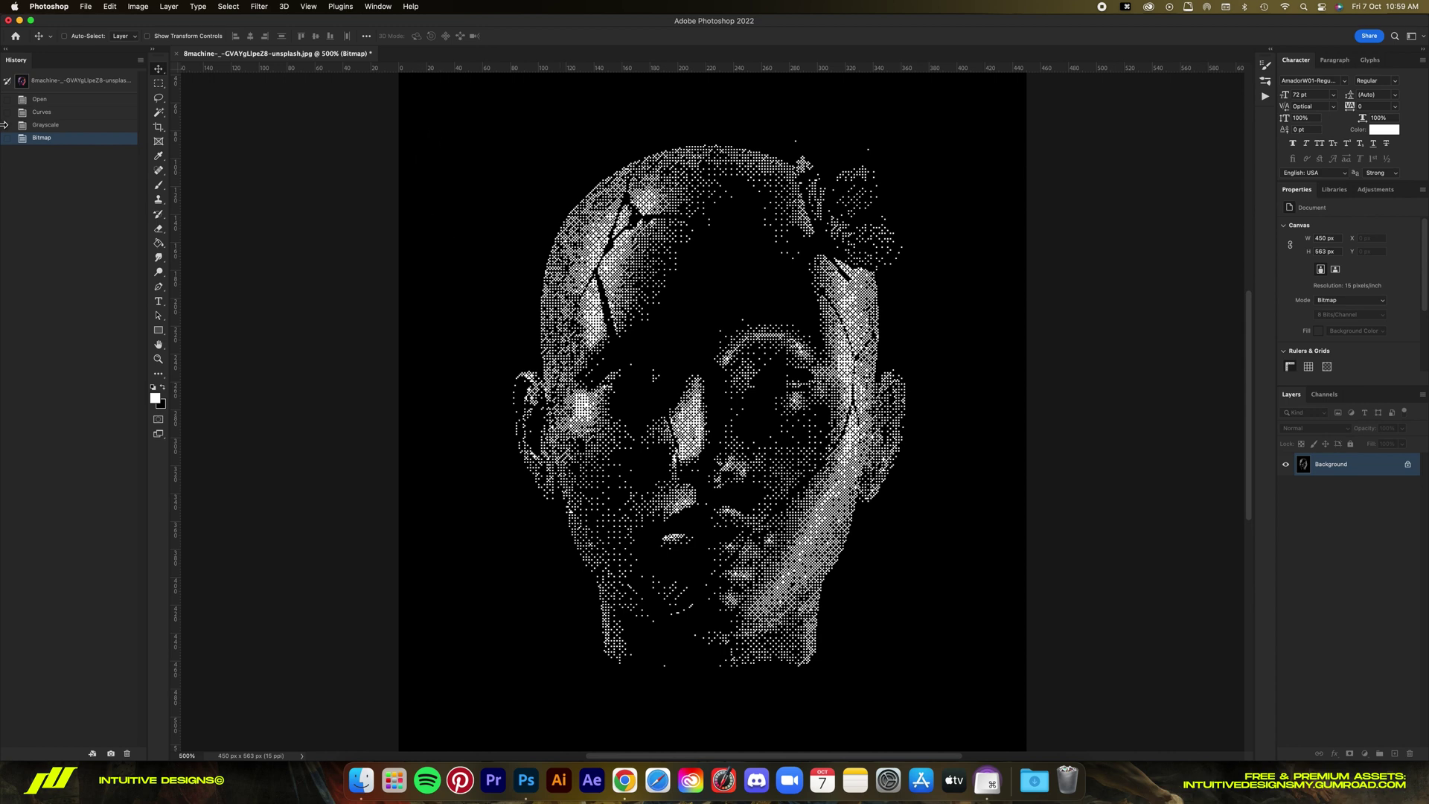
Revert to Grayscale and reconvert to a 30 ppi Cross halftone bitmap, viewed at 200%.
click(90, 126)
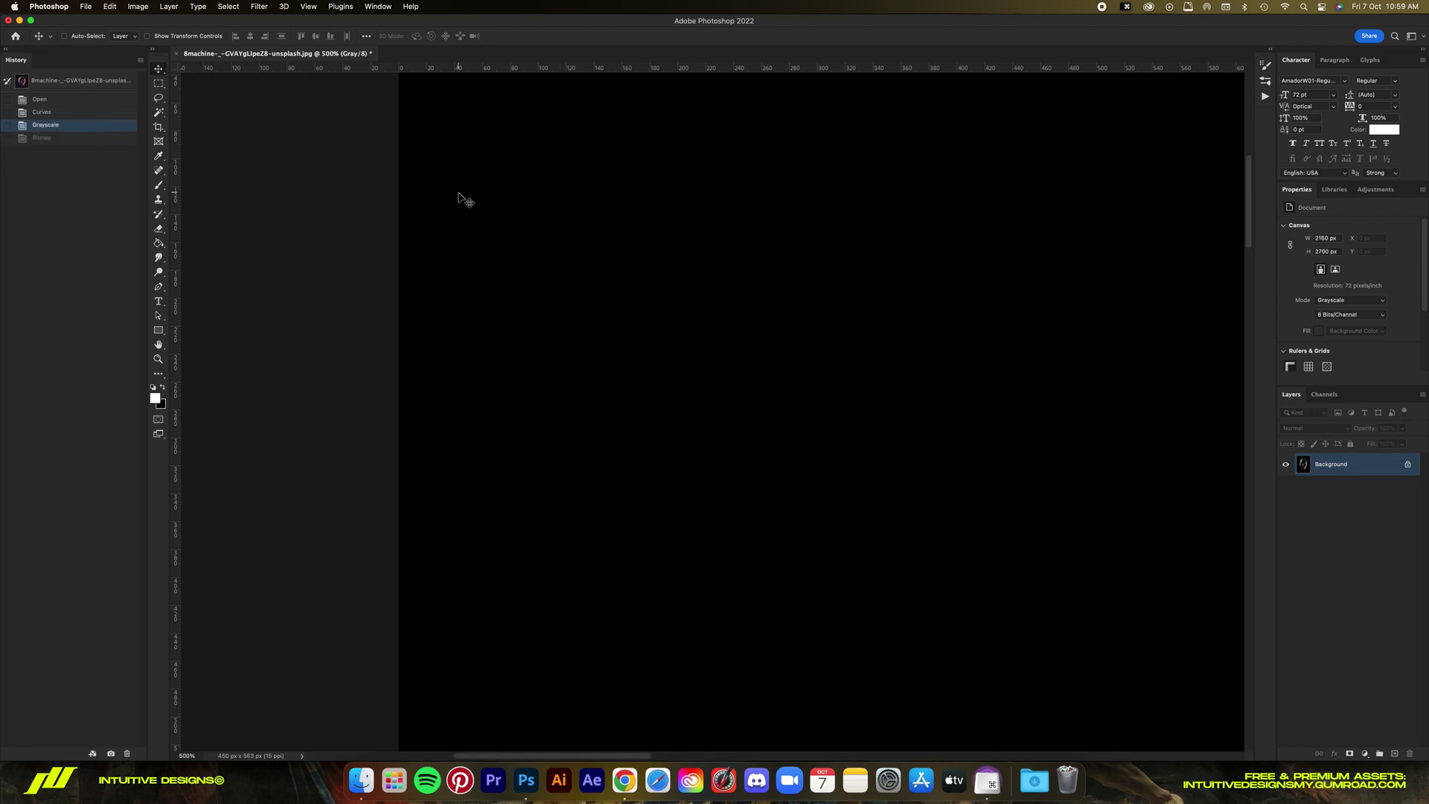
key(super+0)
click(139, 6)
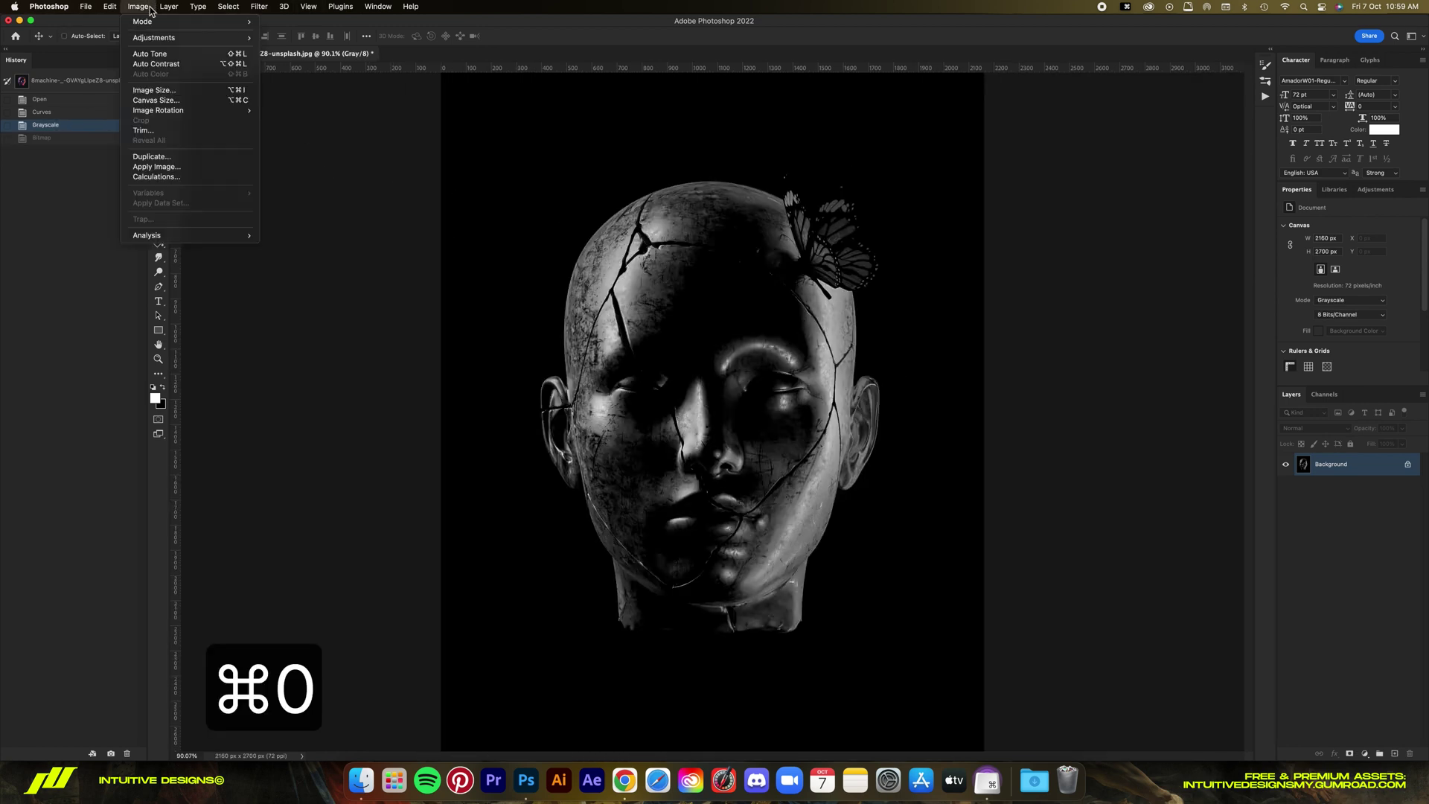
mouse_move(148, 20)
click(298, 20)
text(30)
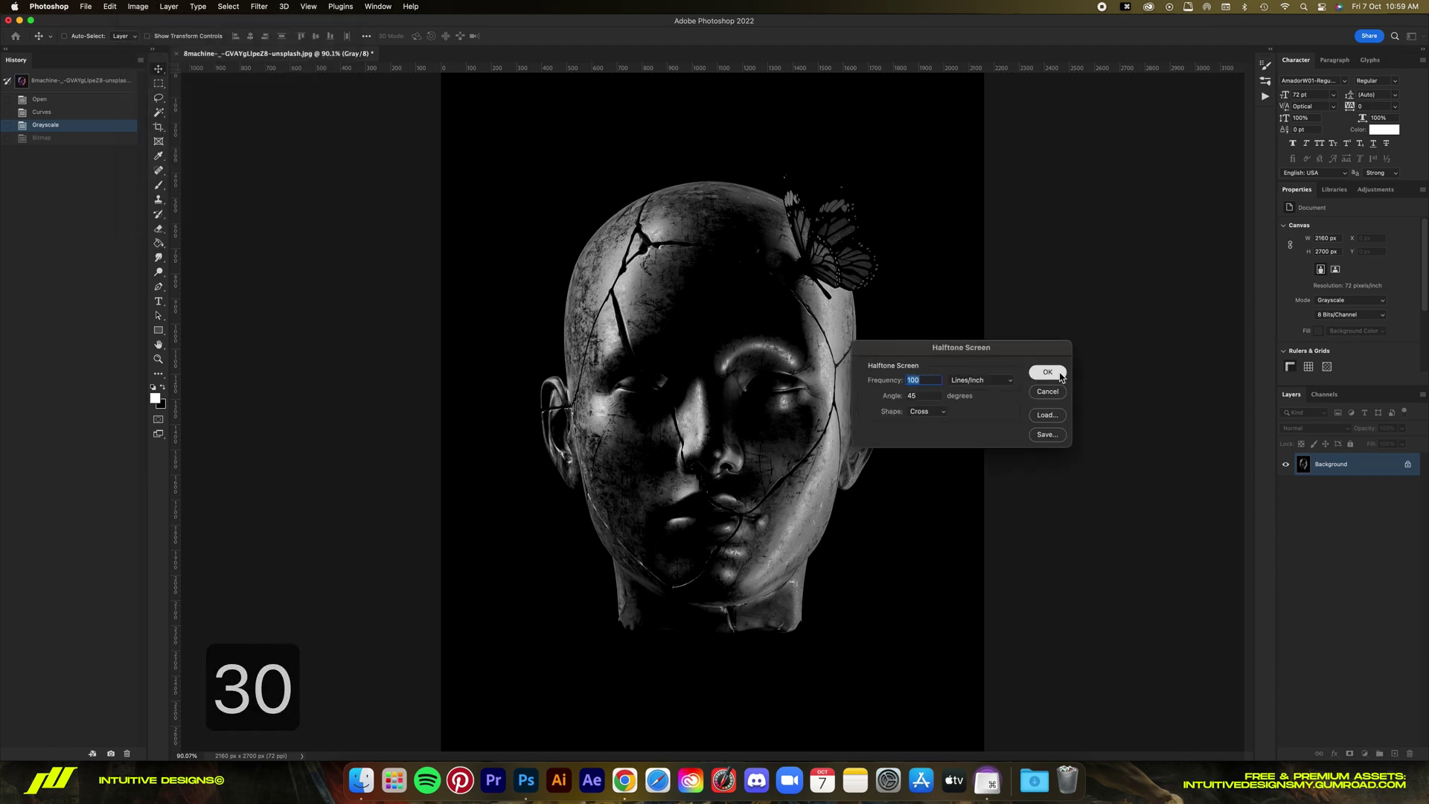
click(1020, 358)
key(super+0)
key(super+equal)
key(super+equal)
key(super+0)
key(super+minus)
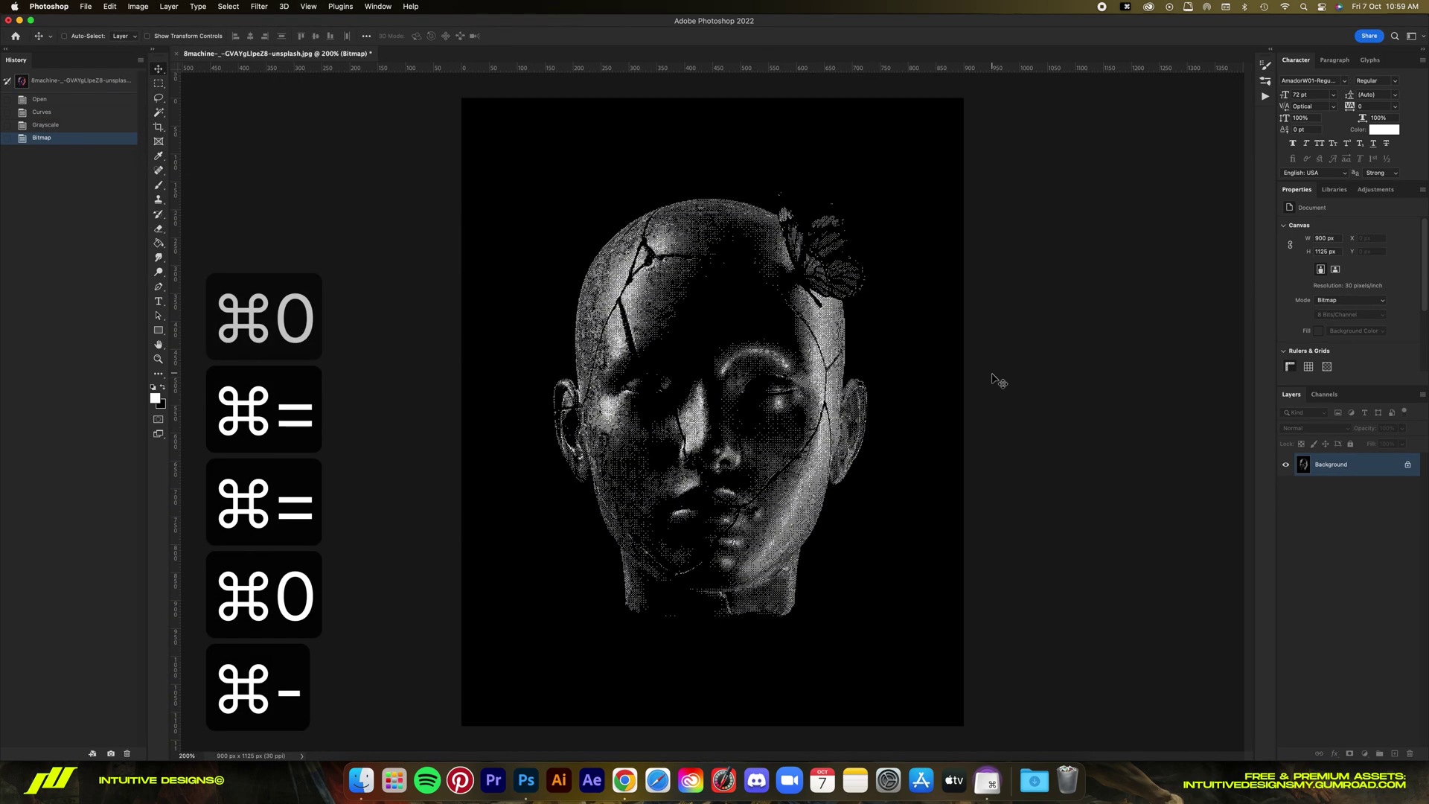
Convert the bitmap head back to Grayscale.
click(140, 6)
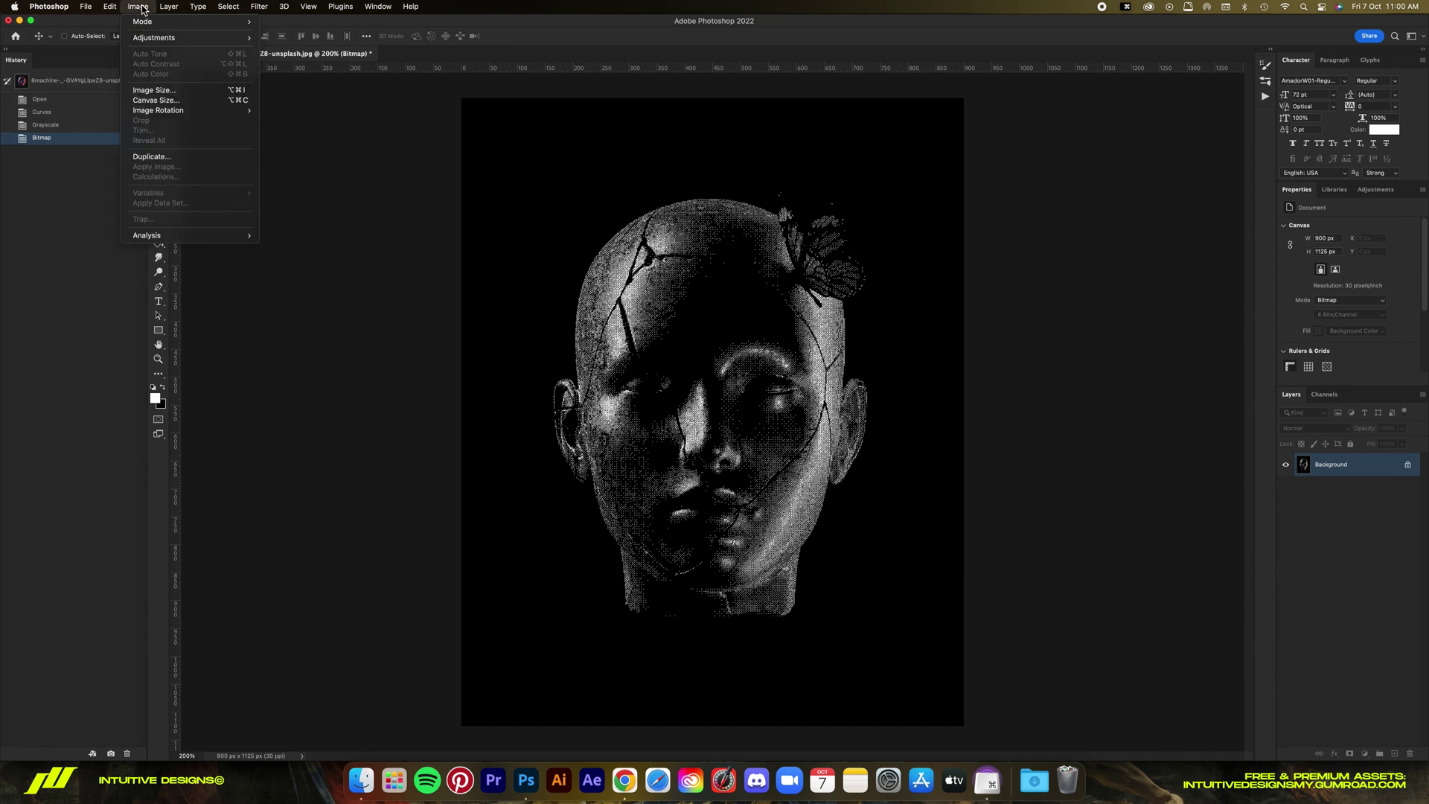
mouse_move(149, 22)
click(290, 32)
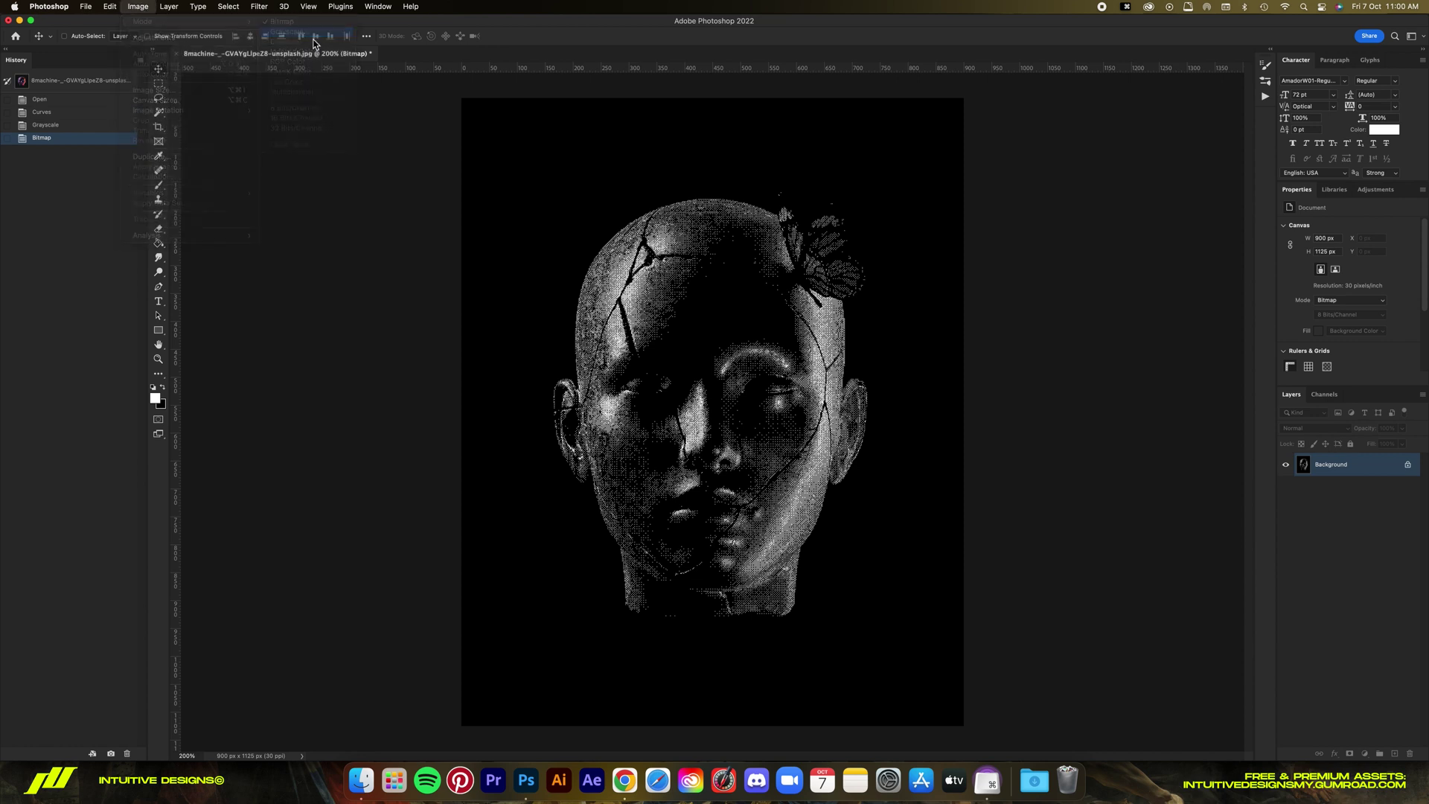
click(748, 380)
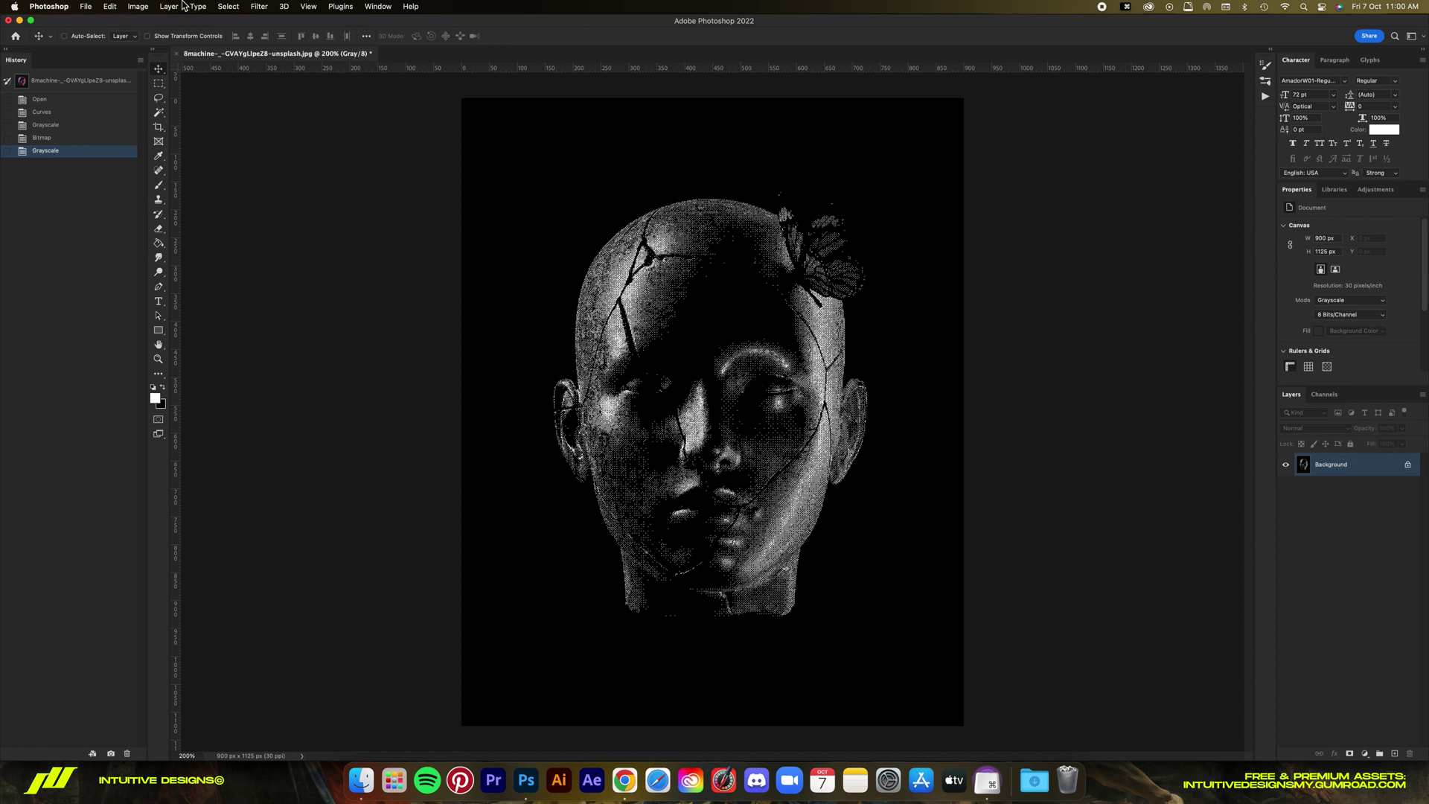
Convert the image to 8-bit RGB Color mode.
click(140, 6)
mouse_move(149, 22)
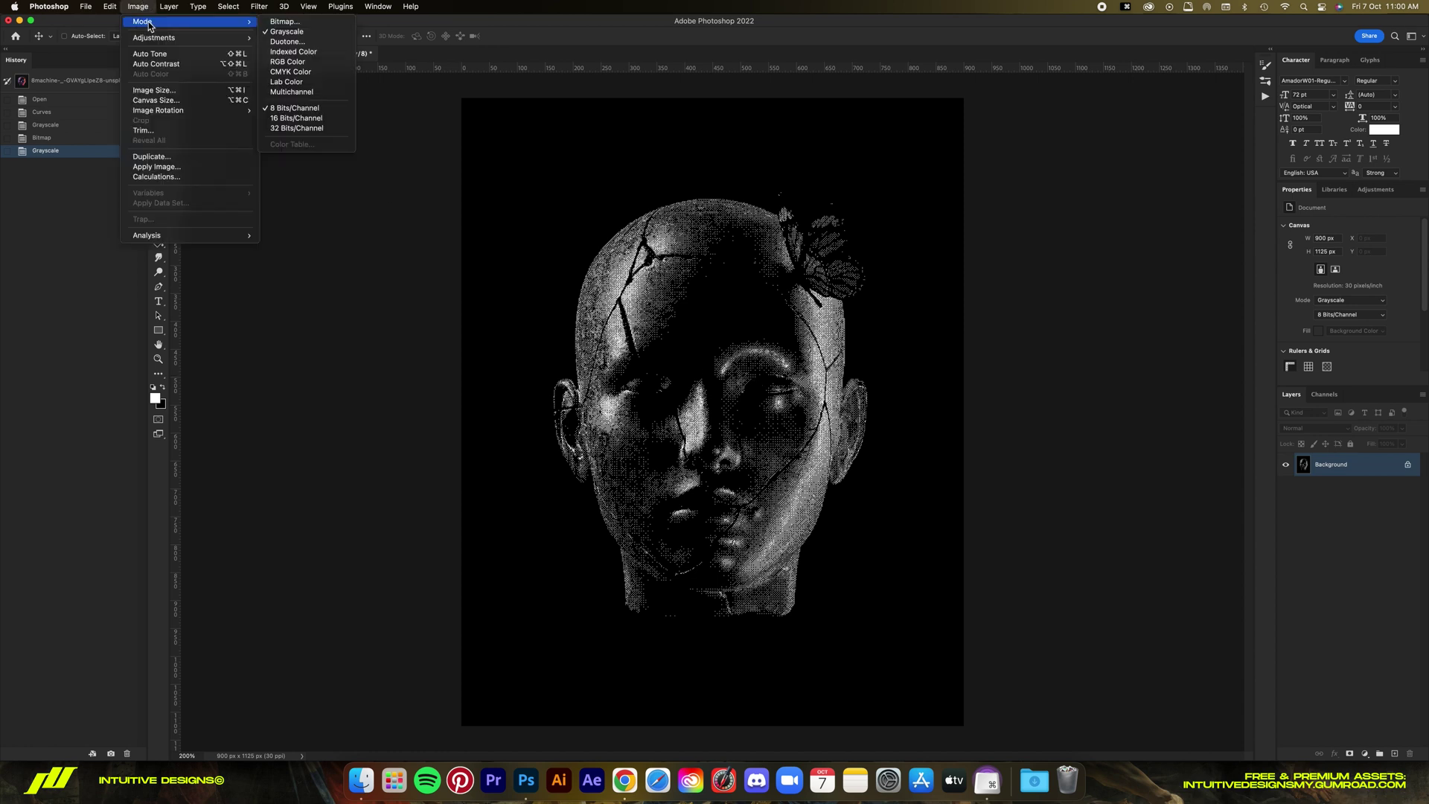
click(326, 62)
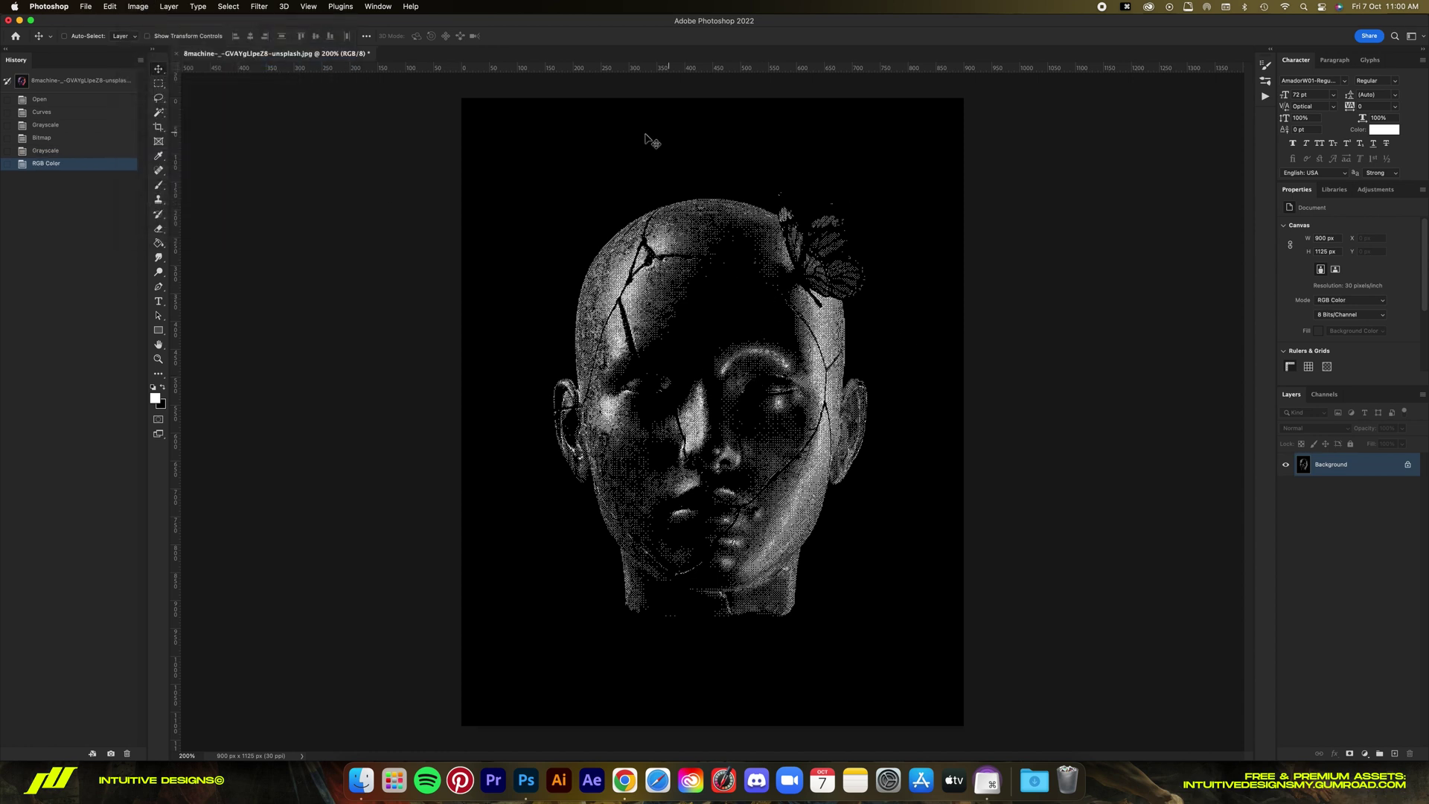
click(139, 7)
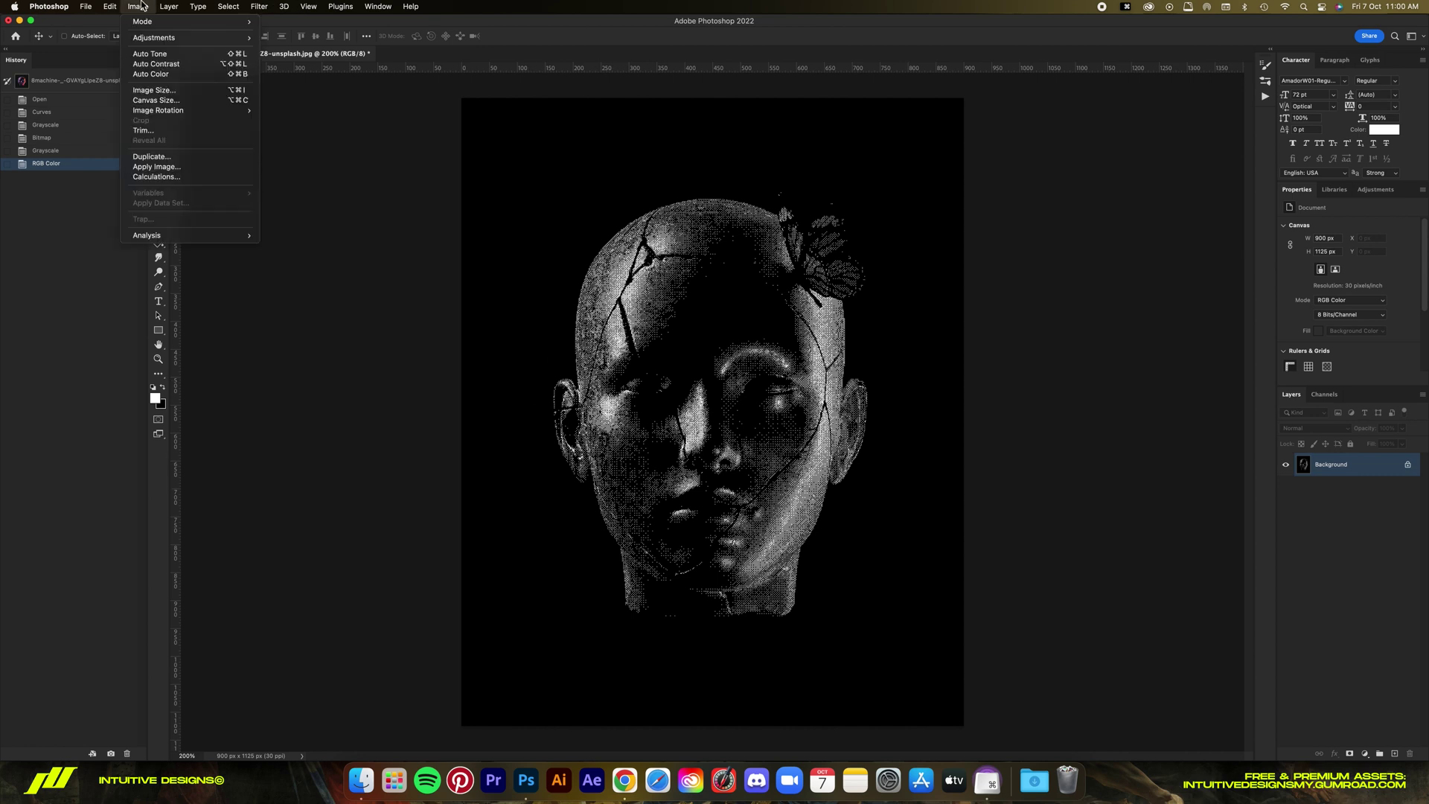
Set Image Size to 300 ppi and 4500 px width with Automatic resampling, panning the preview.
click(154, 90)
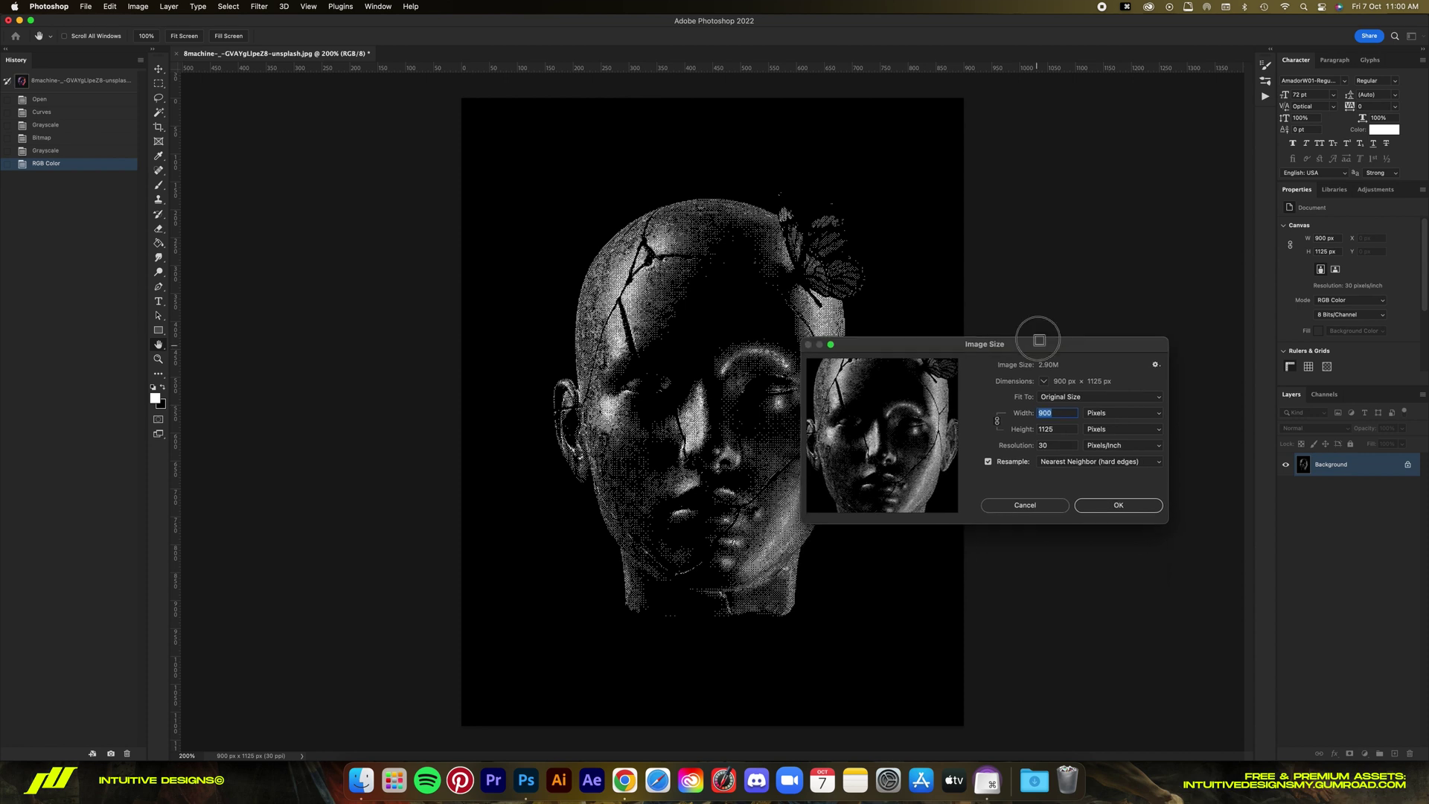
drag(1040, 340, 1044, 305)
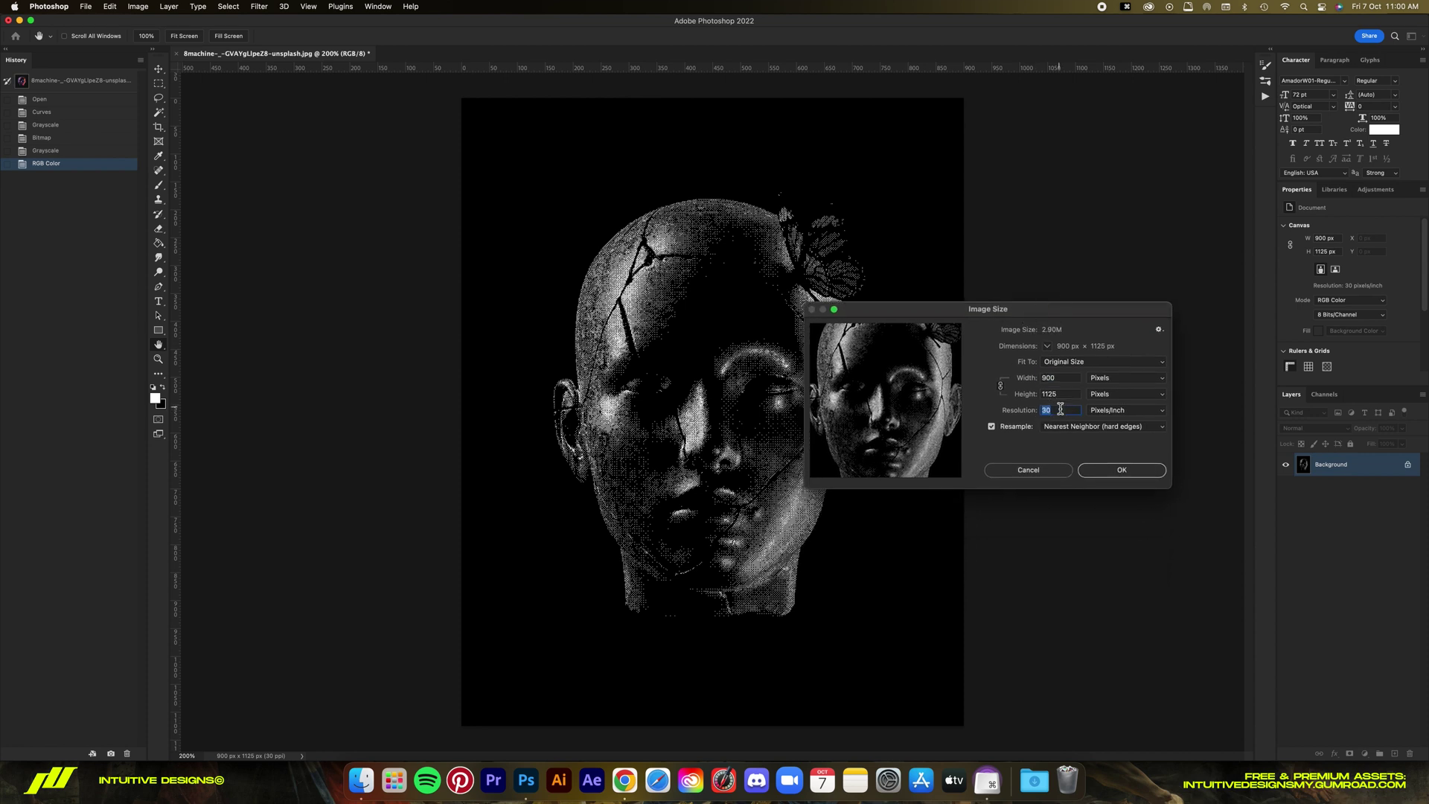
text(300)
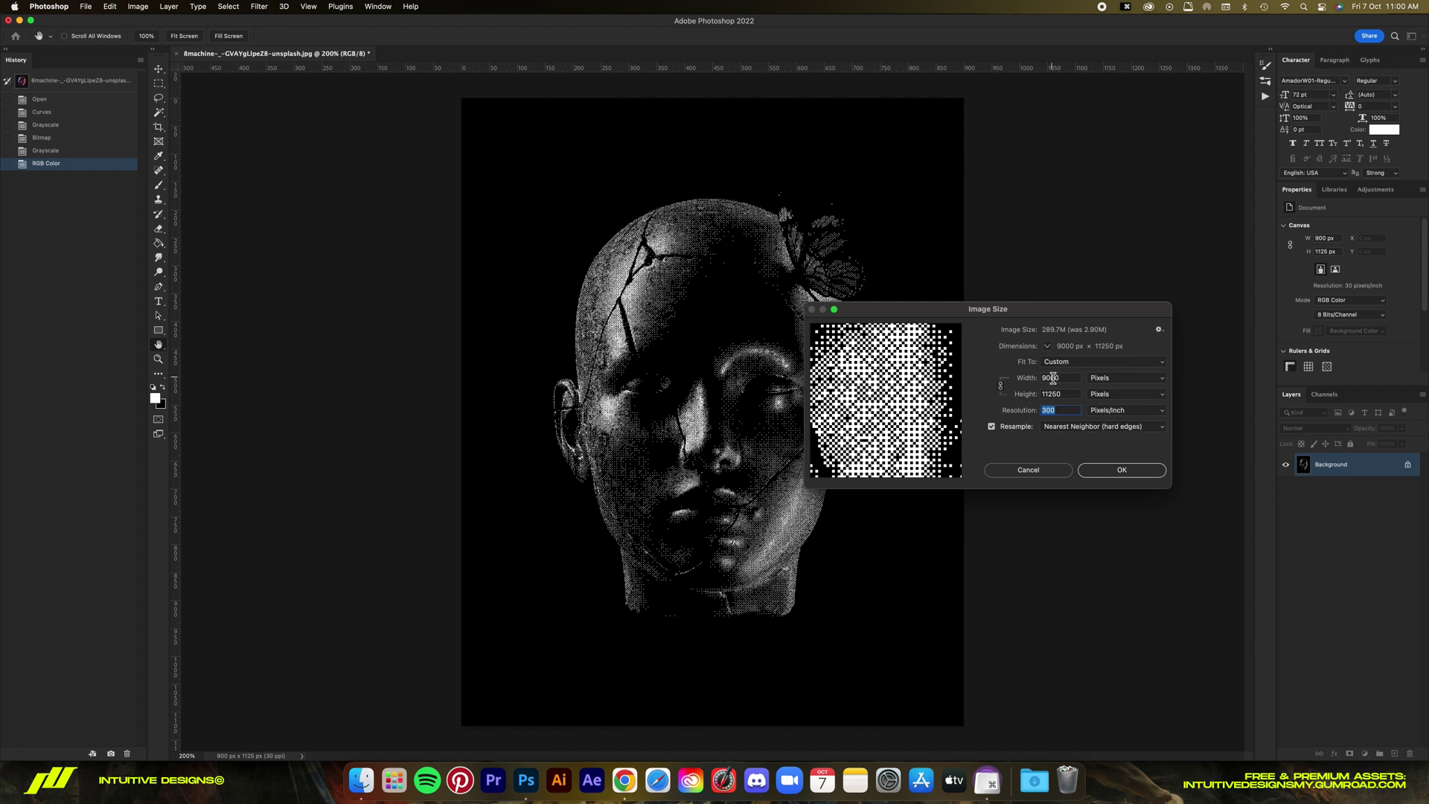
text(4500)
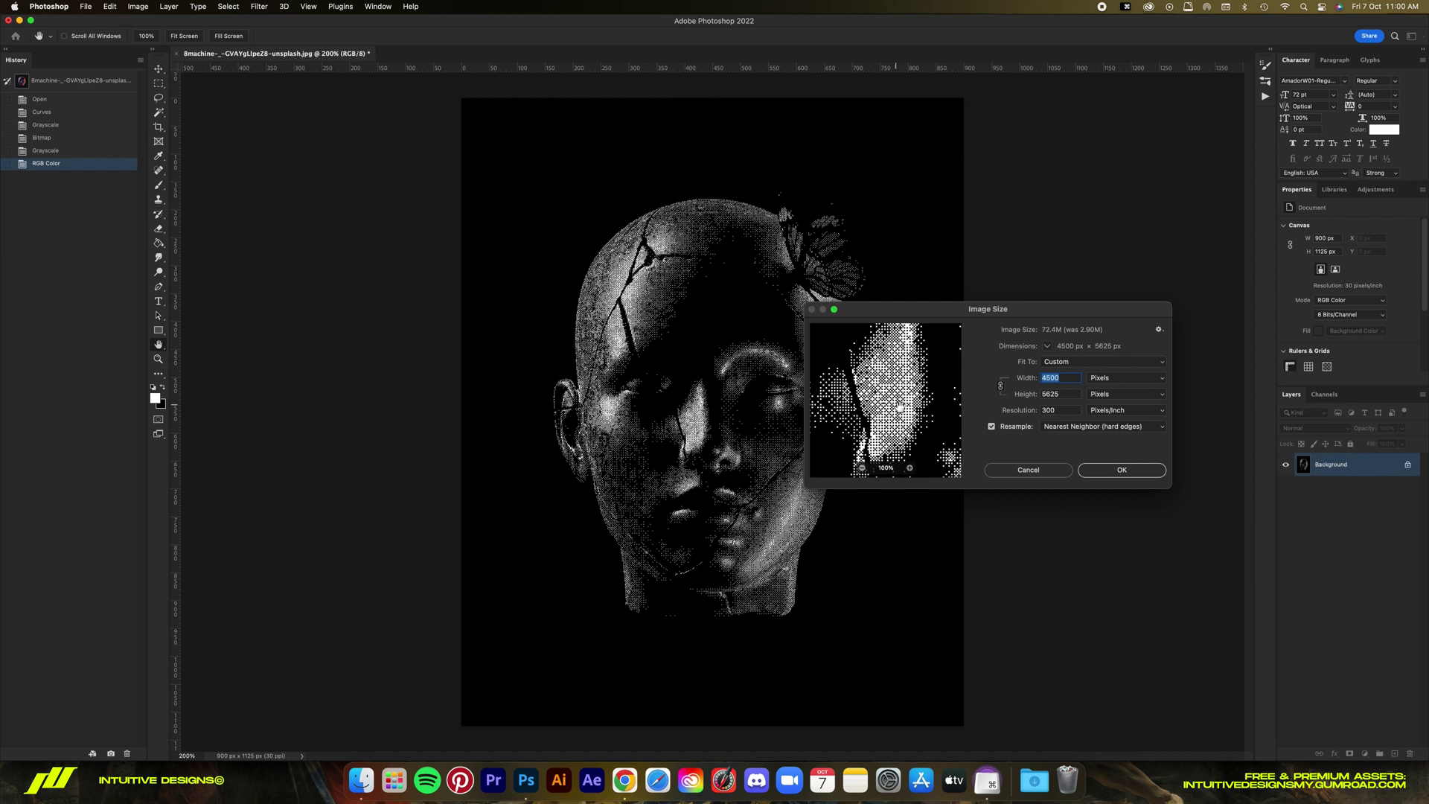
click(1075, 429)
click(1031, 422)
drag(840, 392, 867, 392)
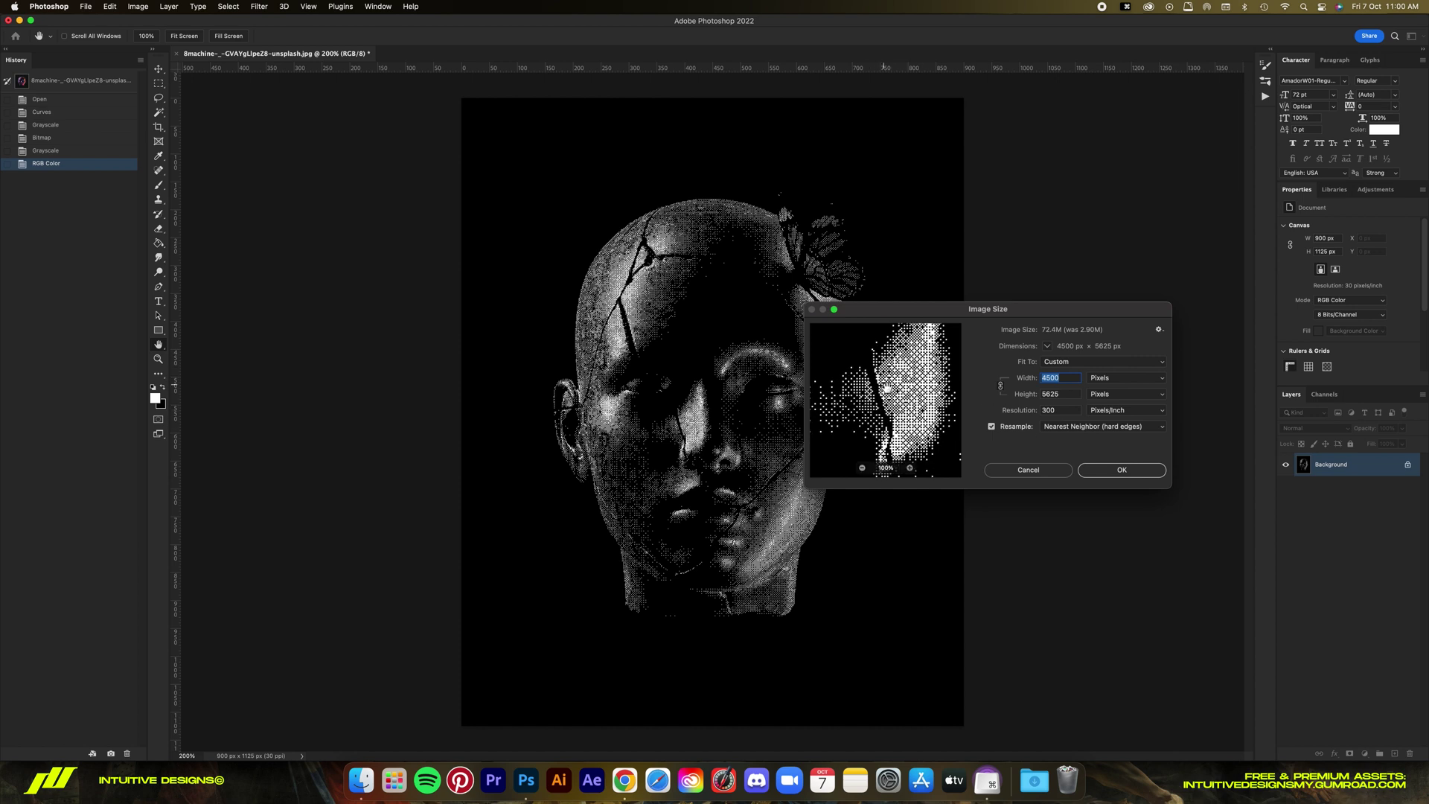
click(1059, 428)
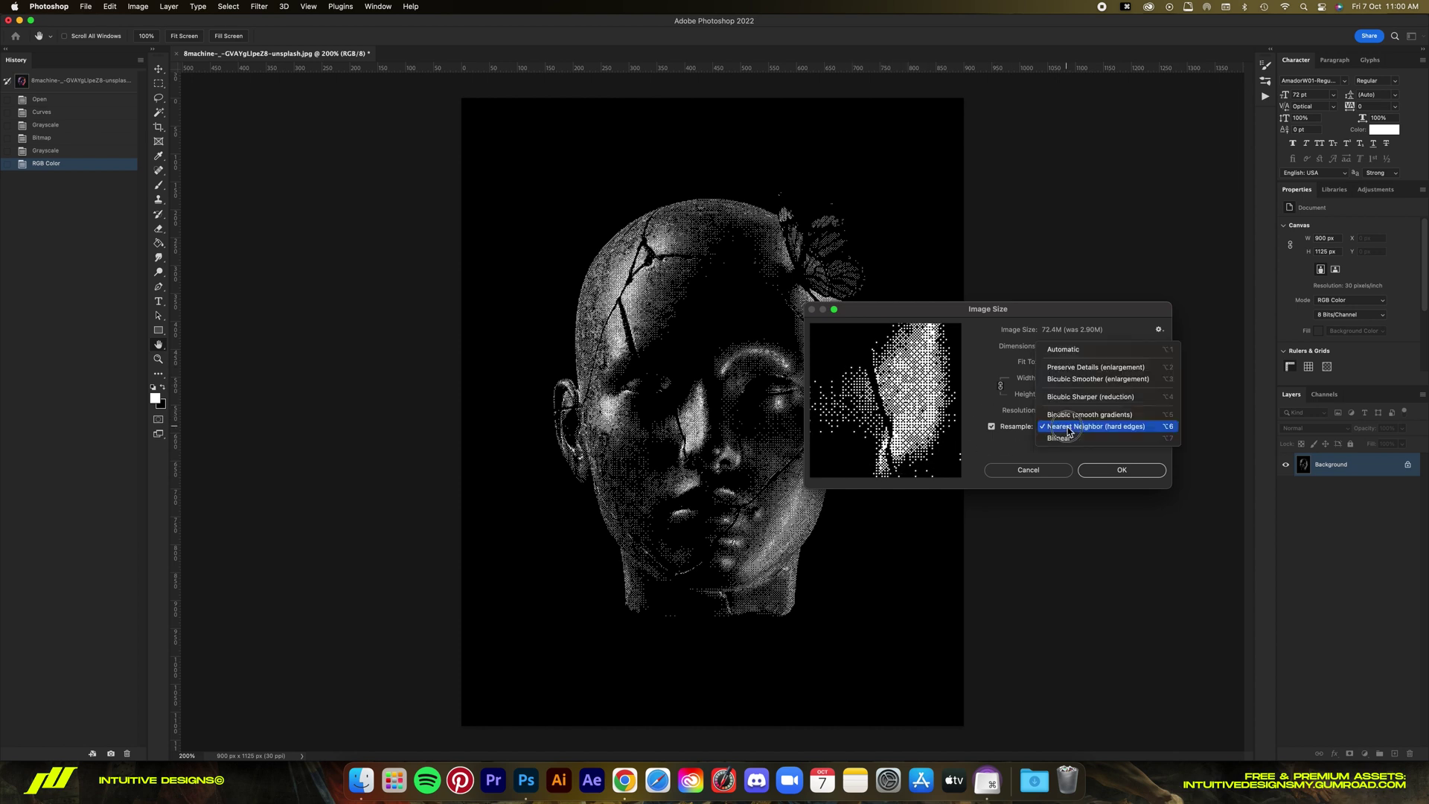
key(Return)
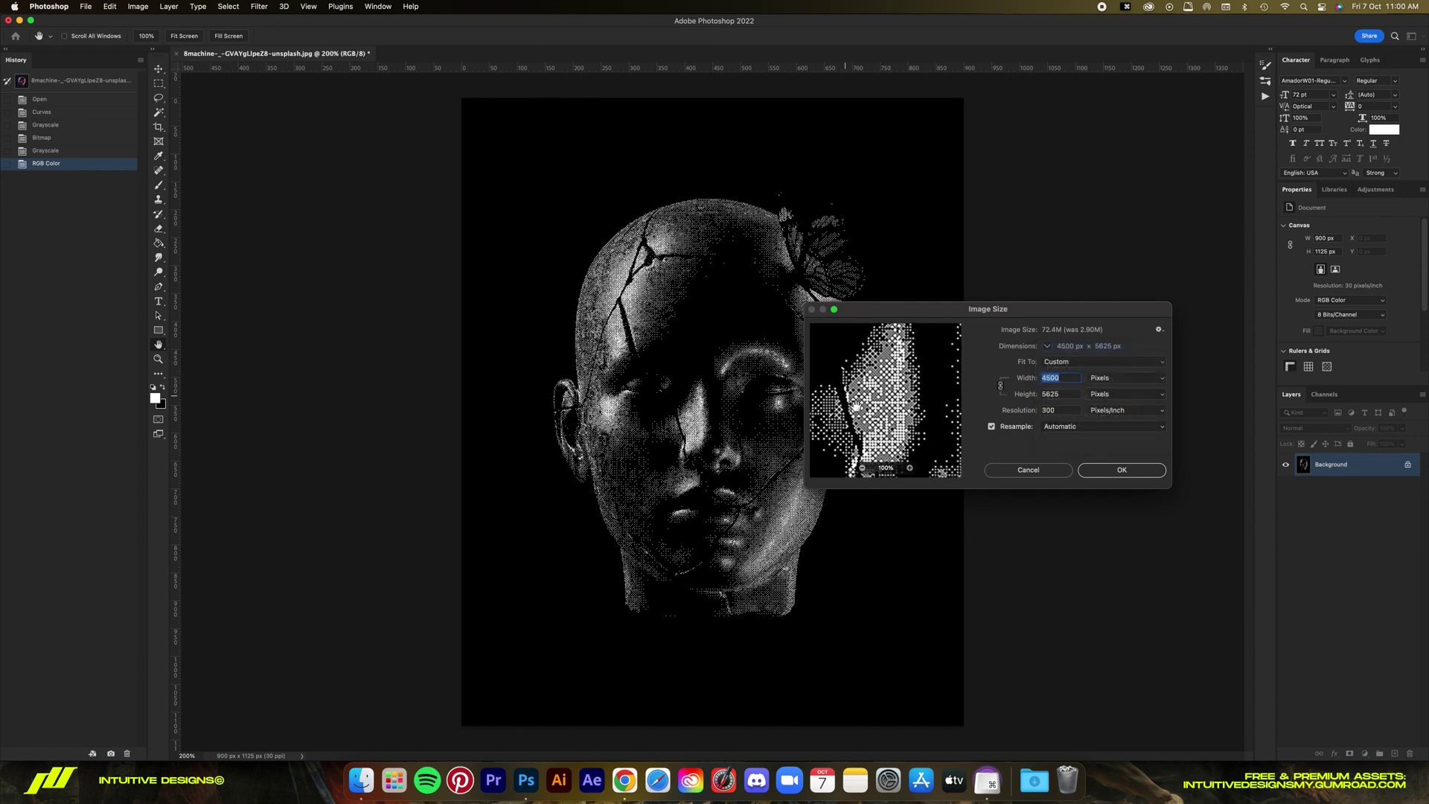
drag(856, 406, 861, 372)
drag(855, 453, 858, 418)
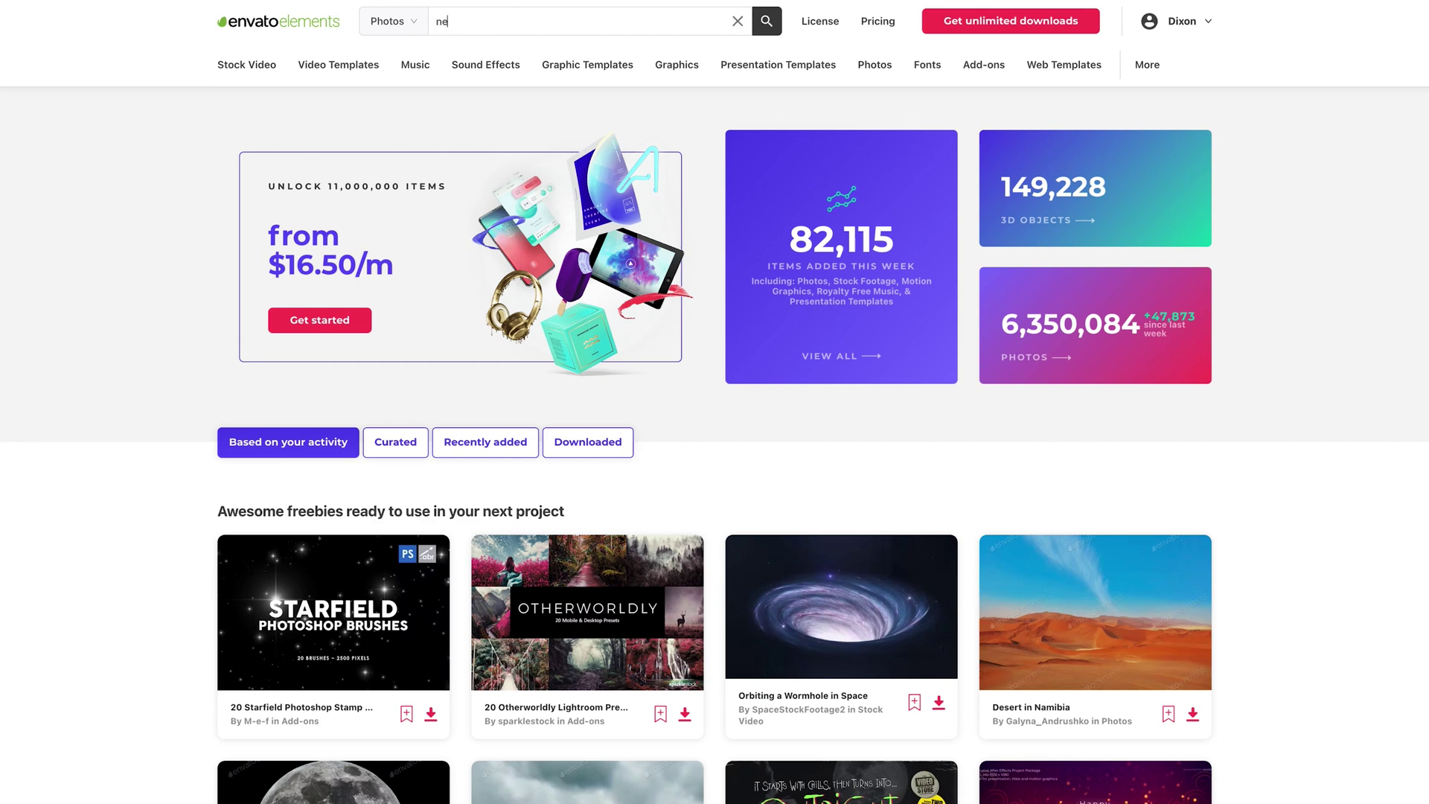
Search the Envato Elements photo library for 'neon'.
text(on)
key(Return)
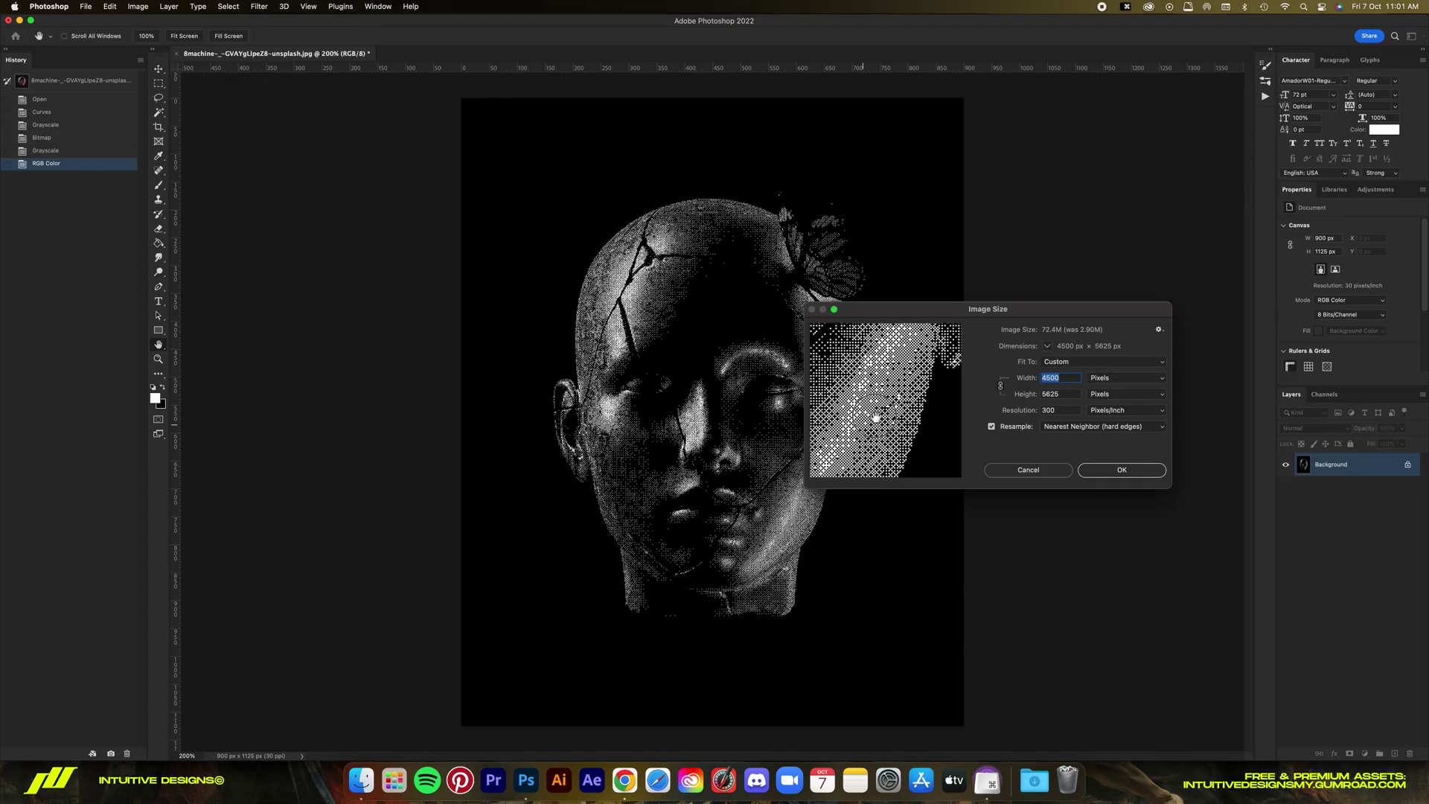
Apply the 4500 × 5625 px resize, inspect the dots at 100% and 200%, and start a Gradient Map.
drag(876, 418, 930, 380)
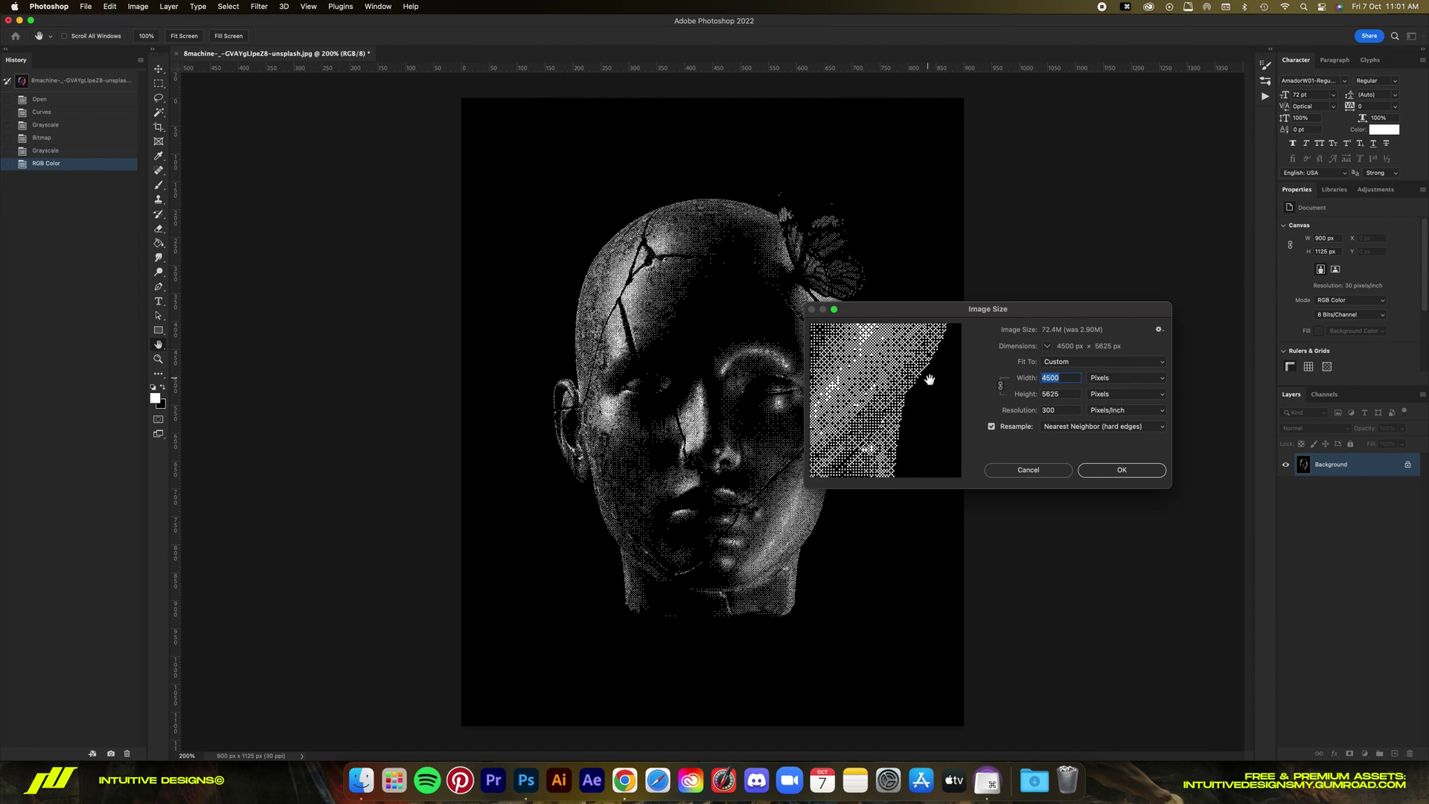
click(1132, 473)
key(v)
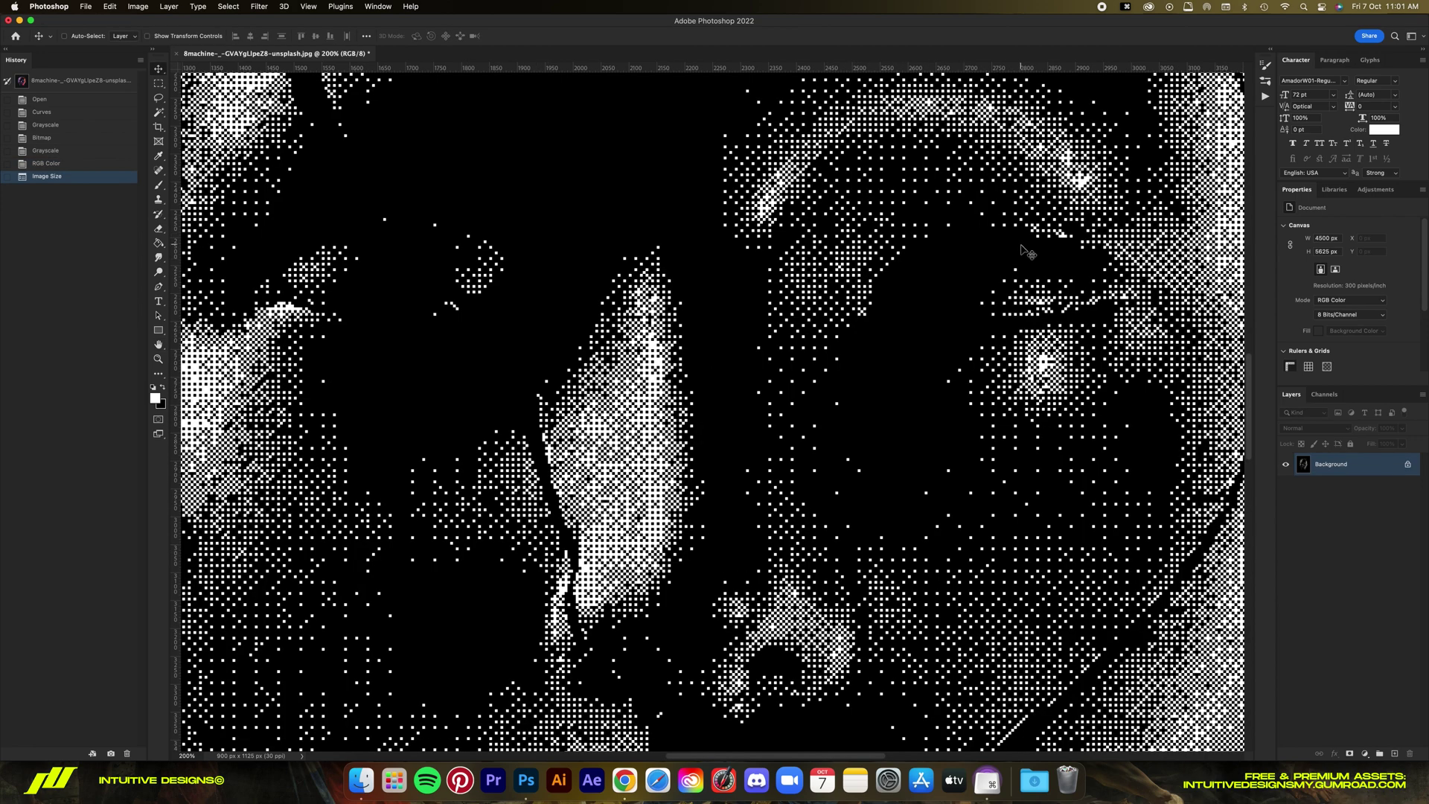
key(super+0)
key(super+minus)
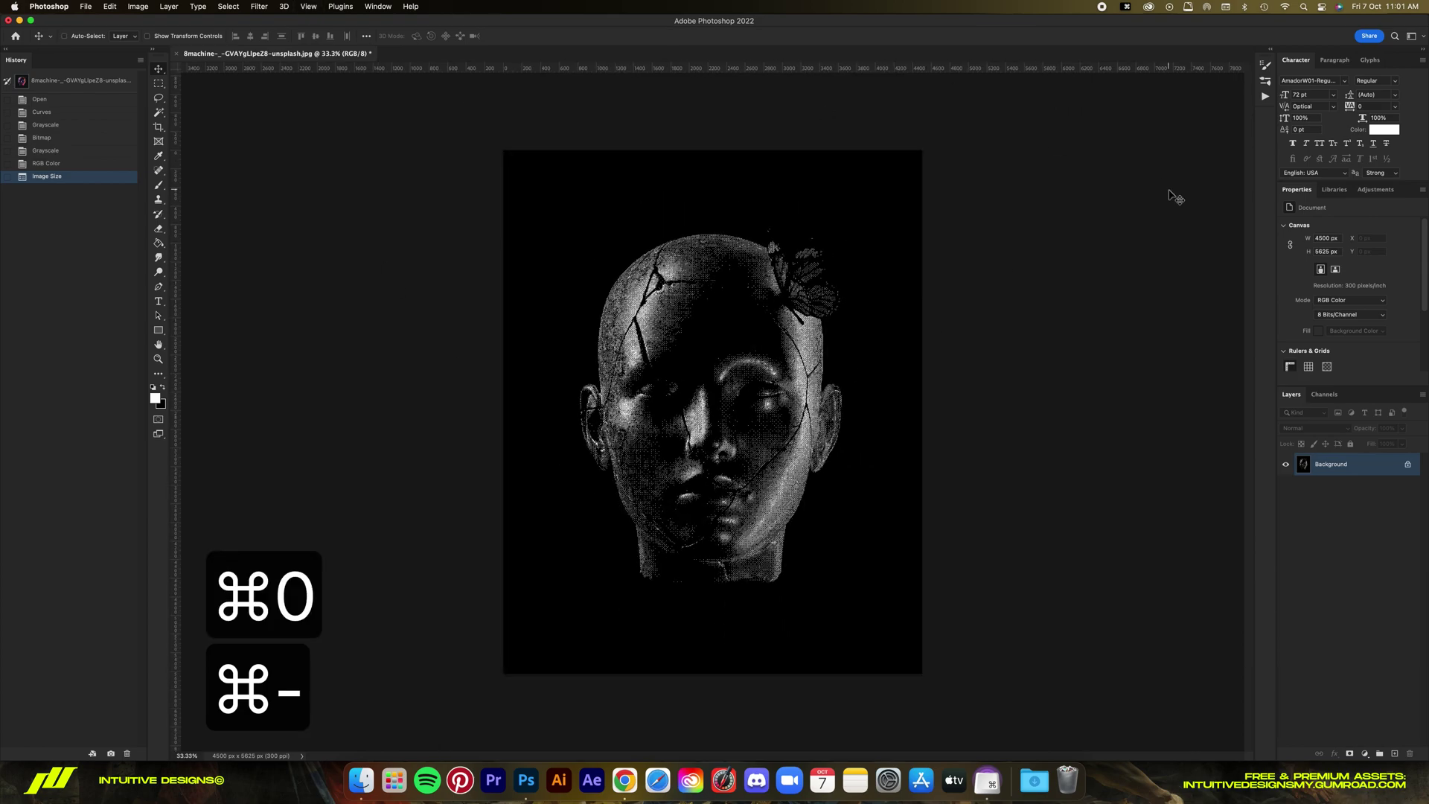
key(super+1)
key(super+equal)
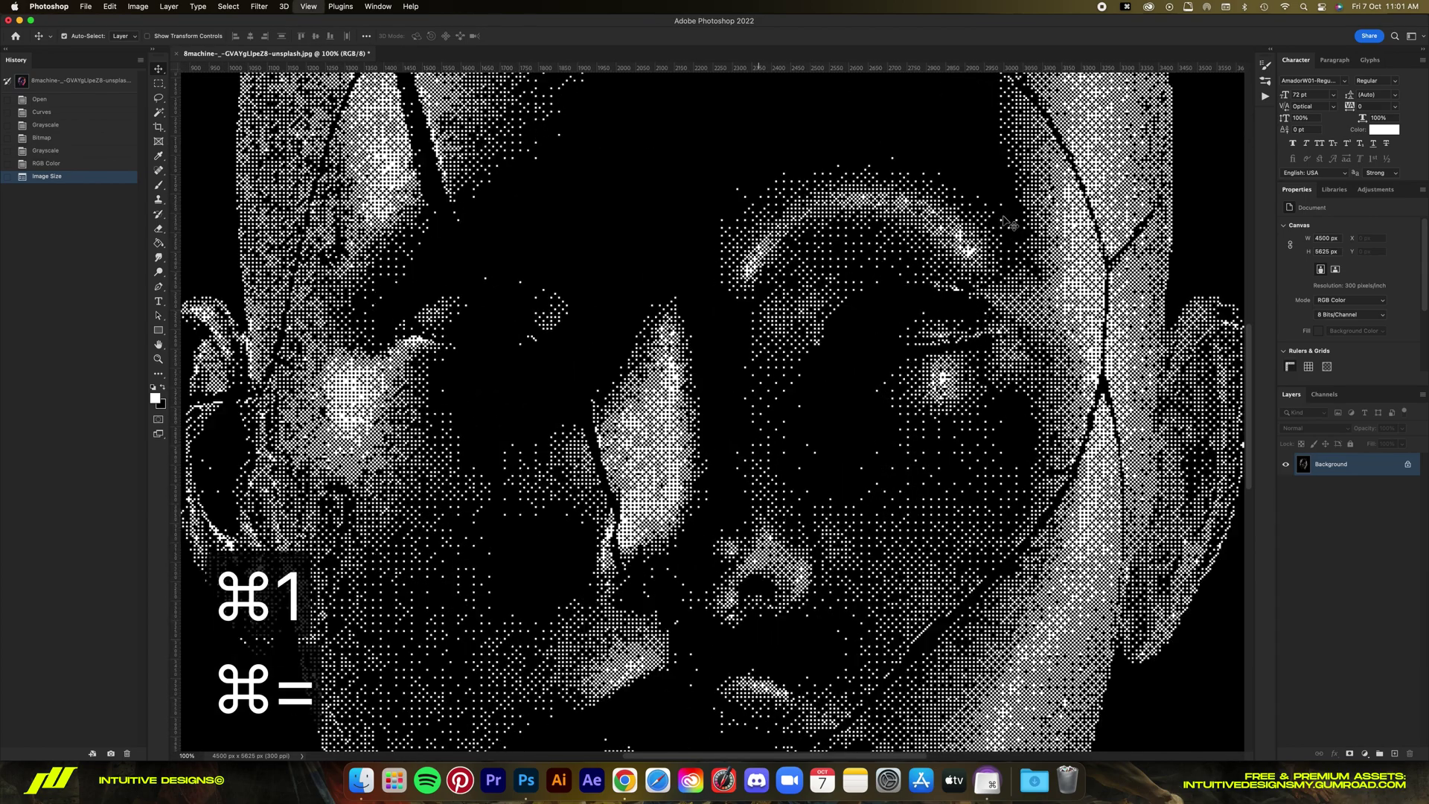
scroll(641, 282, left, 5)
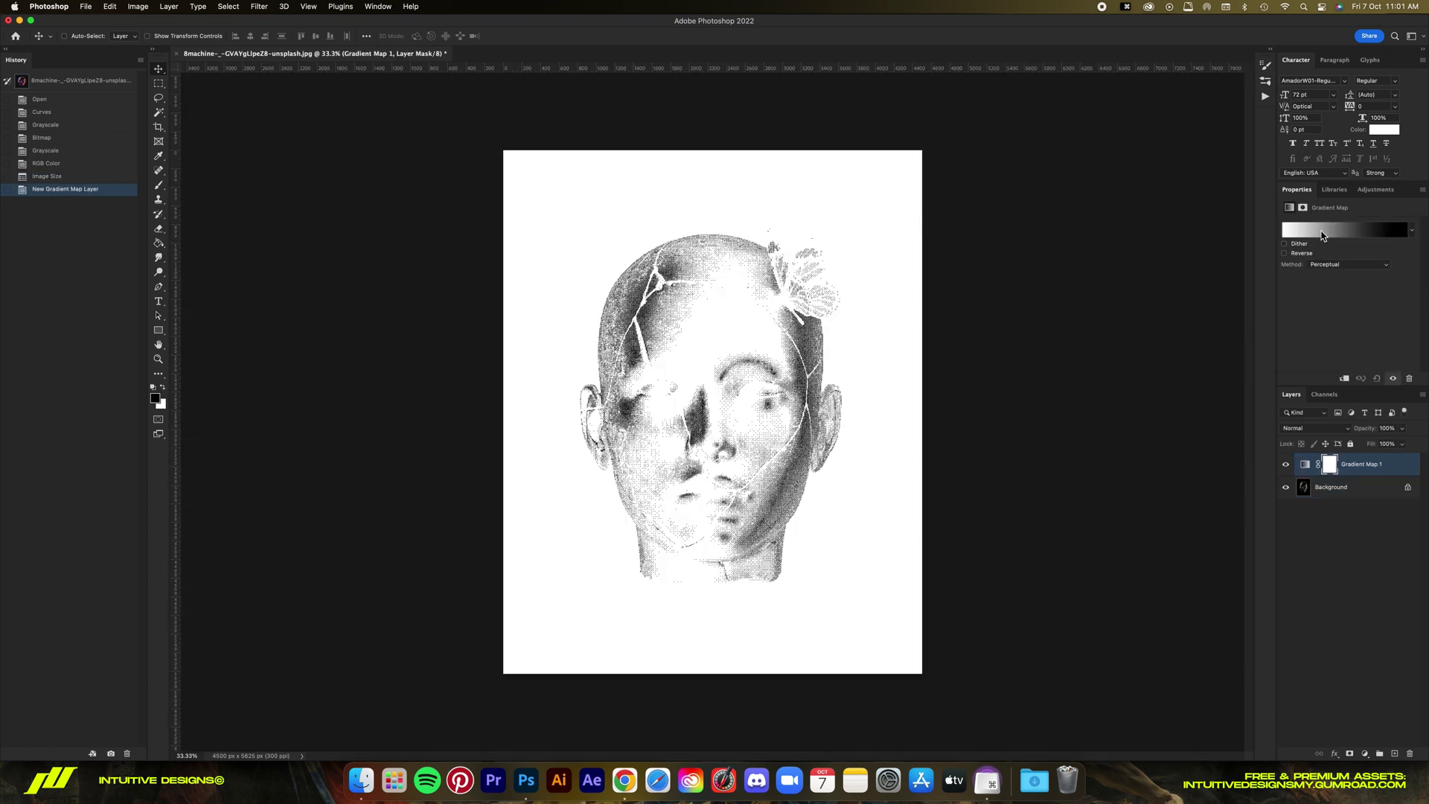
click(1343, 229)
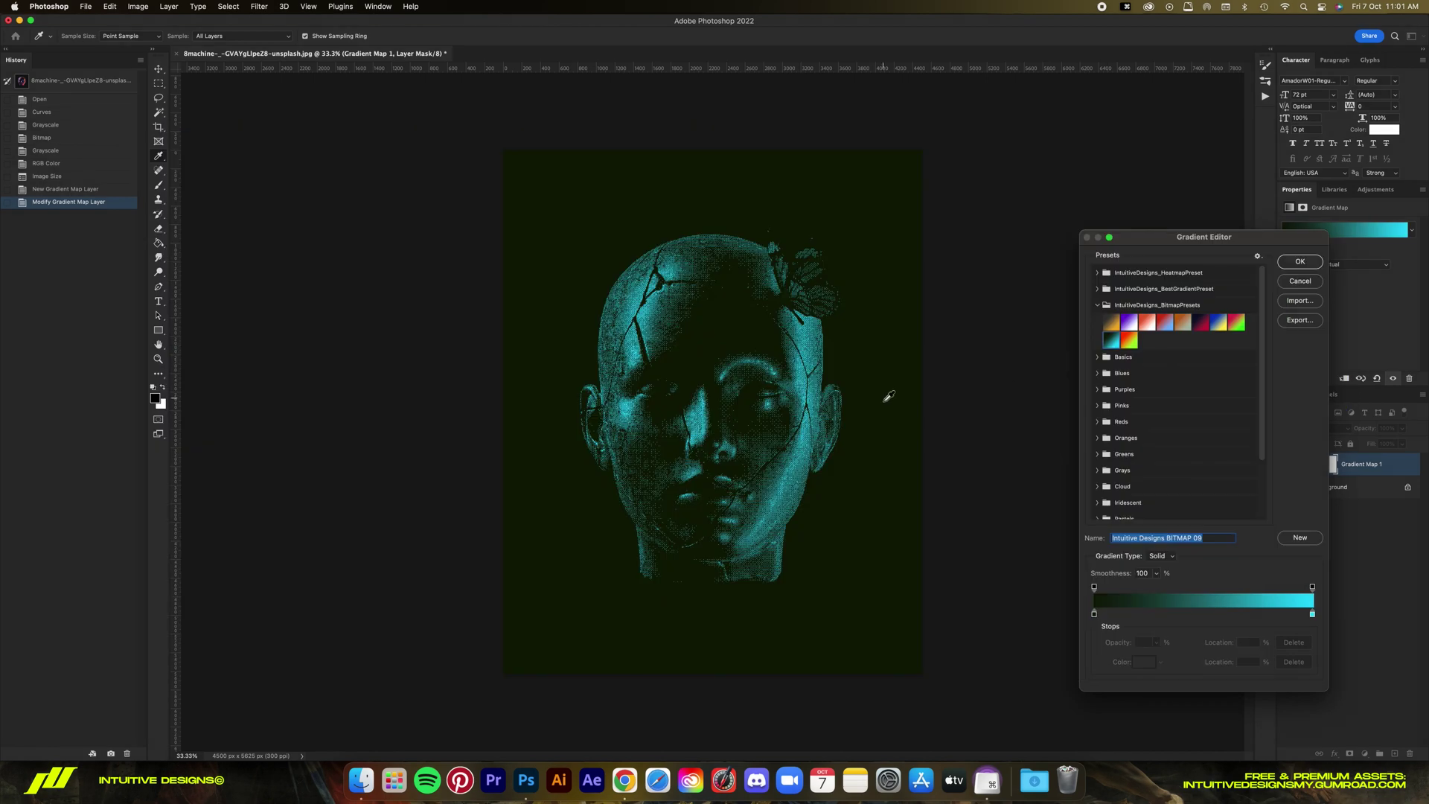
Pick the red-to-lime Intuitive Designs BITMAP 10 gradient preset and confirm it.
click(1130, 342)
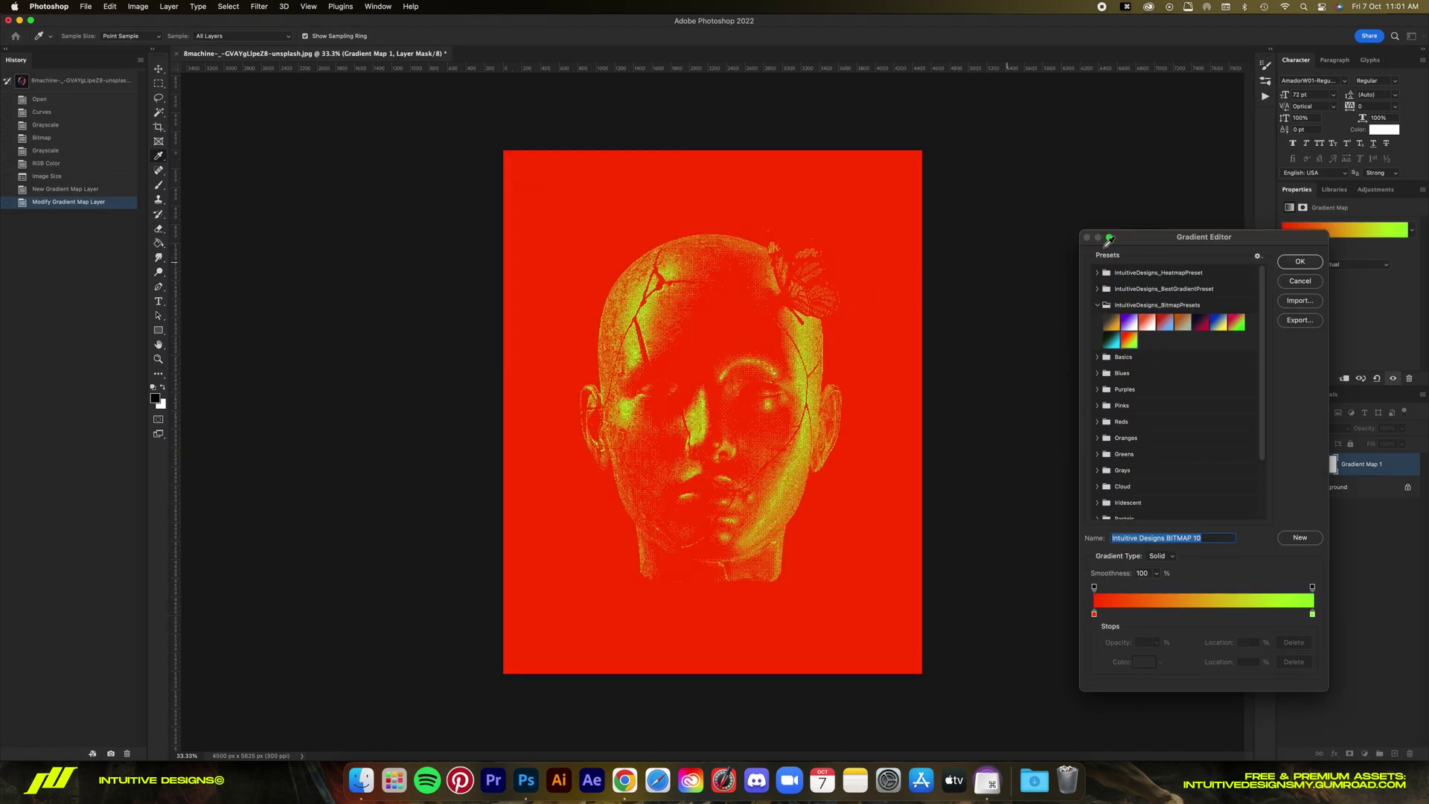
click(1299, 262)
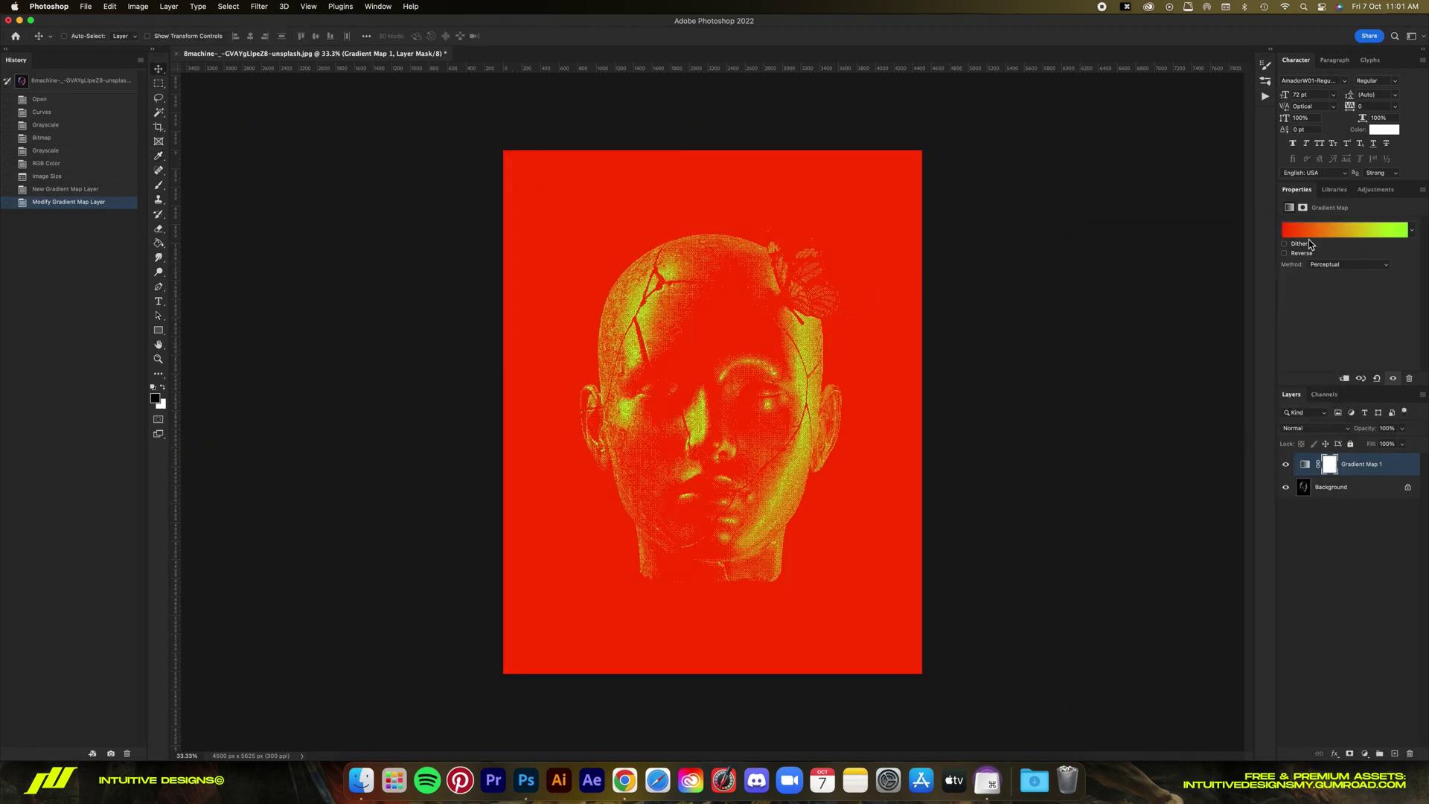
Create a landscape A4 document (3508 × 2480 px, 300 ppi), invert its canvas to black, and pick the Type tool.
click(87, 8)
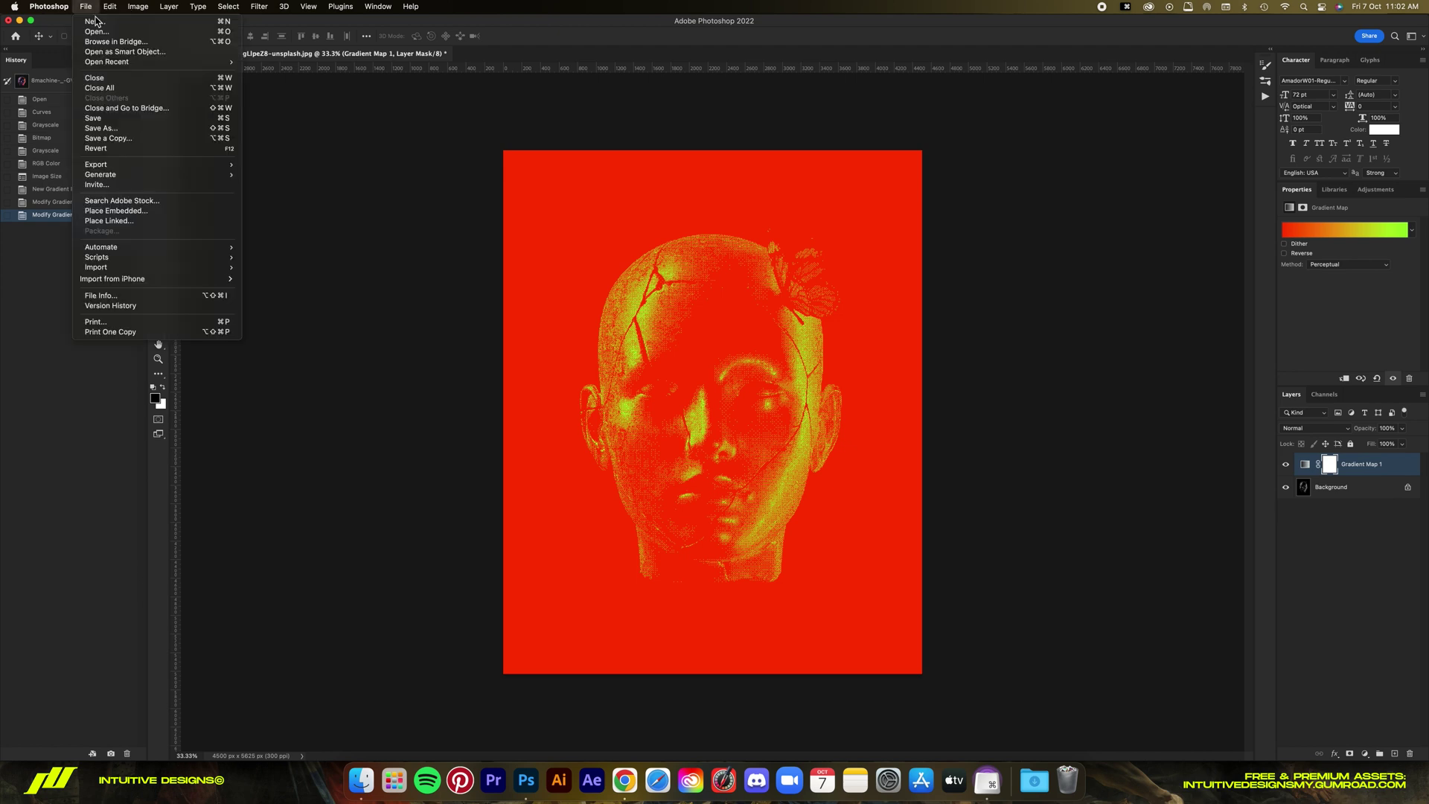
click(95, 26)
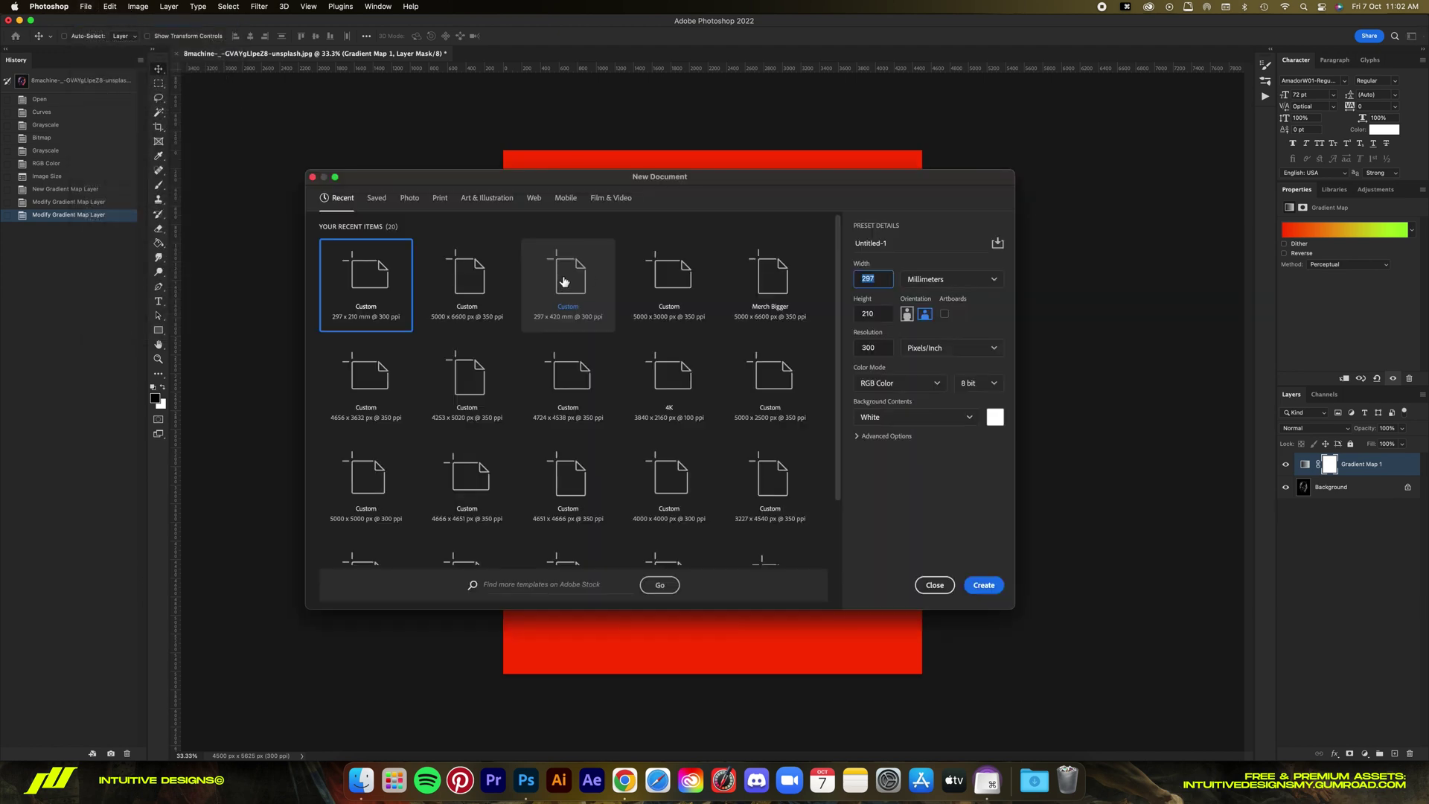
click(440, 199)
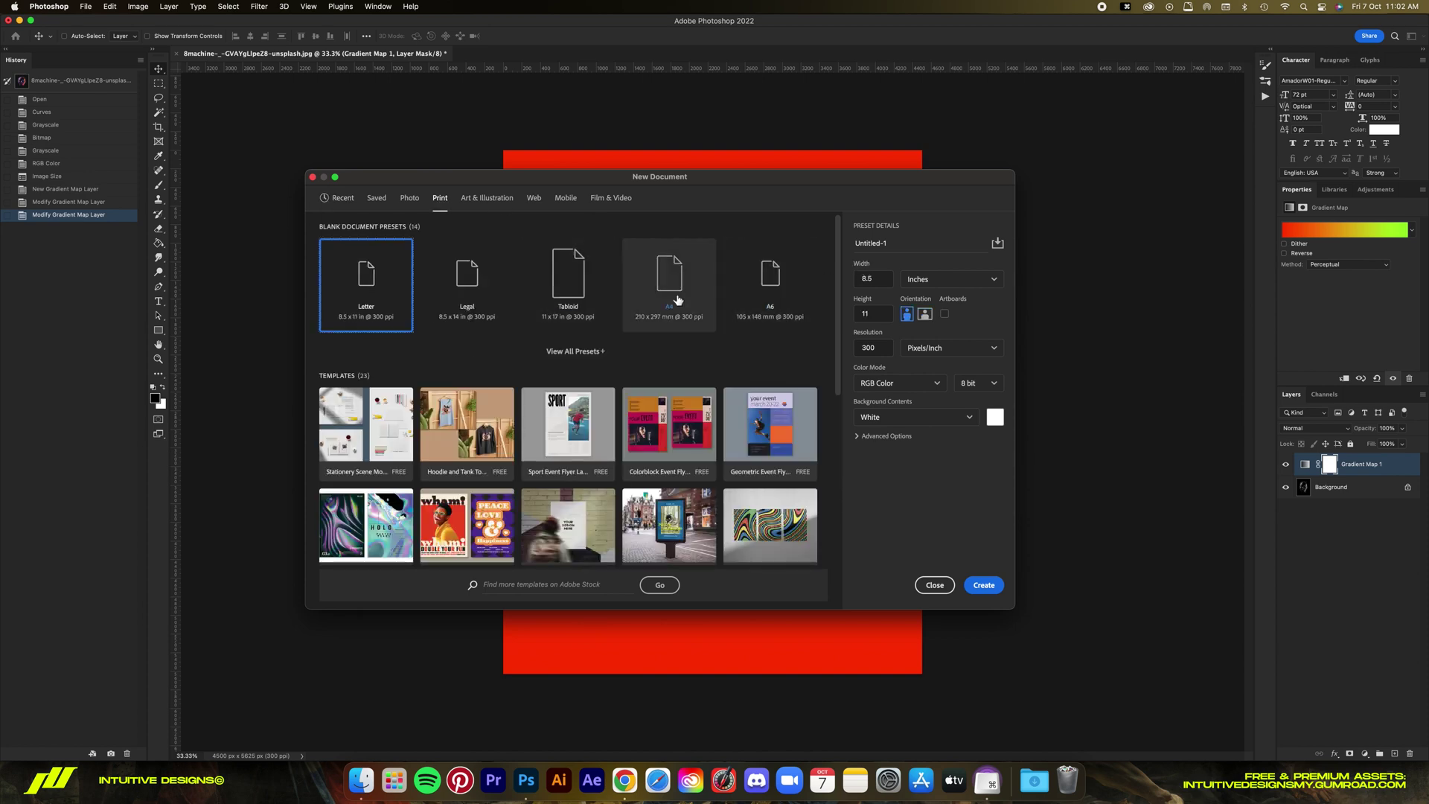
click(670, 274)
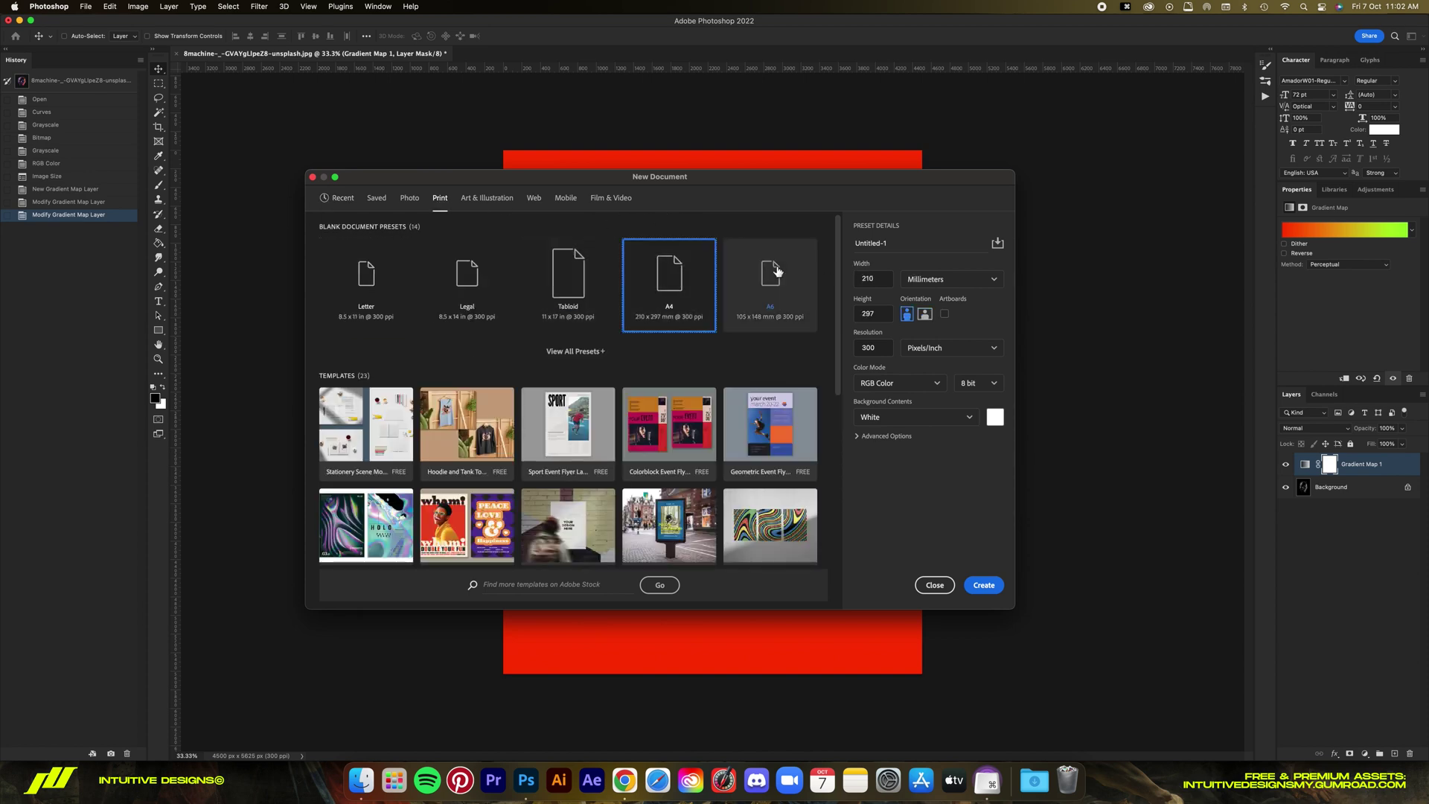
click(925, 315)
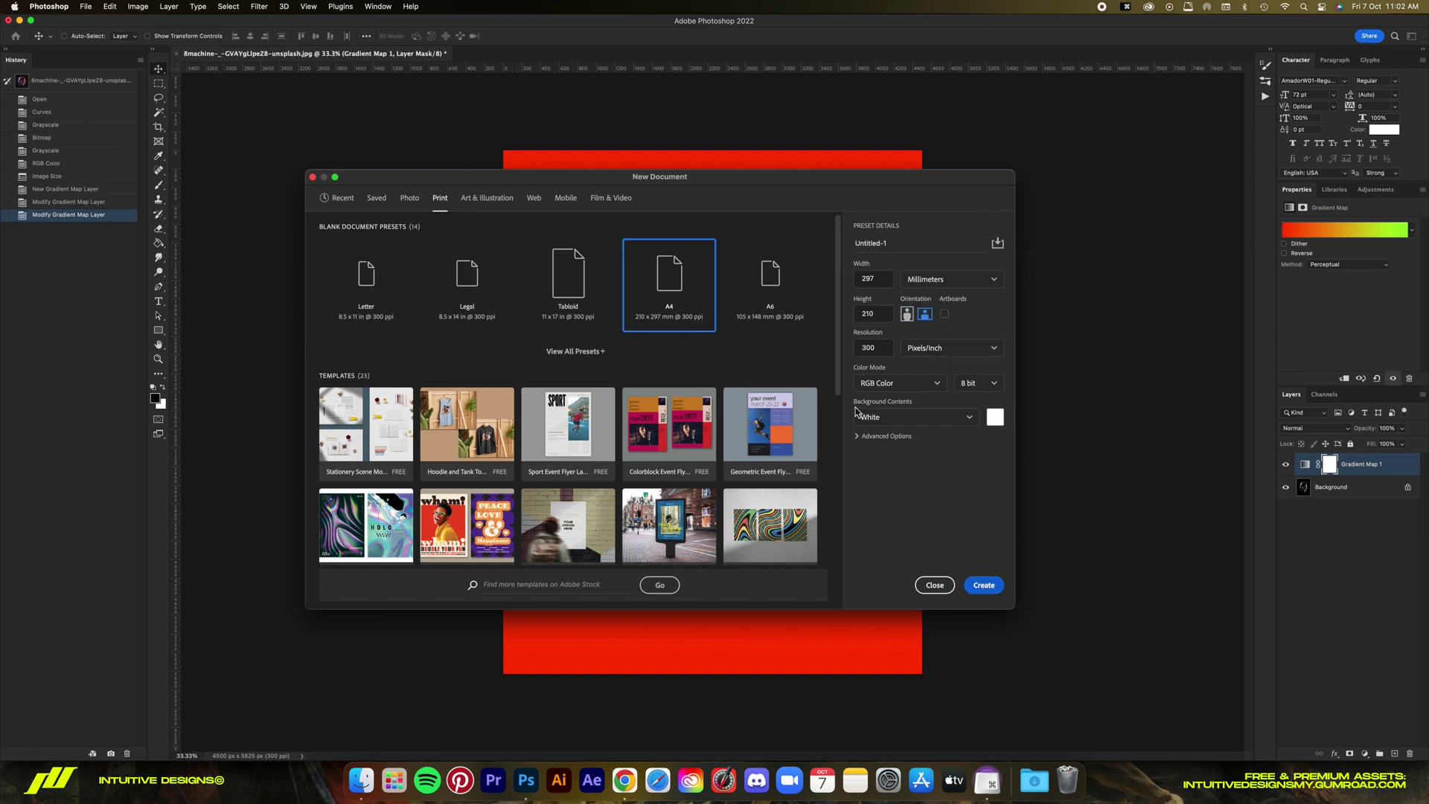
key(Return)
key(d)
key(super+i)
key(t)
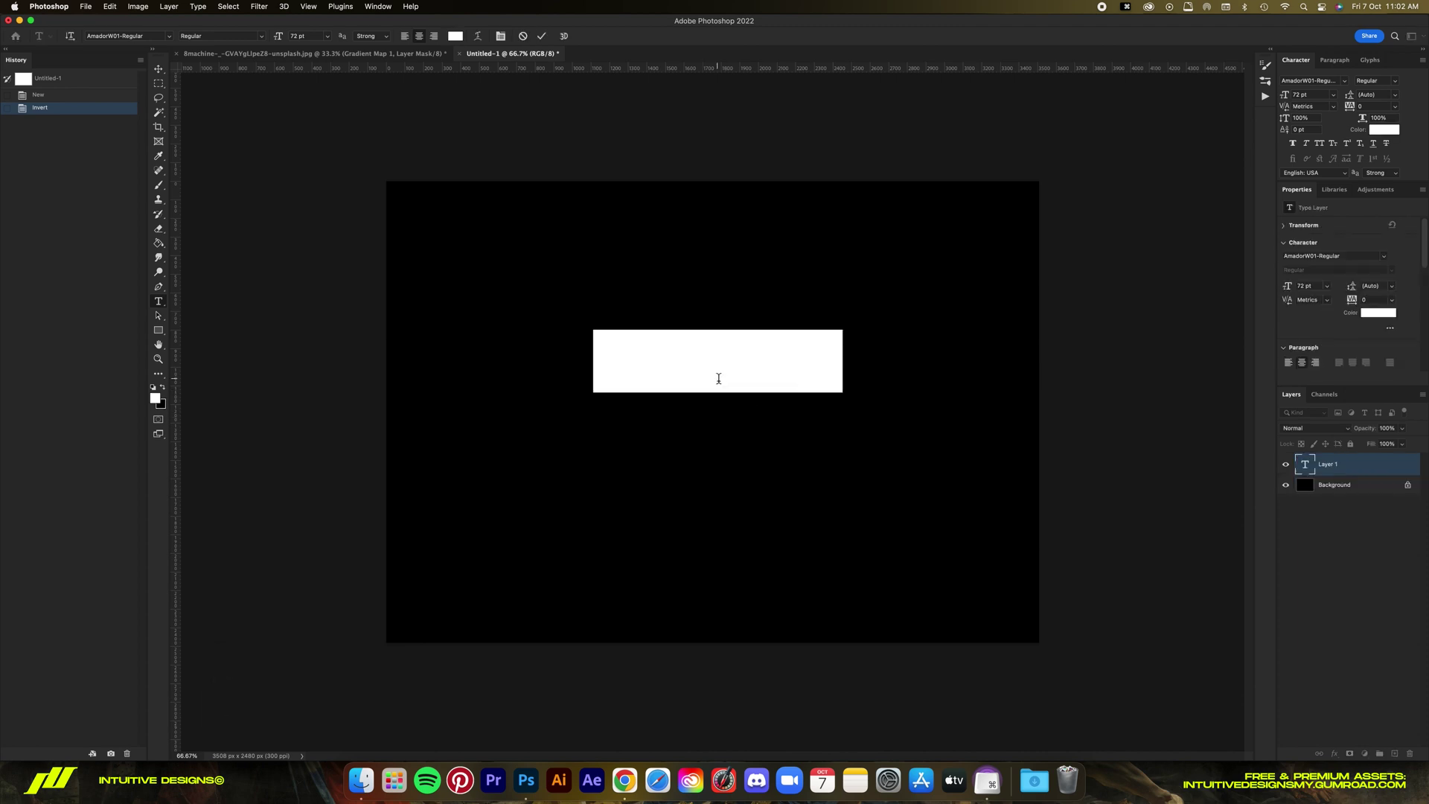
Type 'eden' in the Dirtyline 36Daysoftype 2022 font and centre it on the canvas.
click(717, 378)
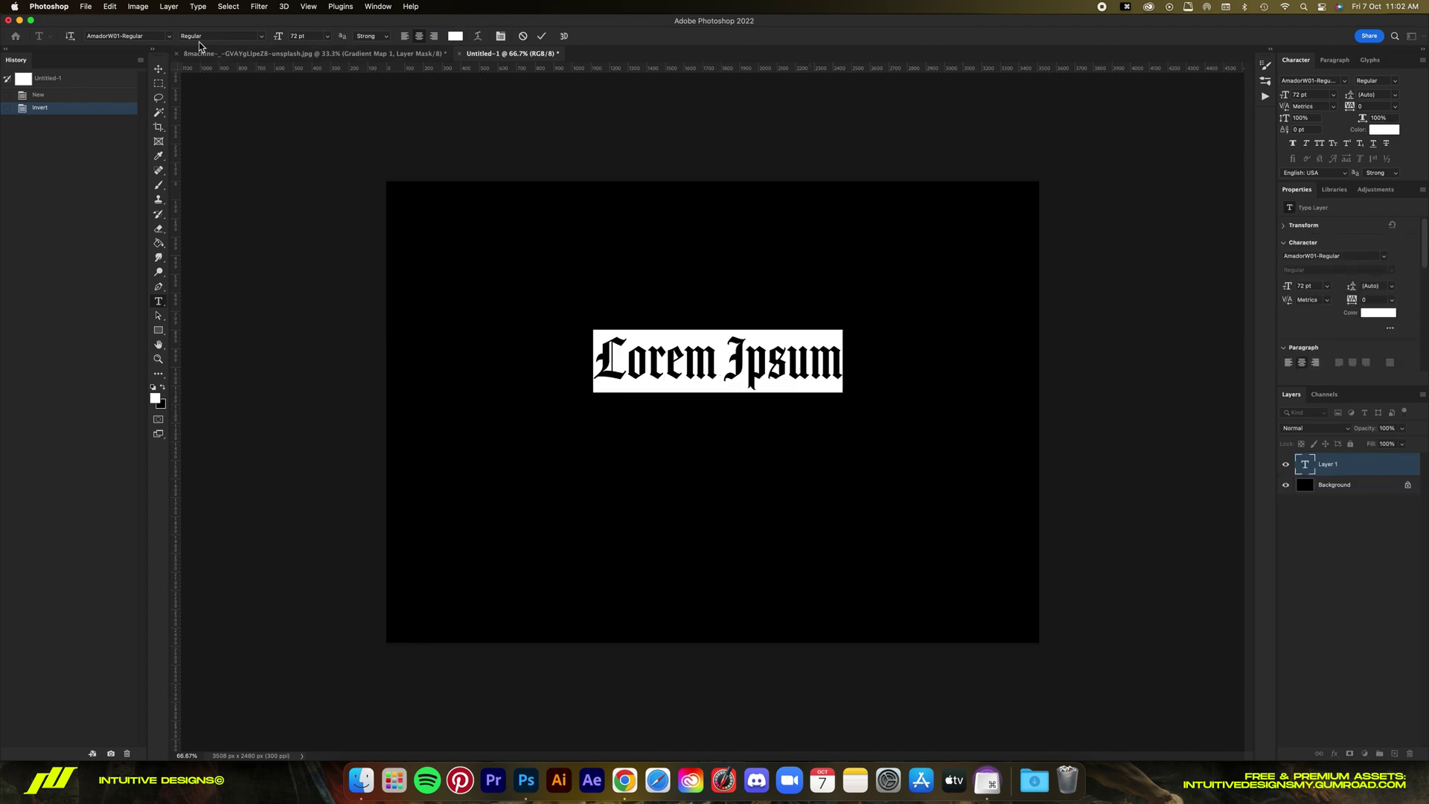
click(170, 36)
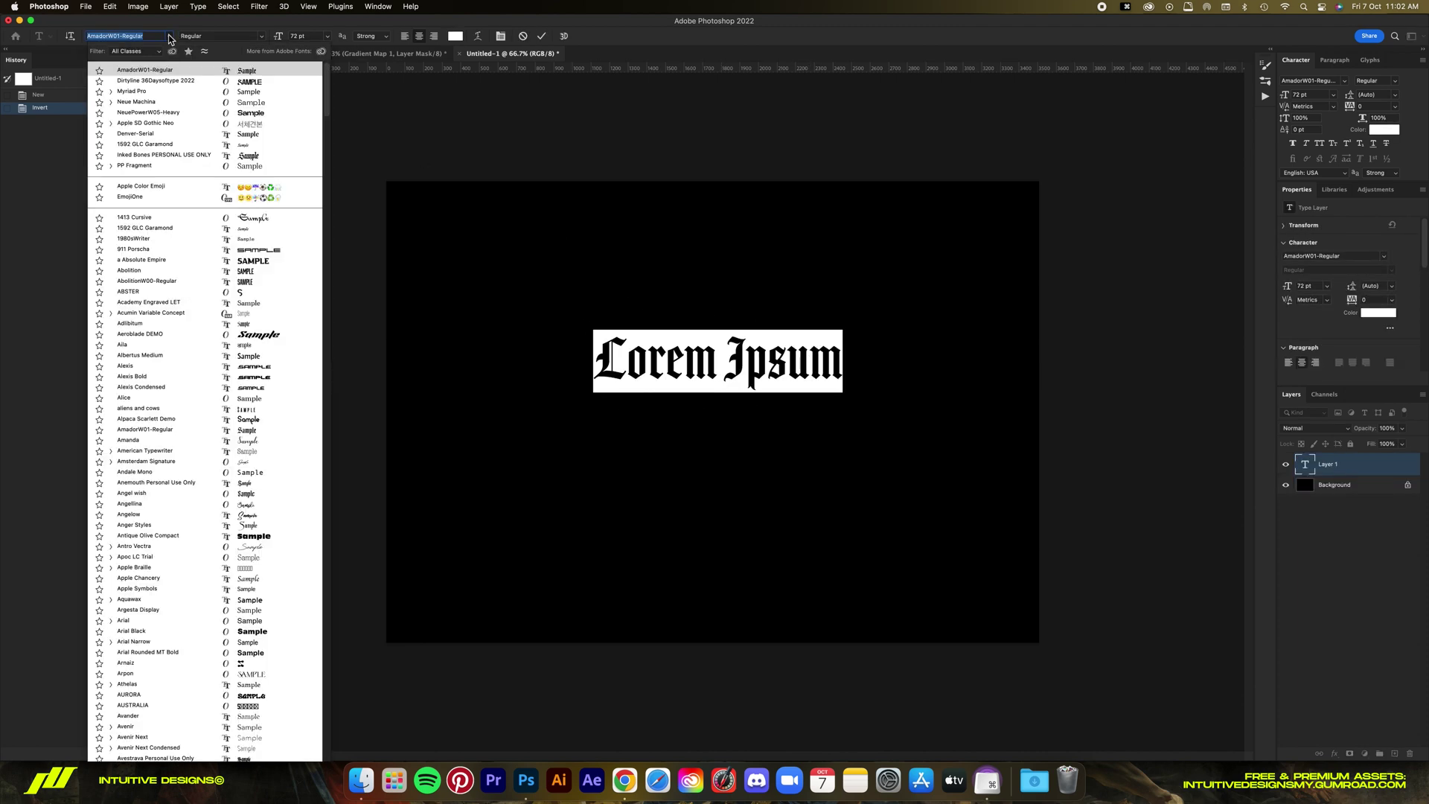
click(256, 82)
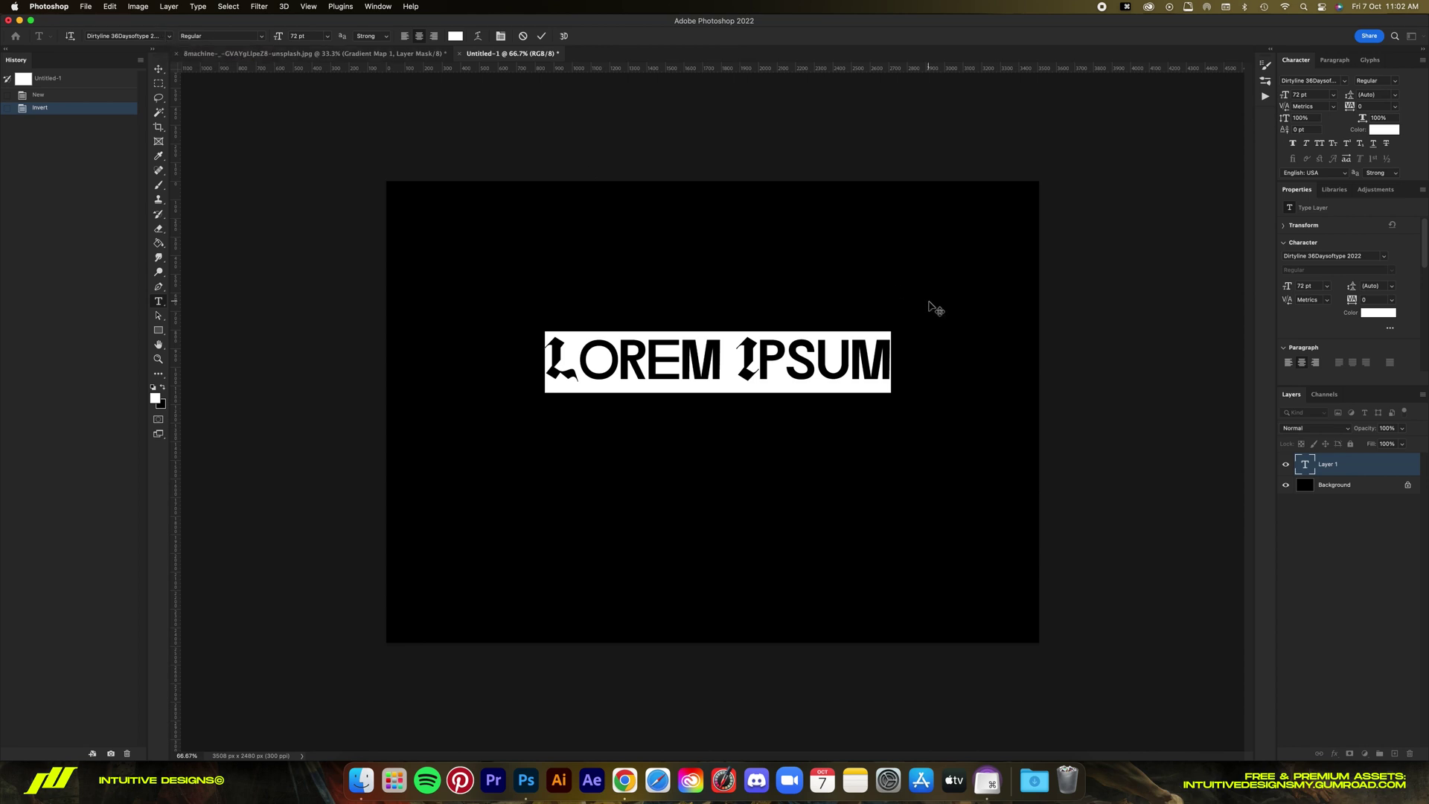
text(eden)
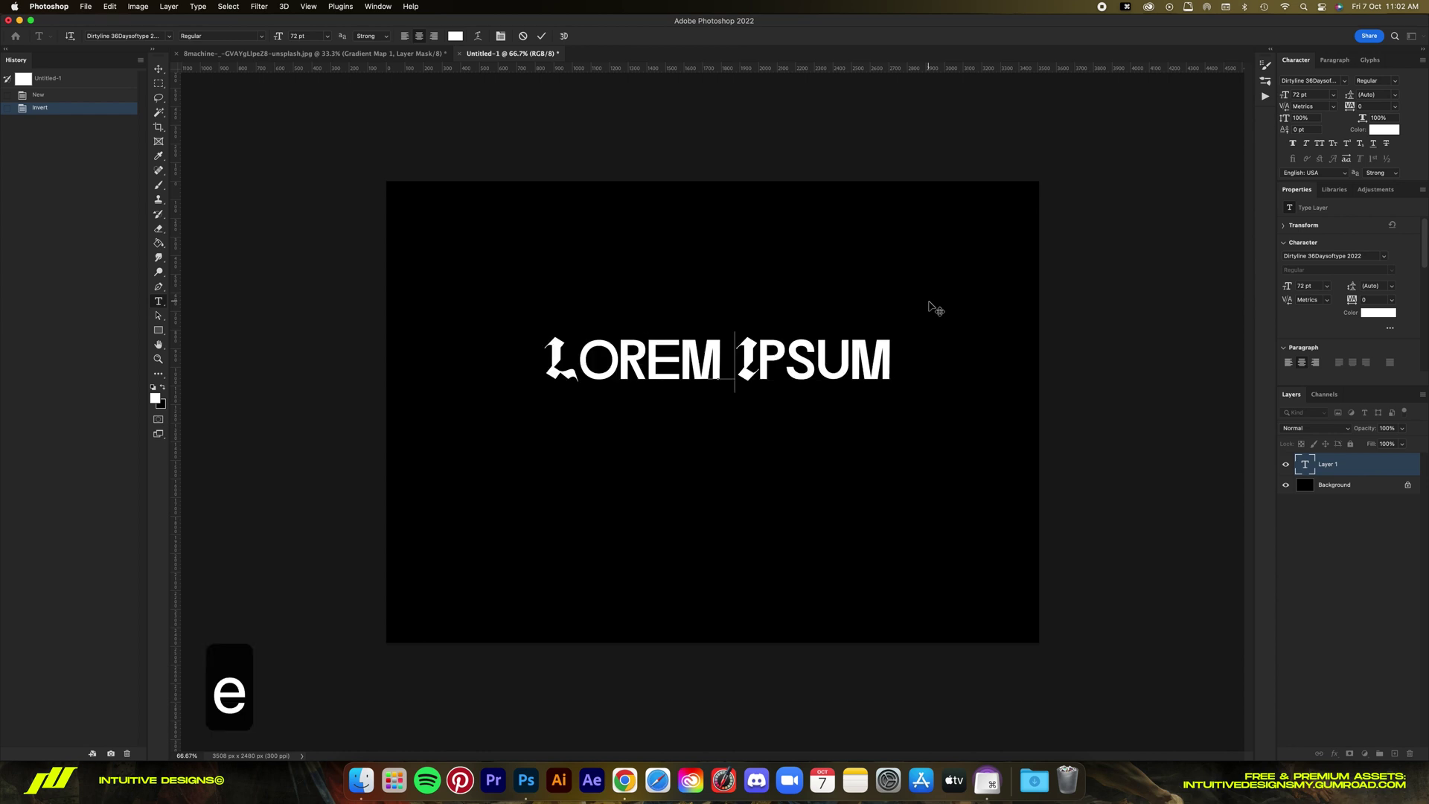
click(542, 36)
key(v)
key(super+a)
key(super+d)
Enlarge EDEN to about 259%, tighten its letter spacing, and re-centre it on the canvas.
key(super+t)
drag(798, 413, 930, 422)
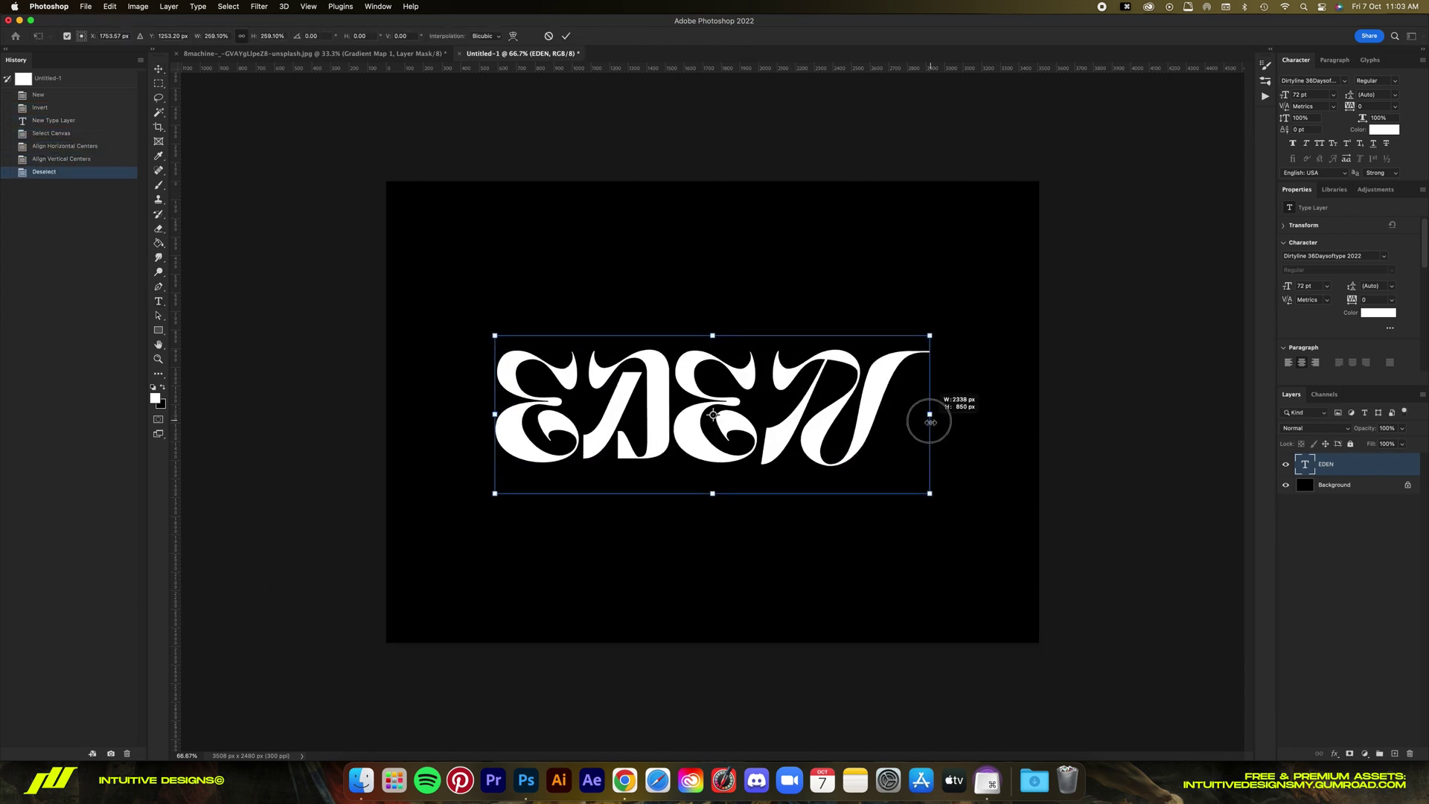
key(Return)
key(t)
key(Return)
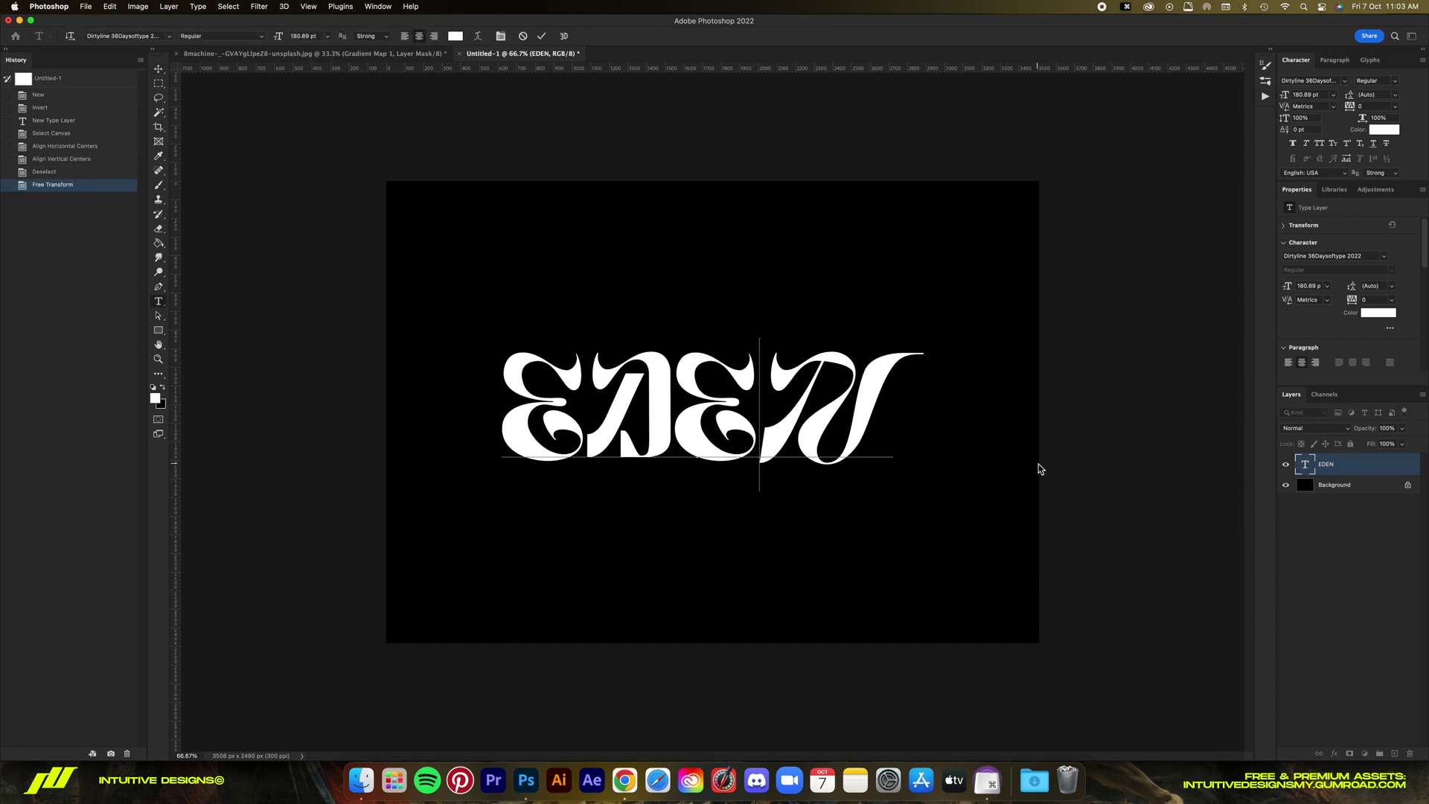
key(alt+Left)
key(alt+Left)
key(Escape)
key(v)
key(super+a)
key(super+d)
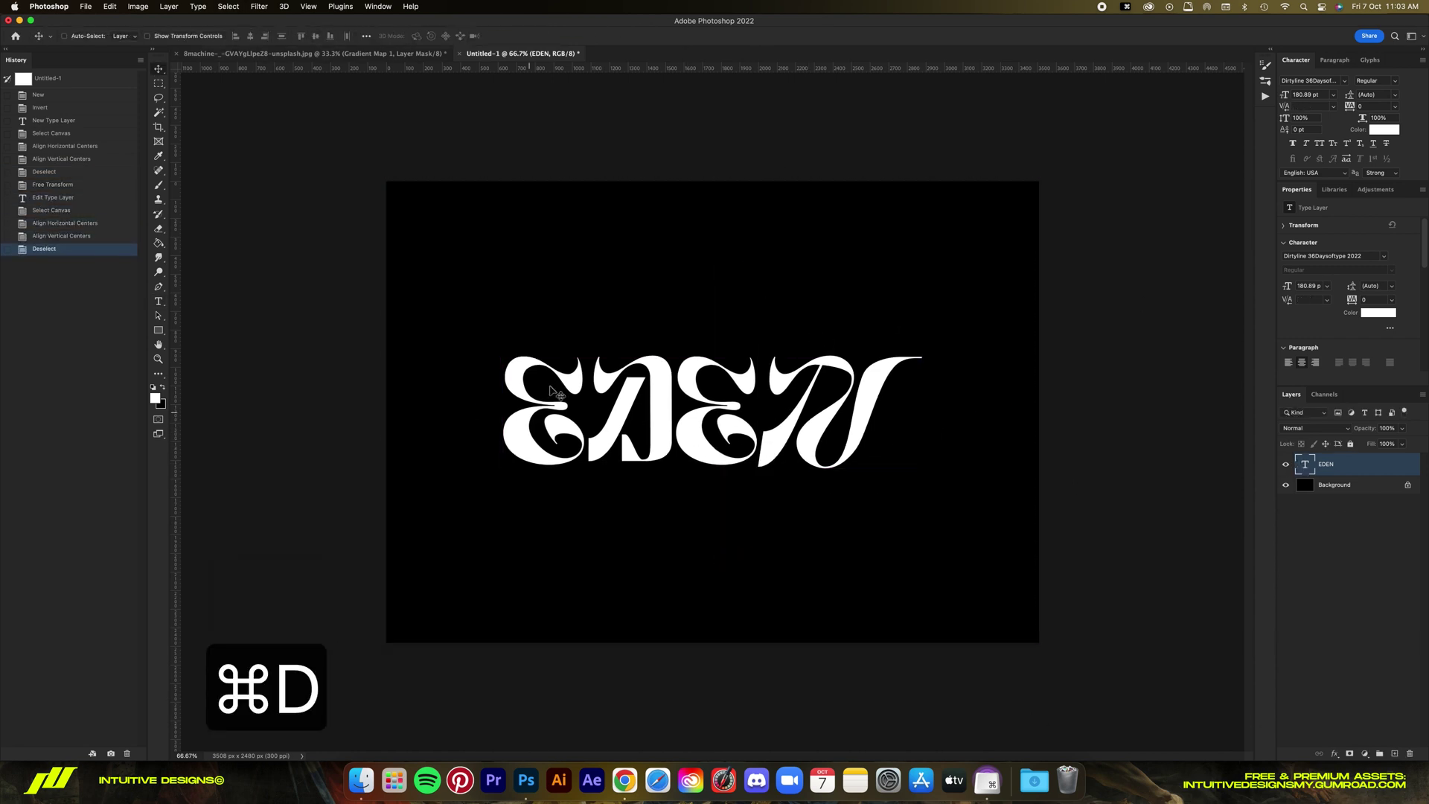
Add a Basics 'Black, White' gradient overlay to the EDEN text.
click(1335, 753)
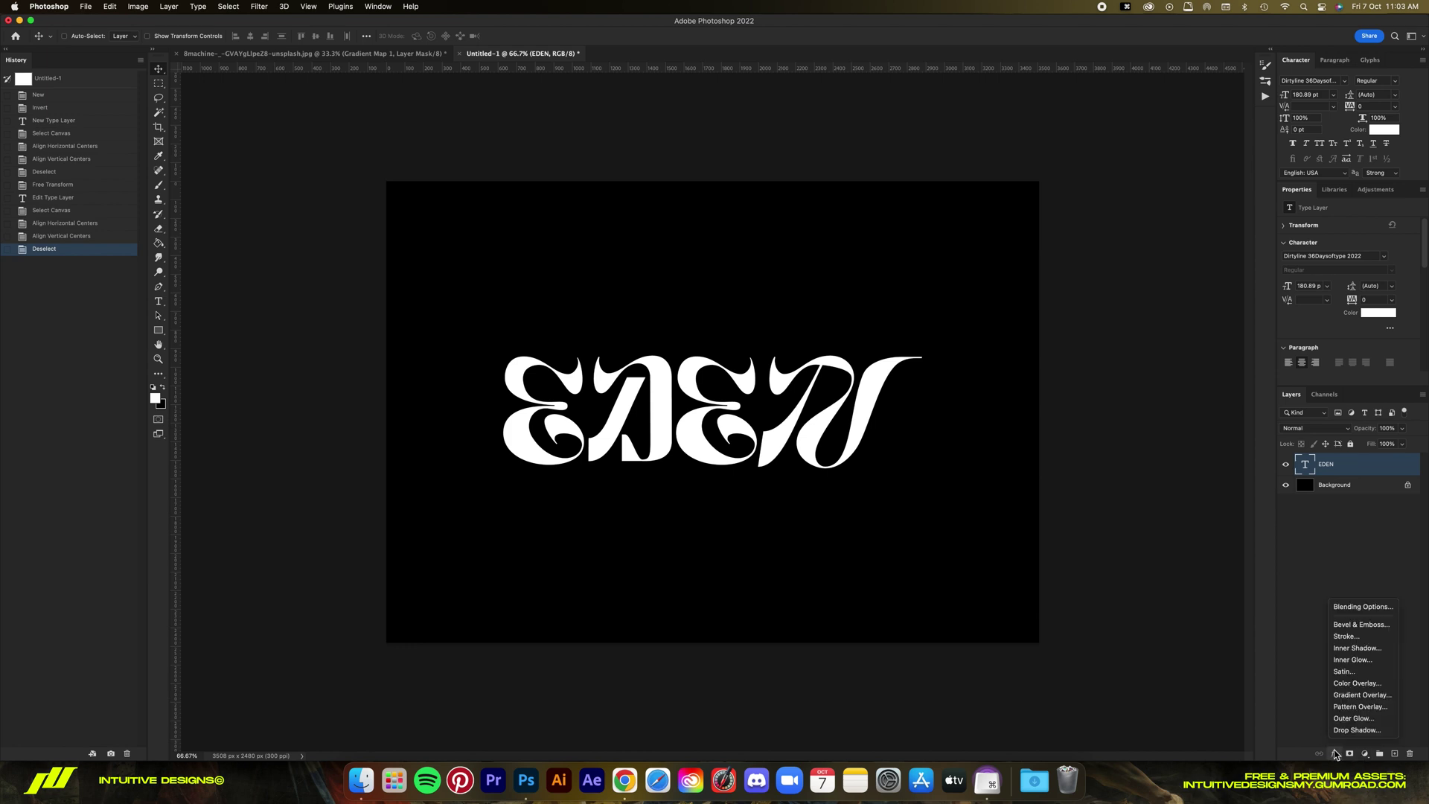
click(1381, 697)
click(1148, 320)
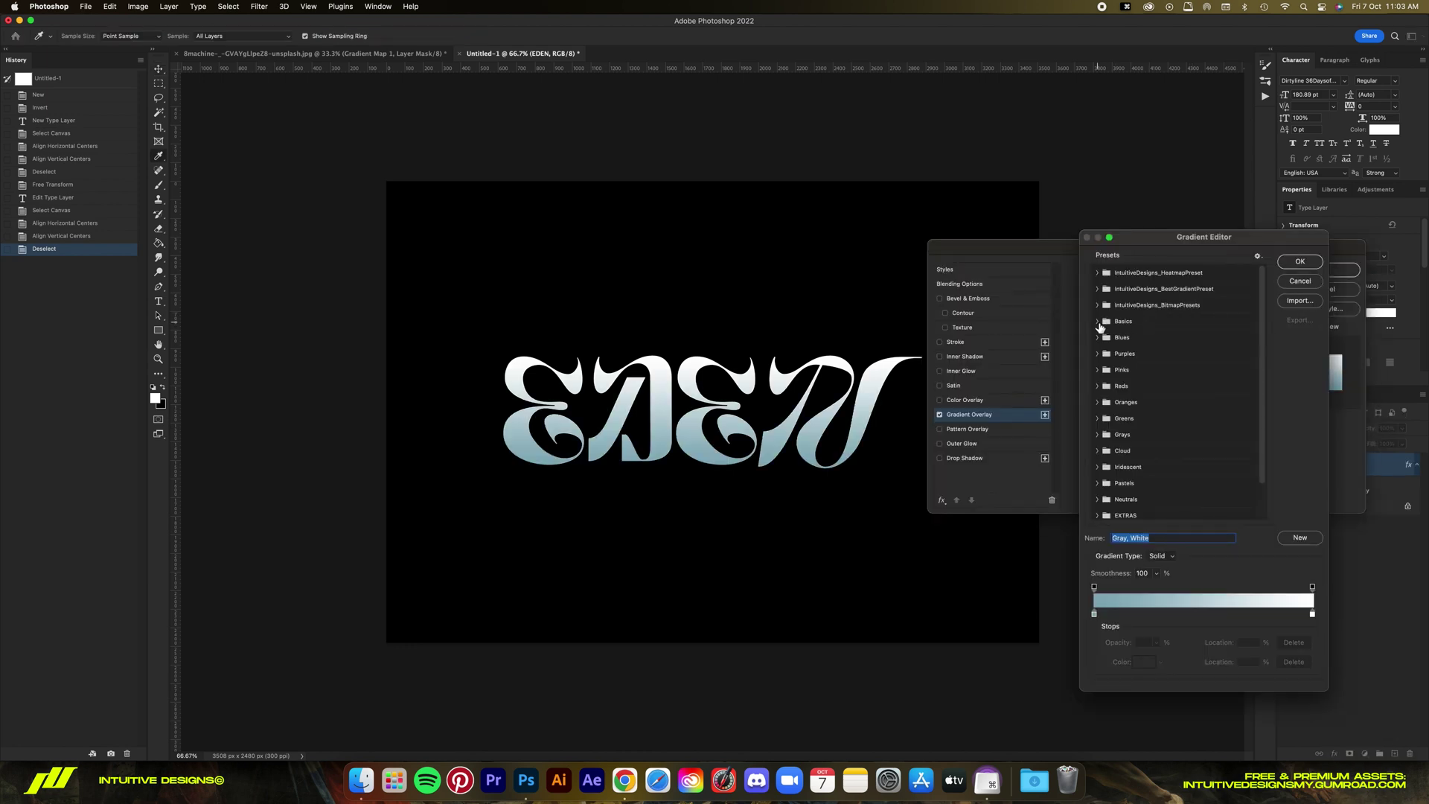
click(1097, 322)
click(1150, 339)
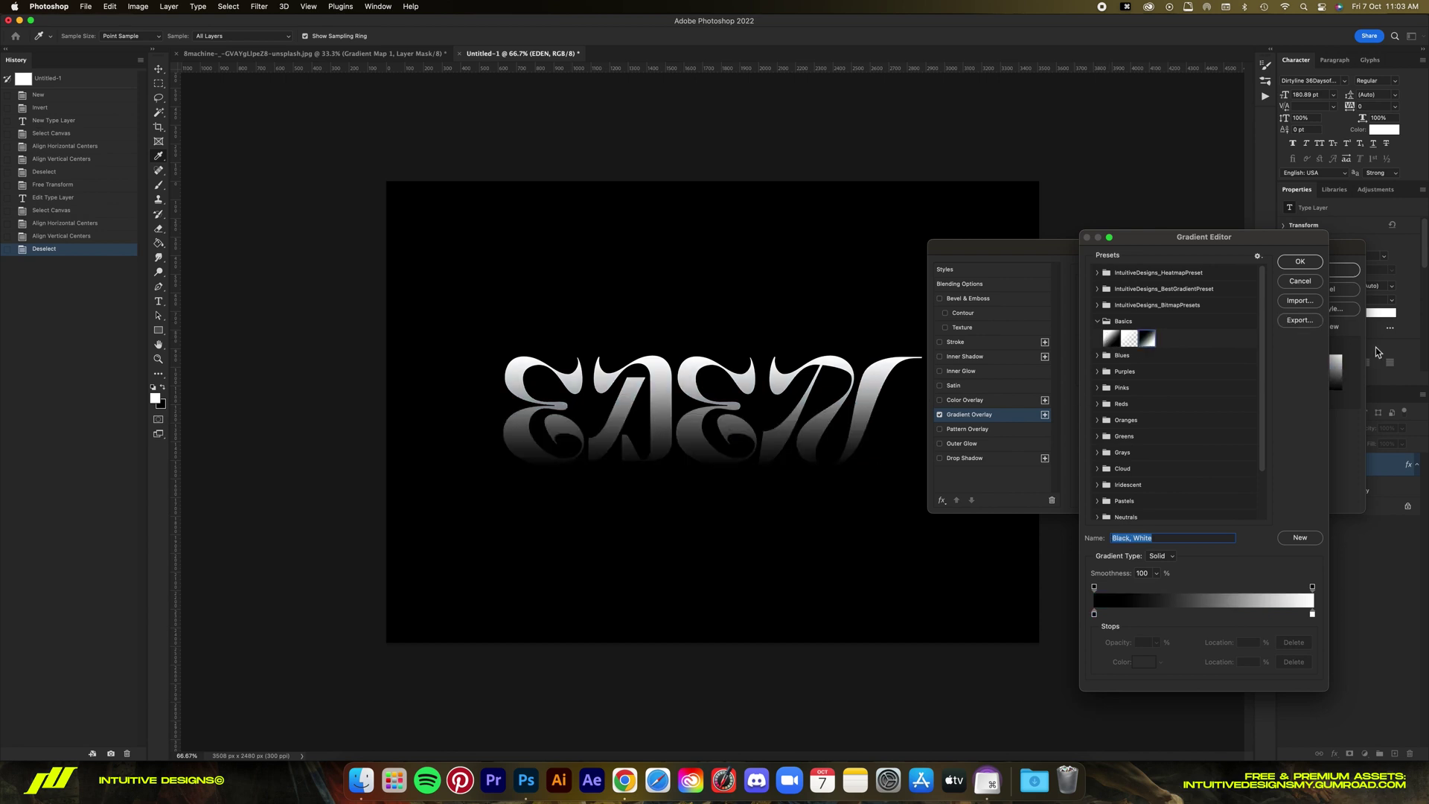
click(1314, 261)
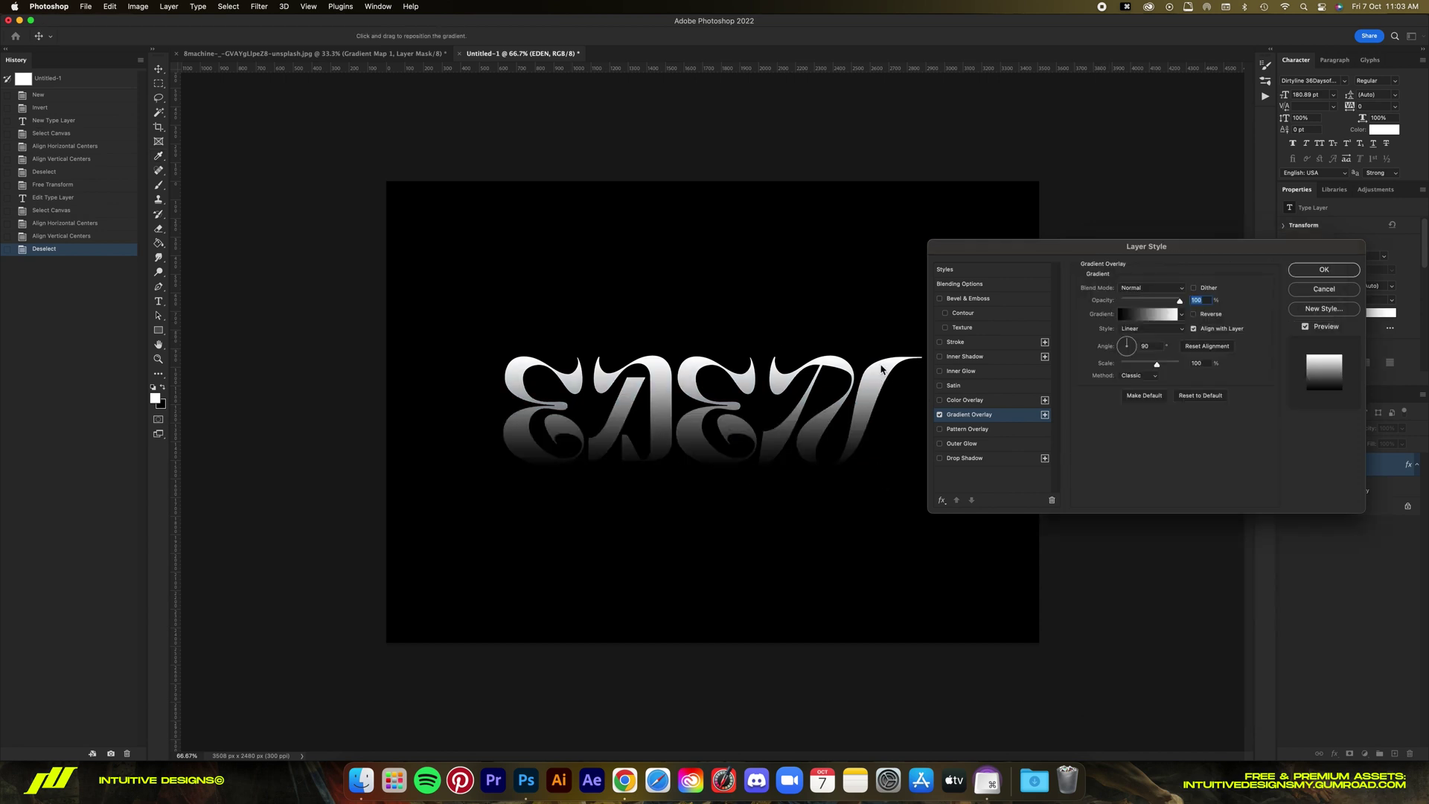
Add an outside white stroke and an outer glow with opacity 50 and spread 15.
click(940, 343)
click(960, 342)
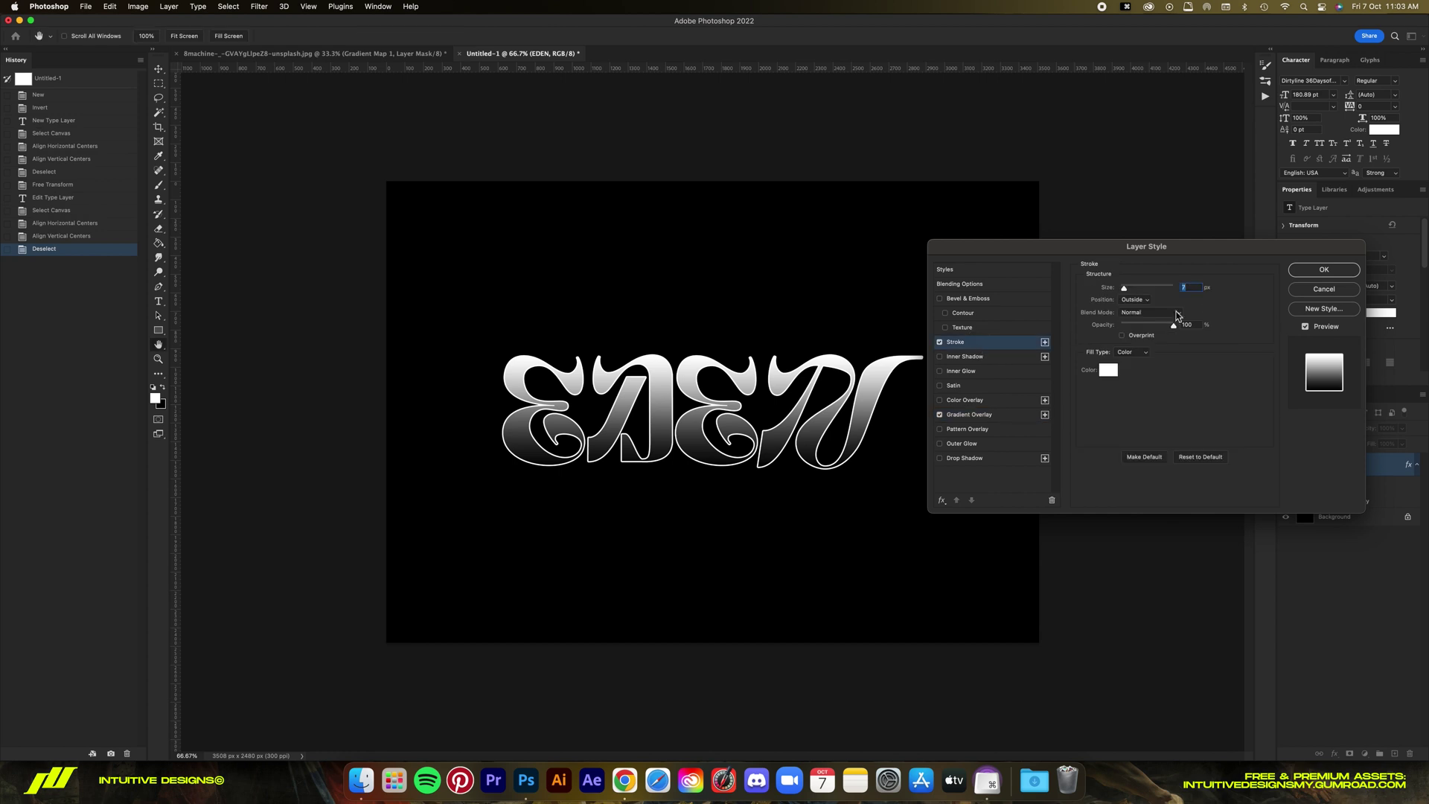
click(1138, 301)
click(1144, 302)
click(982, 447)
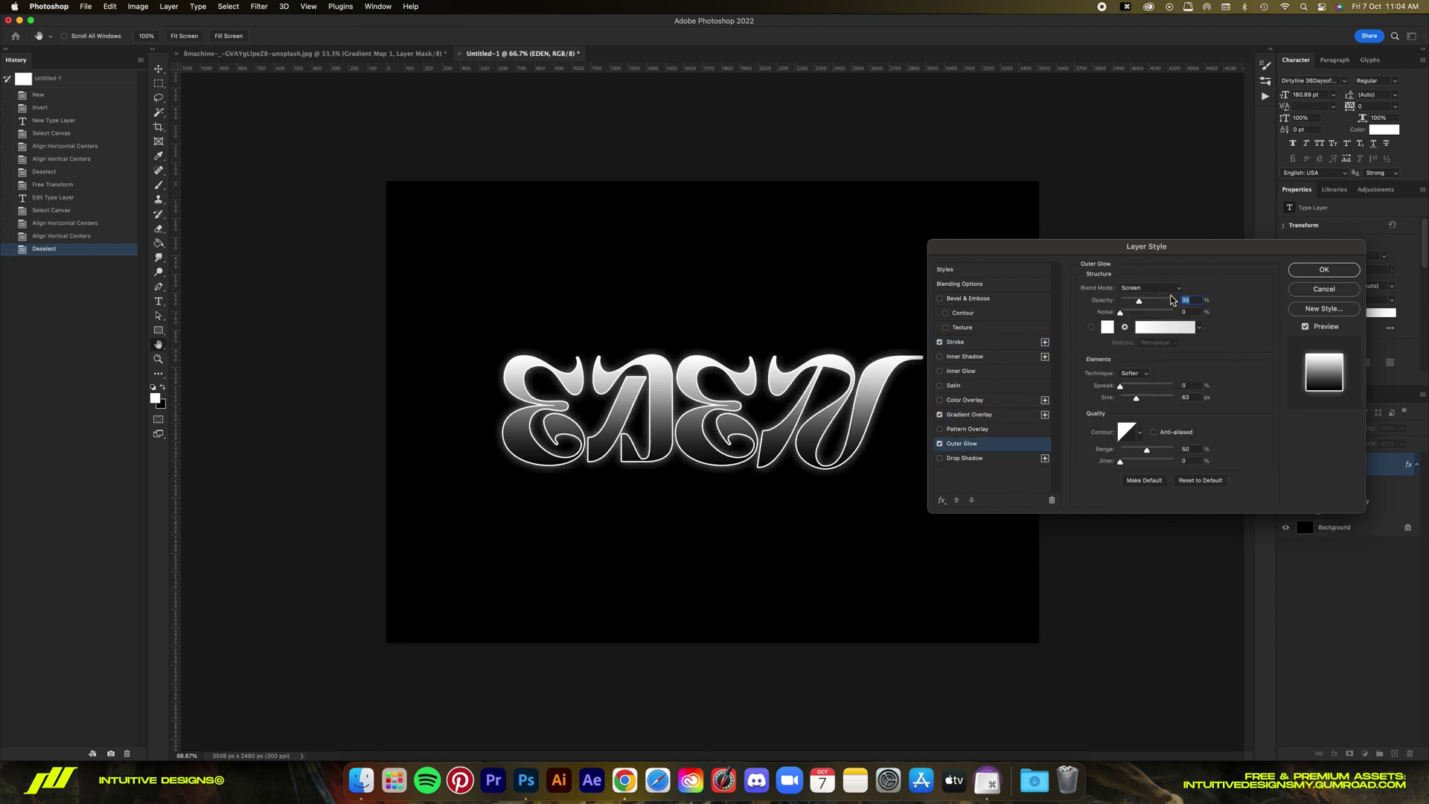
text(50)
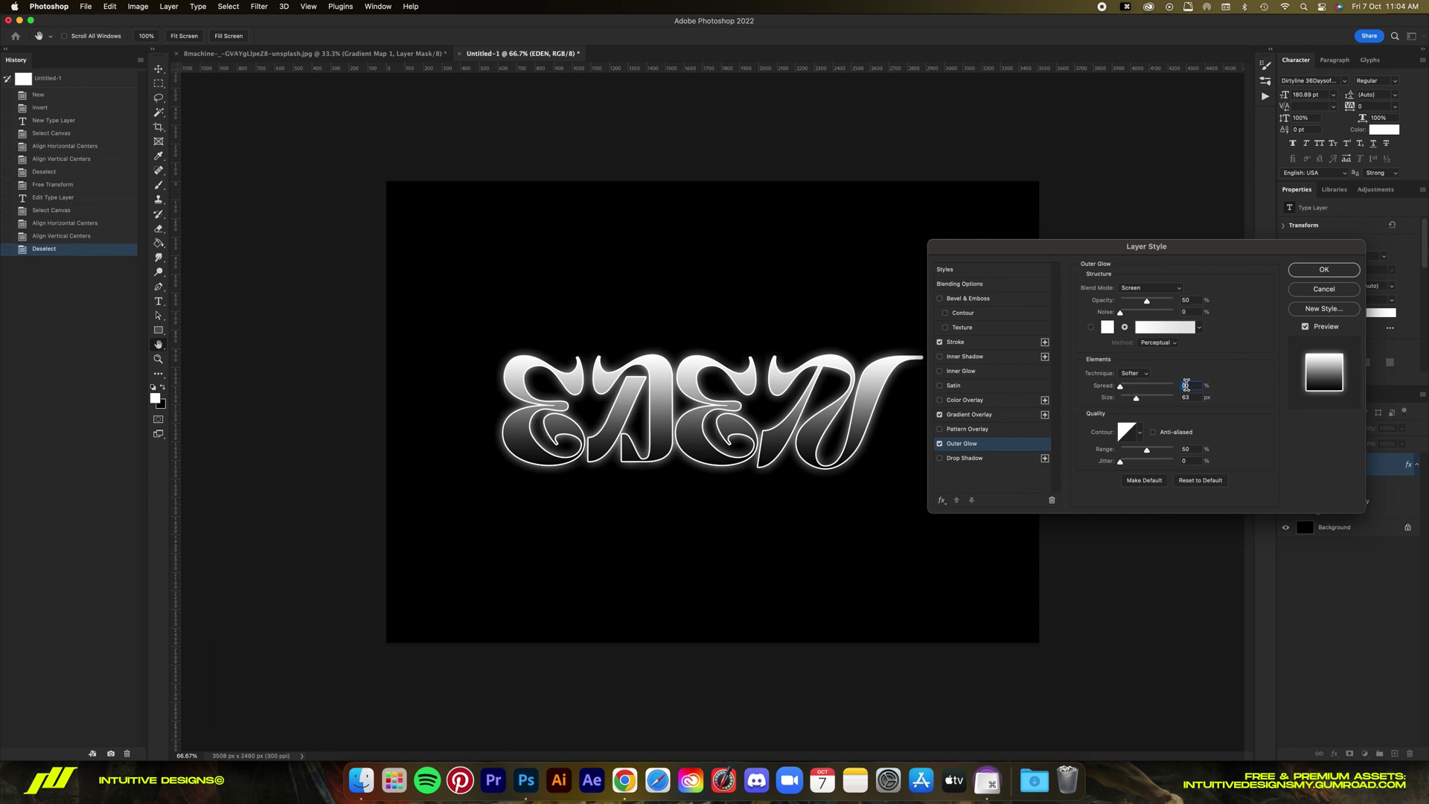
text(15)
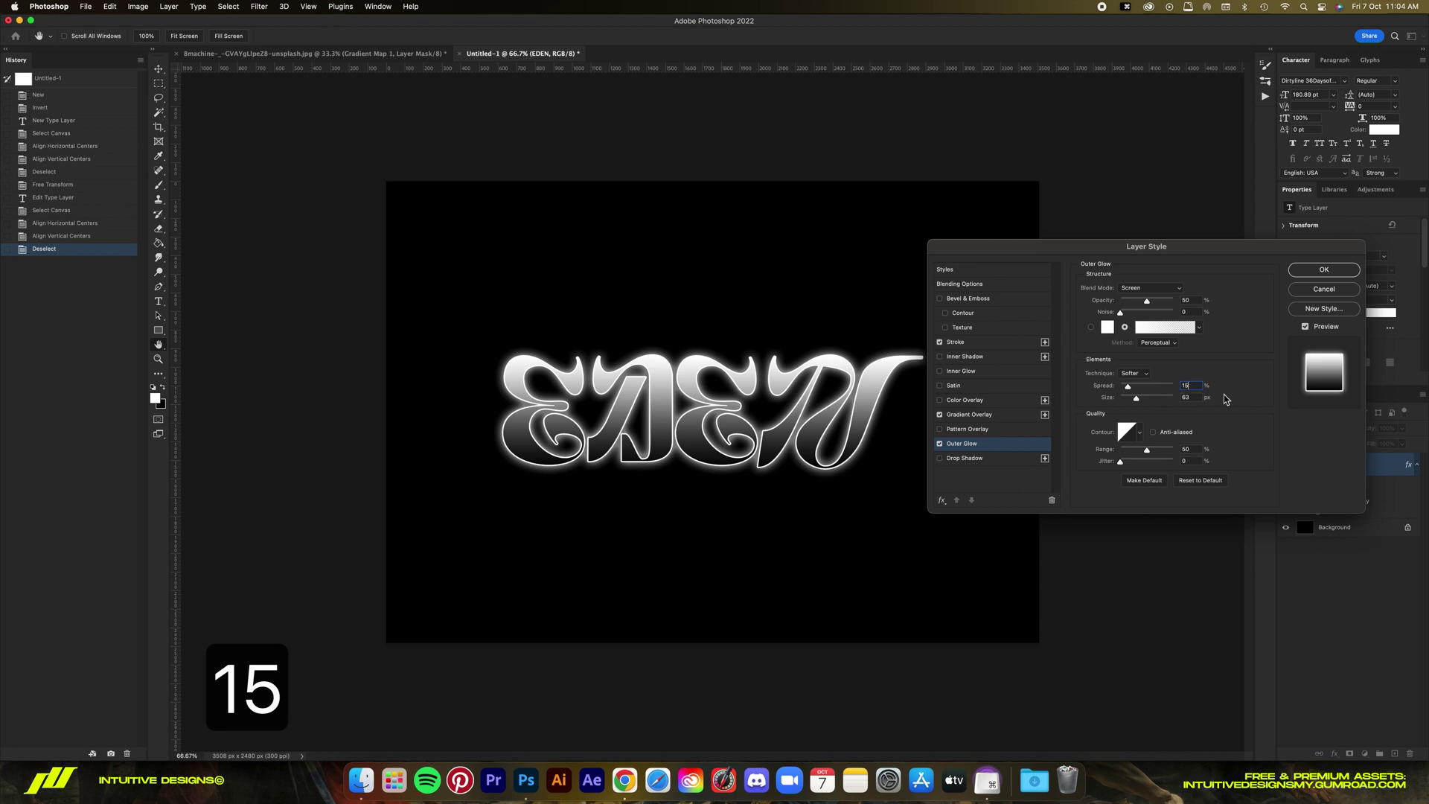
Apply the layer effects and convert the EDEN image to Grayscale, flattening the layers.
click(1323, 270)
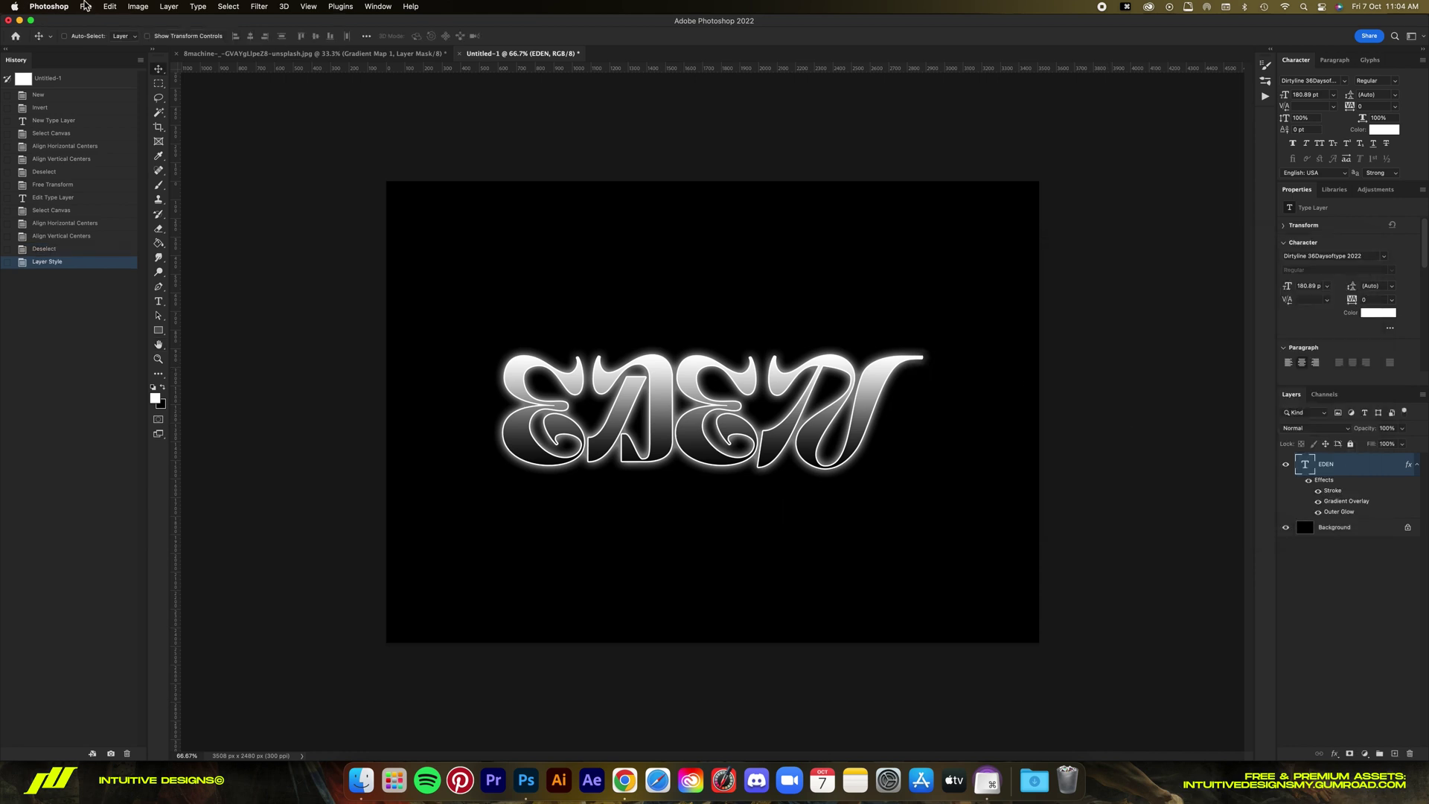
click(138, 7)
mouse_move(171, 20)
click(298, 34)
click(708, 268)
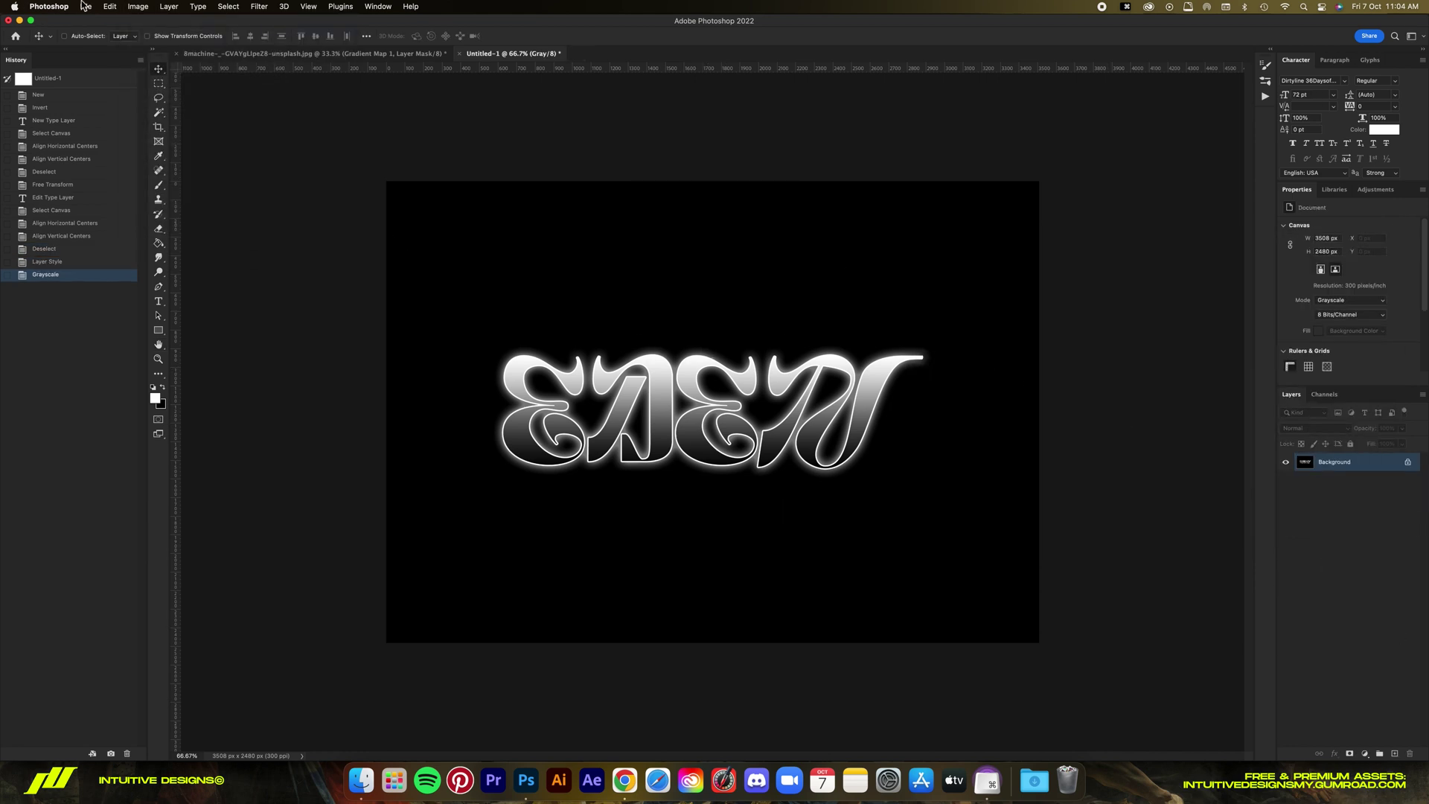
Try a halftone Bitmap conversion, then revert to the grayscale version.
click(138, 7)
click(297, 21)
click(1162, 386)
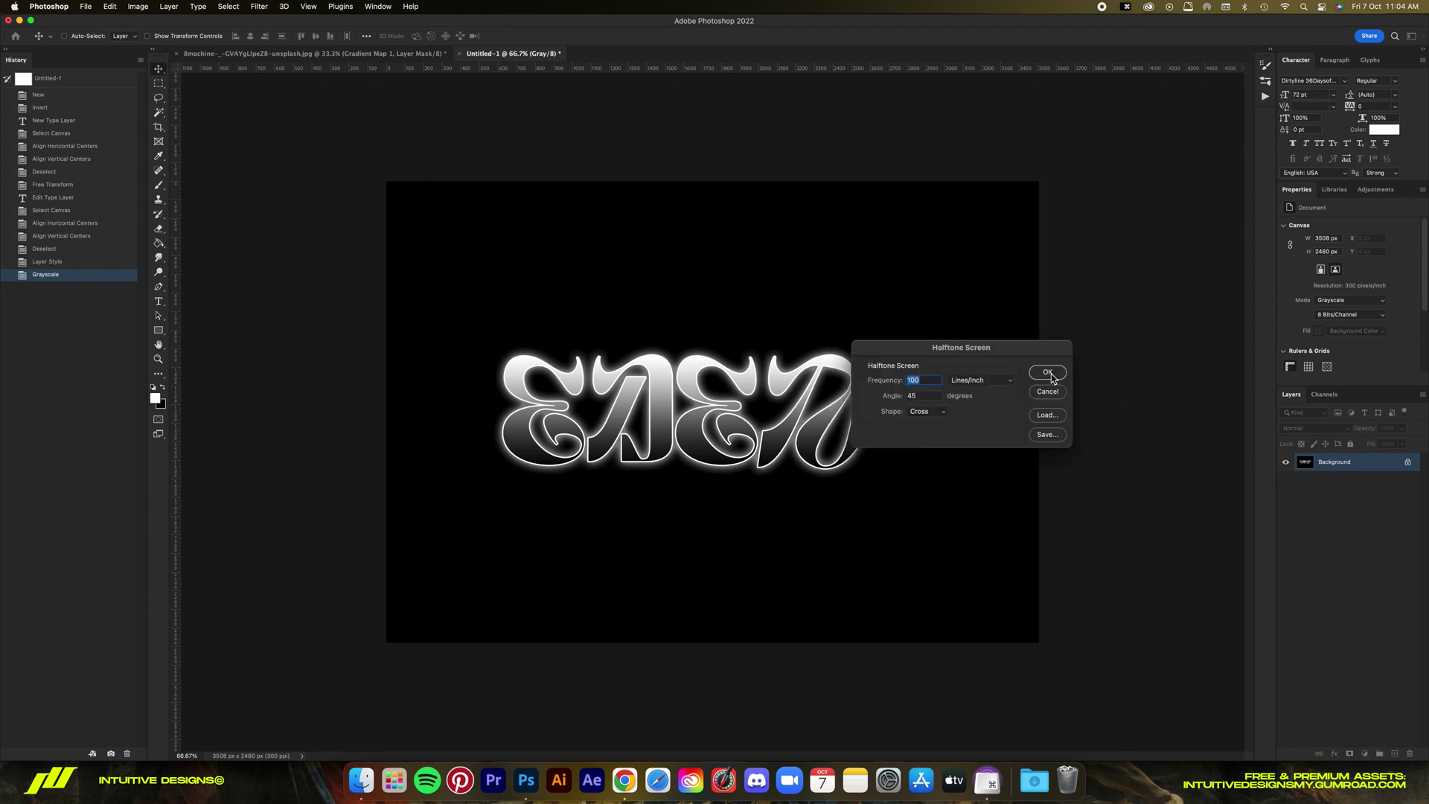
click(1047, 372)
key(super+0)
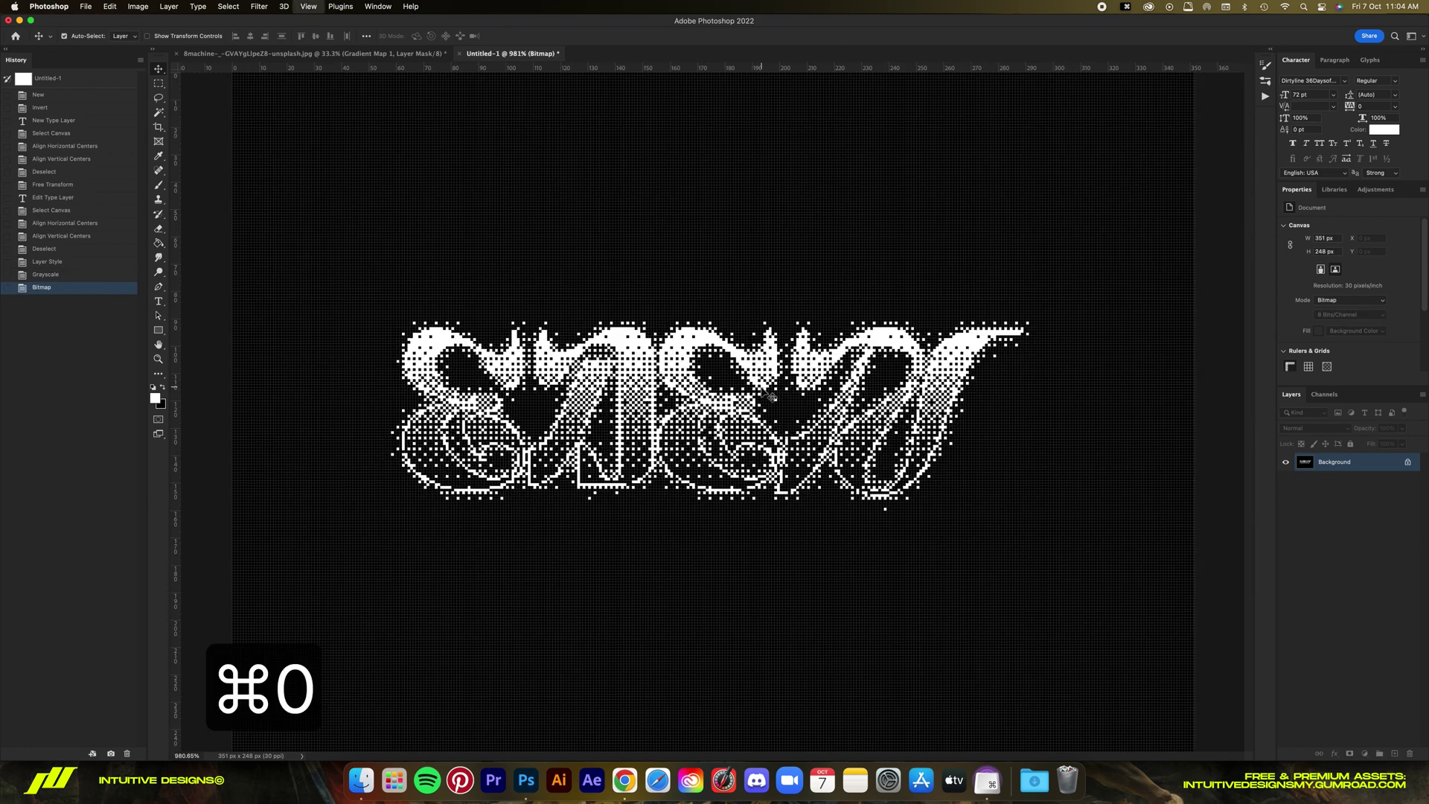
key(super+minus)
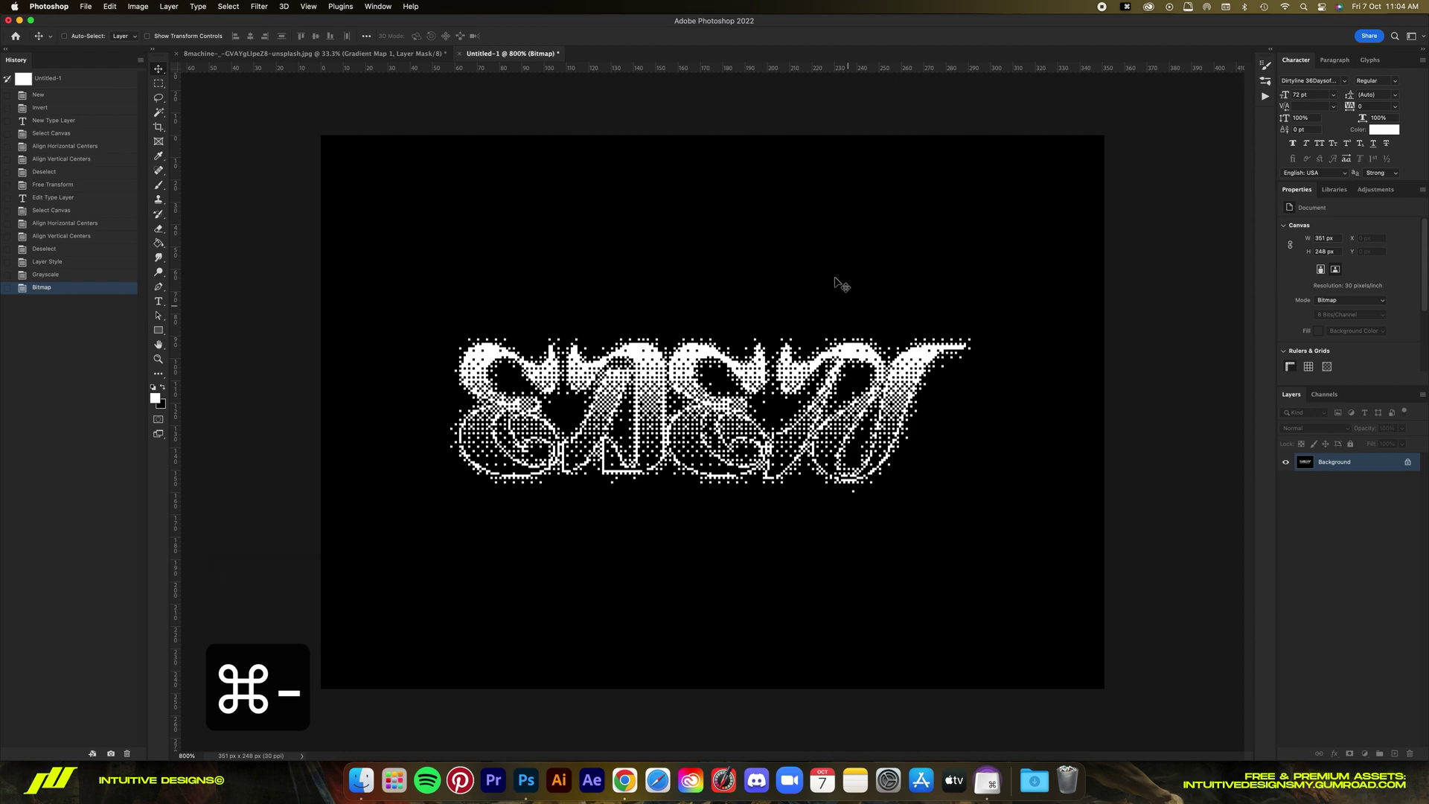
click(44, 275)
key(super+0)
key(super+minus)
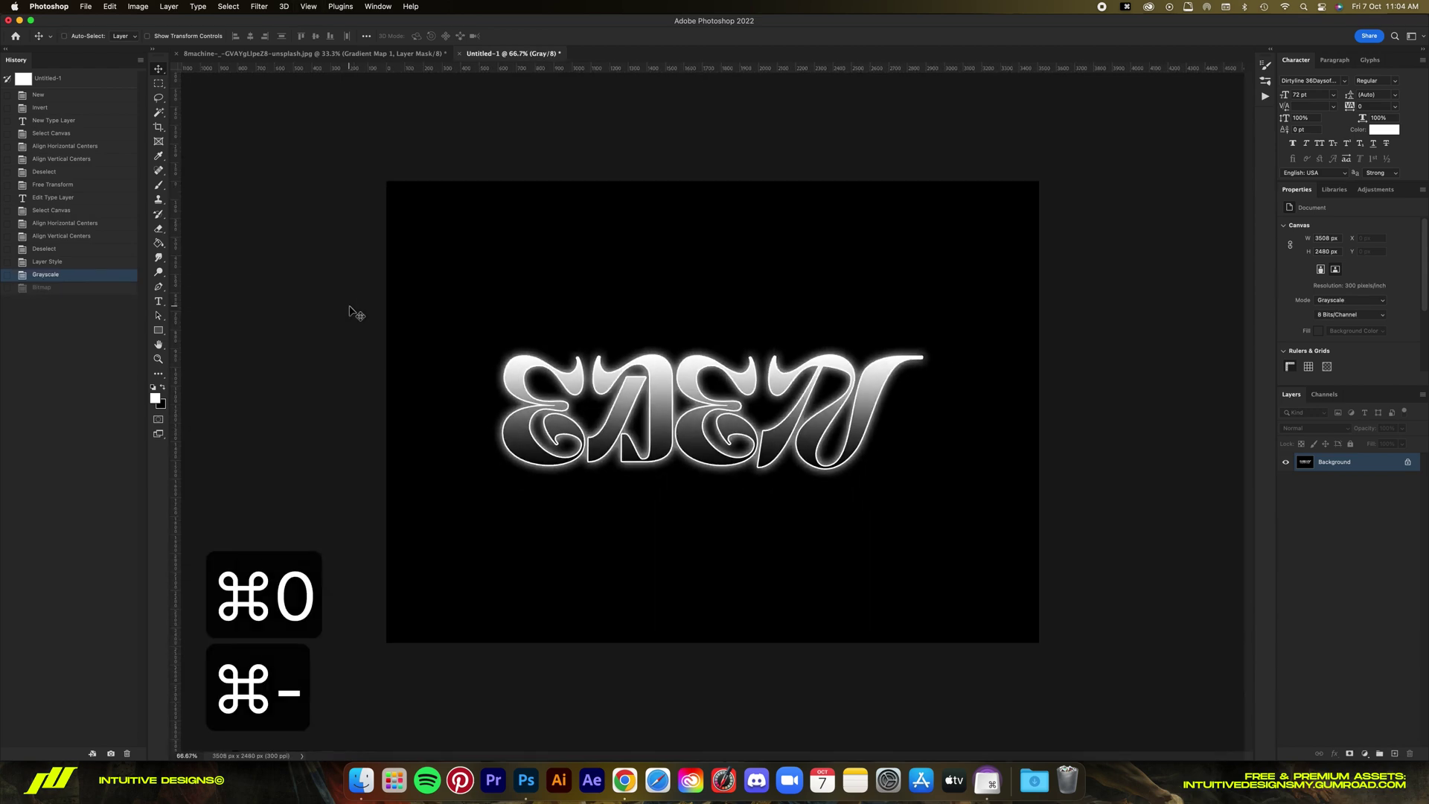
Convert the image to Bitmap with output 50 pixels/inch using Halftone Screen.
click(138, 6)
mouse_move(149, 20)
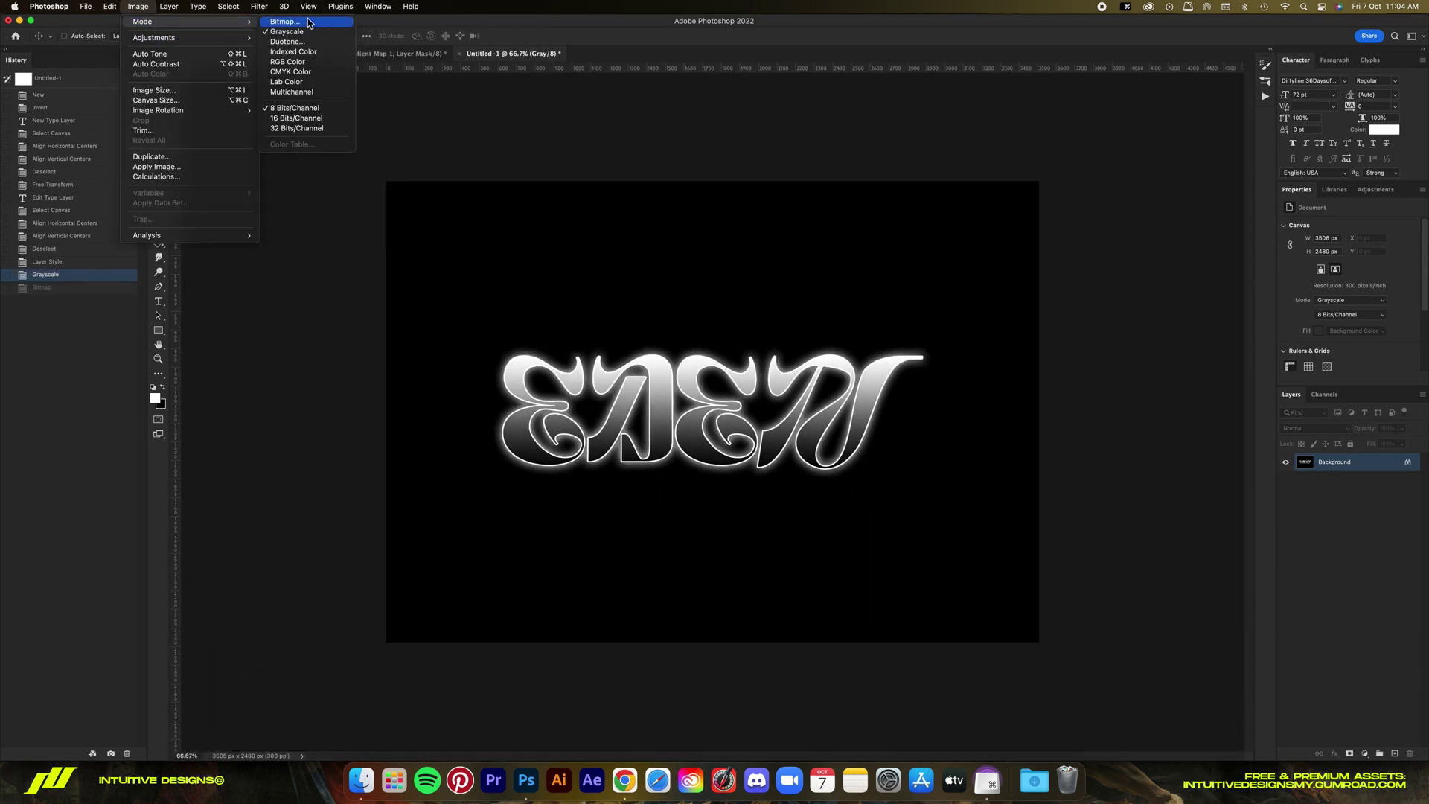
click(283, 20)
text(50)
click(1156, 384)
click(1072, 378)
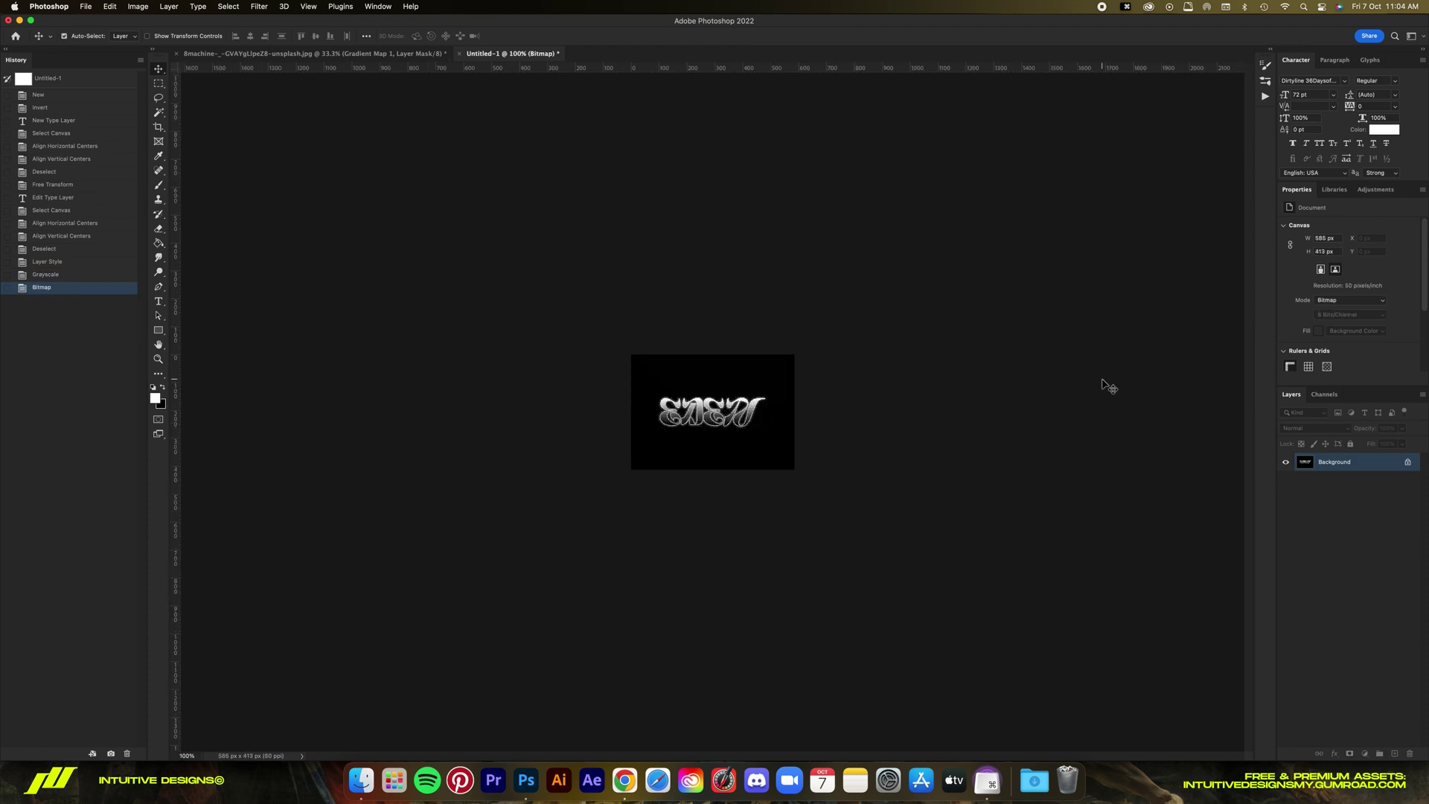
key(super+0)
key(super+minus)
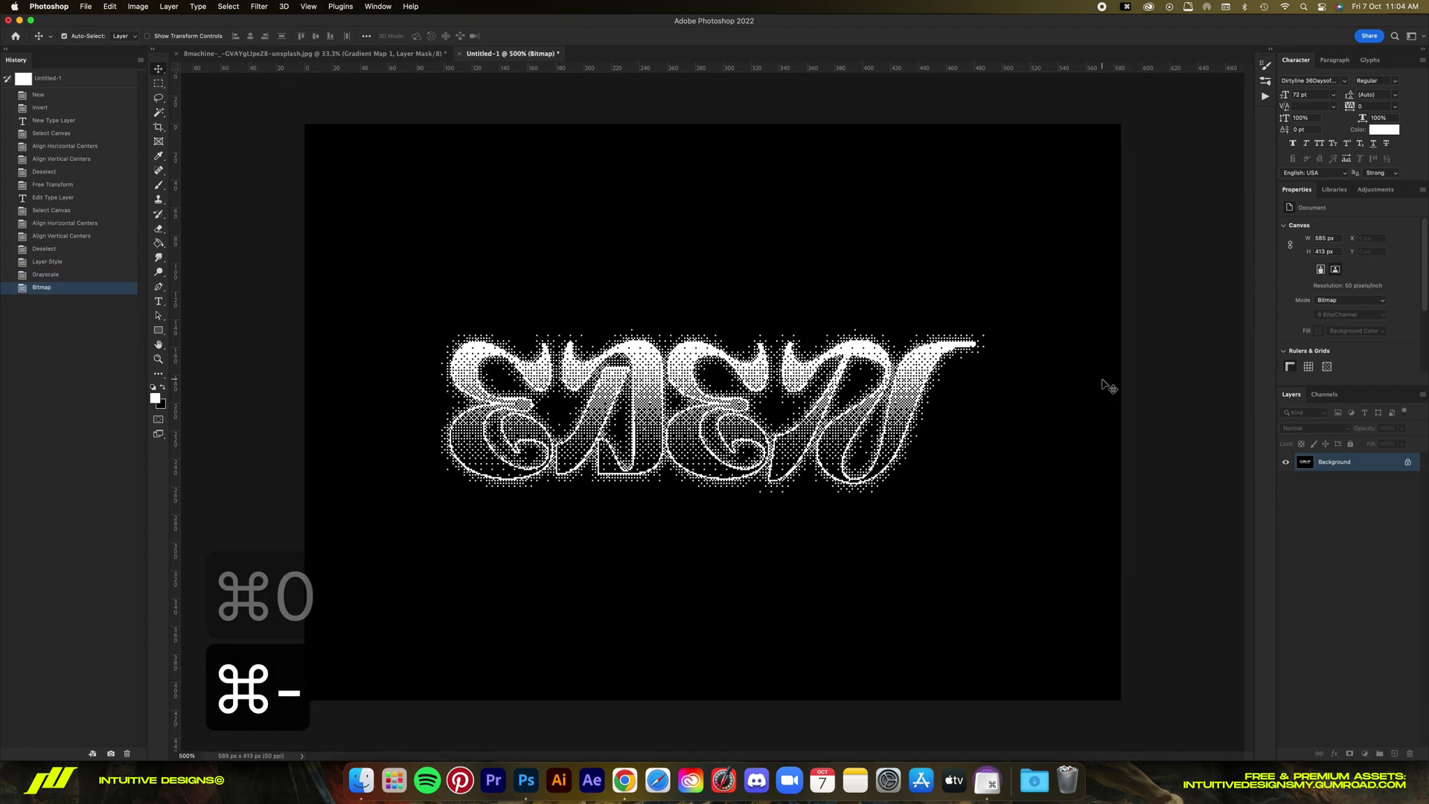
Convert the halftone bitmap back to Grayscale with size ratio 1.
click(138, 6)
mouse_move(158, 22)
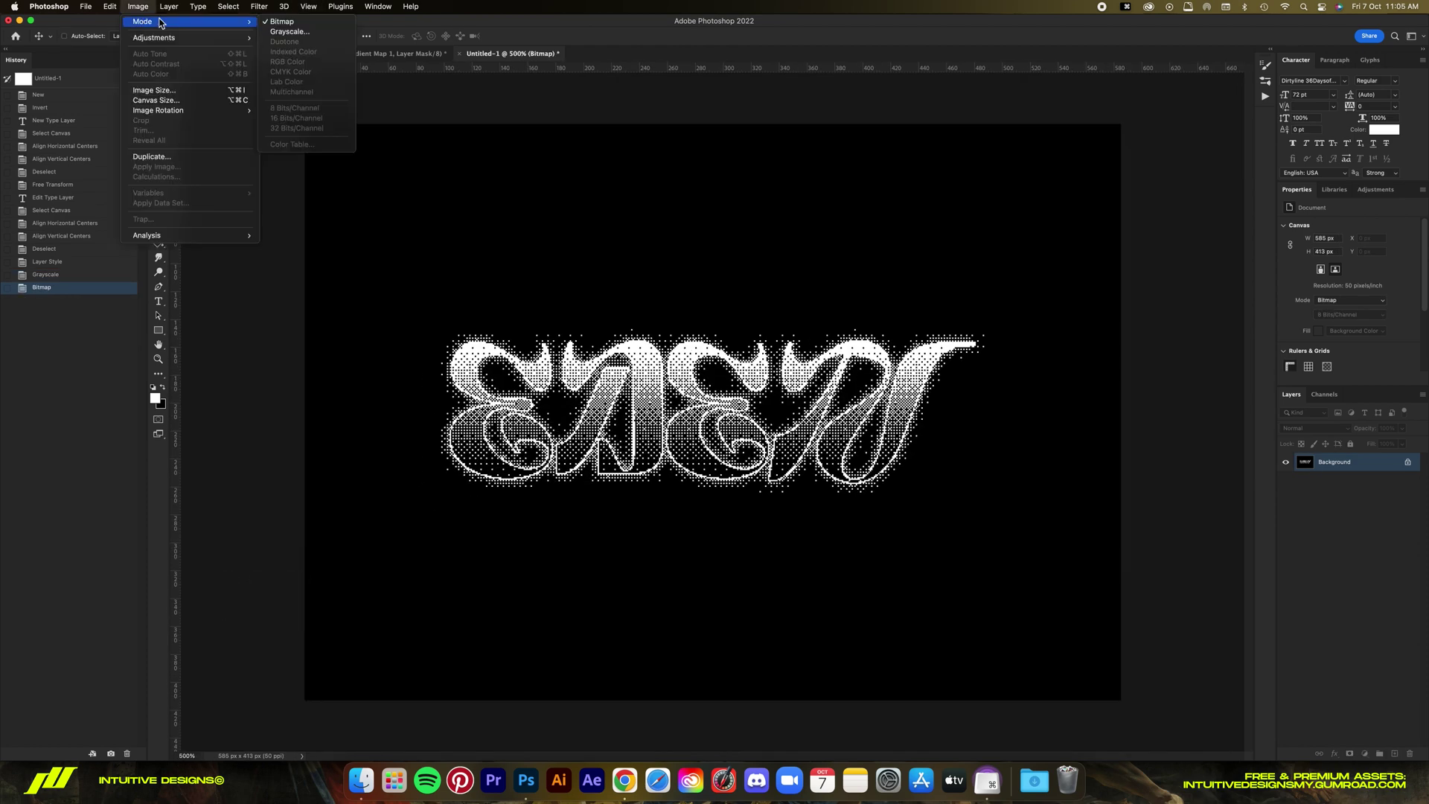
click(290, 31)
click(748, 378)
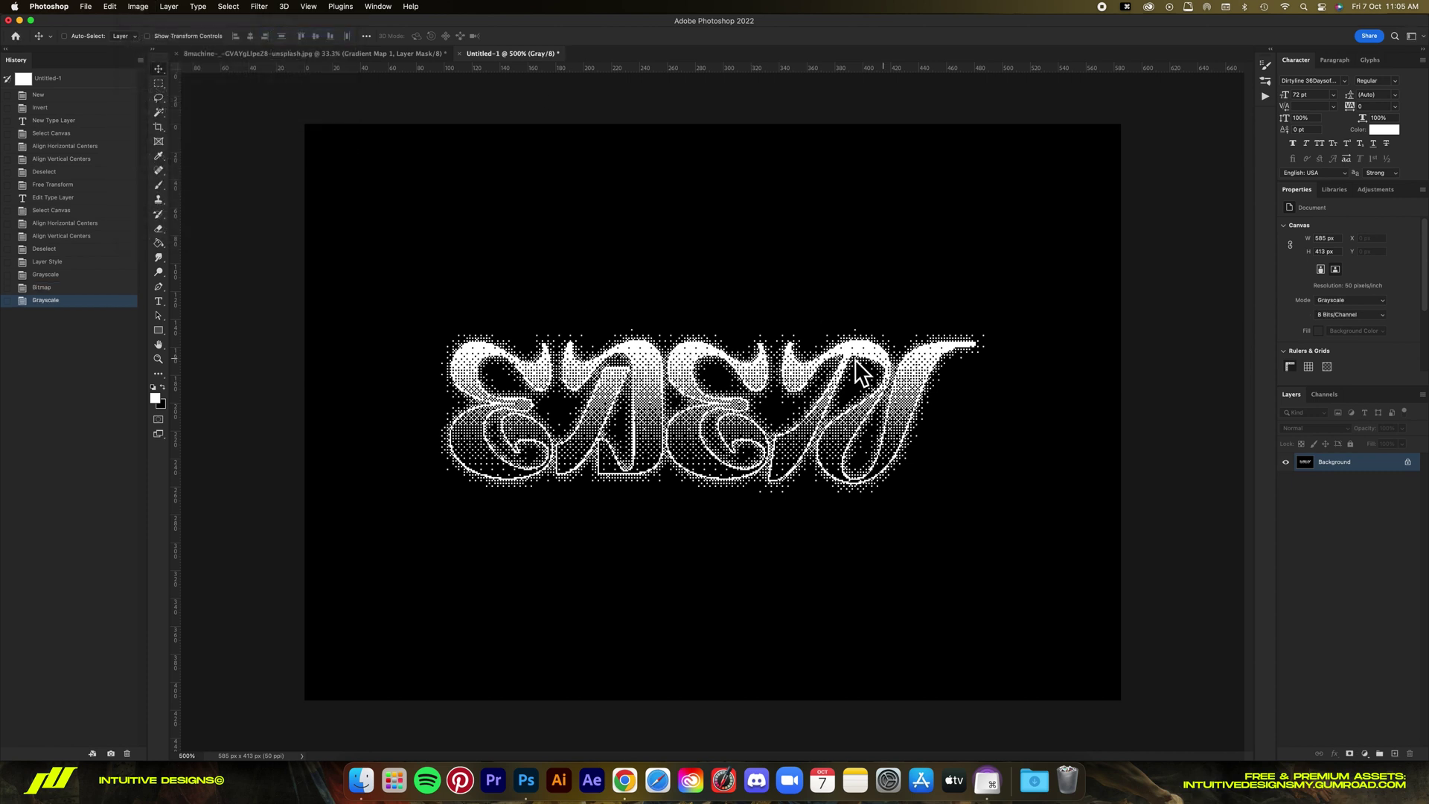
Convert the halftone EDEN image to RGB Color and open Image Size showing 585 × 413 px.
click(138, 6)
mouse_move(156, 22)
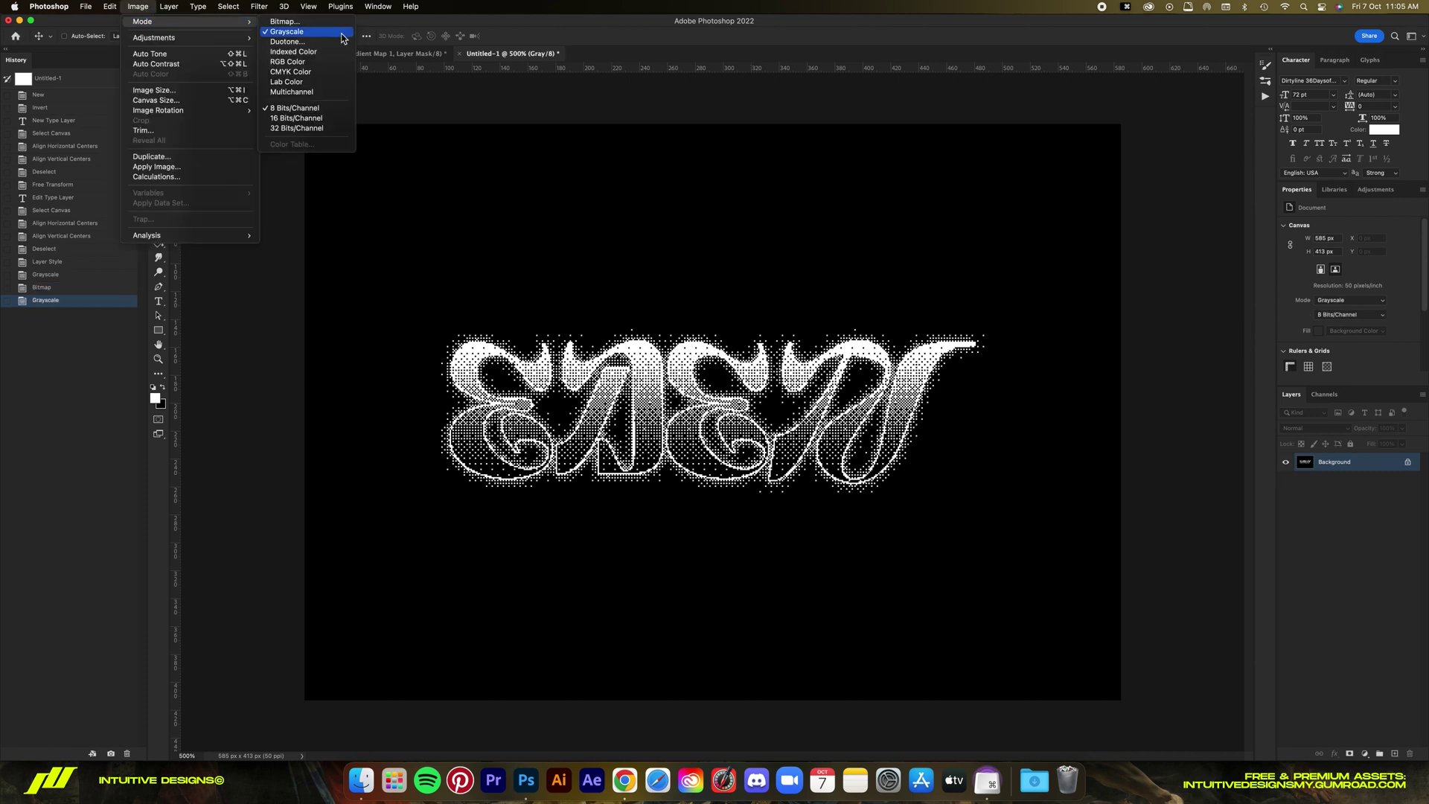
click(325, 66)
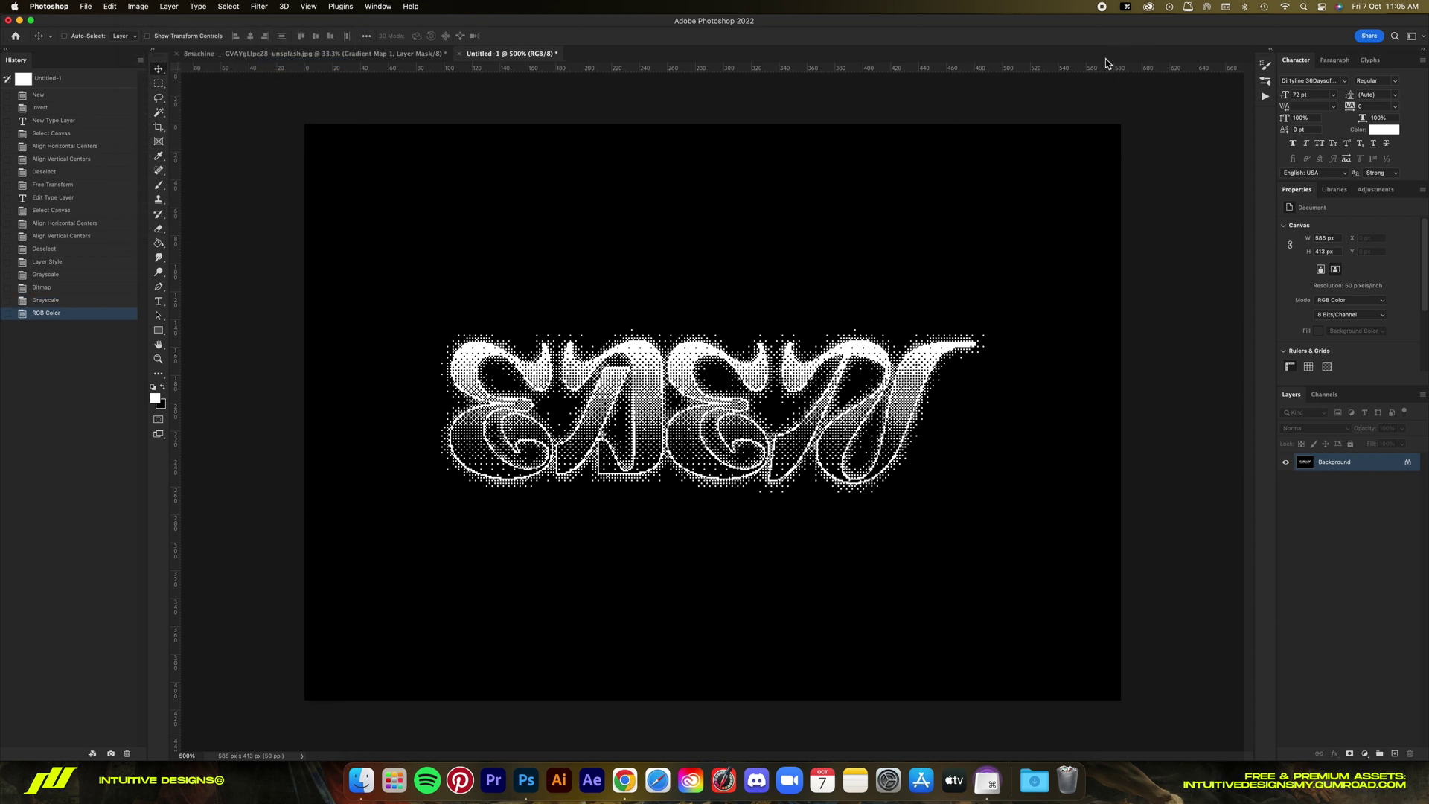
click(138, 6)
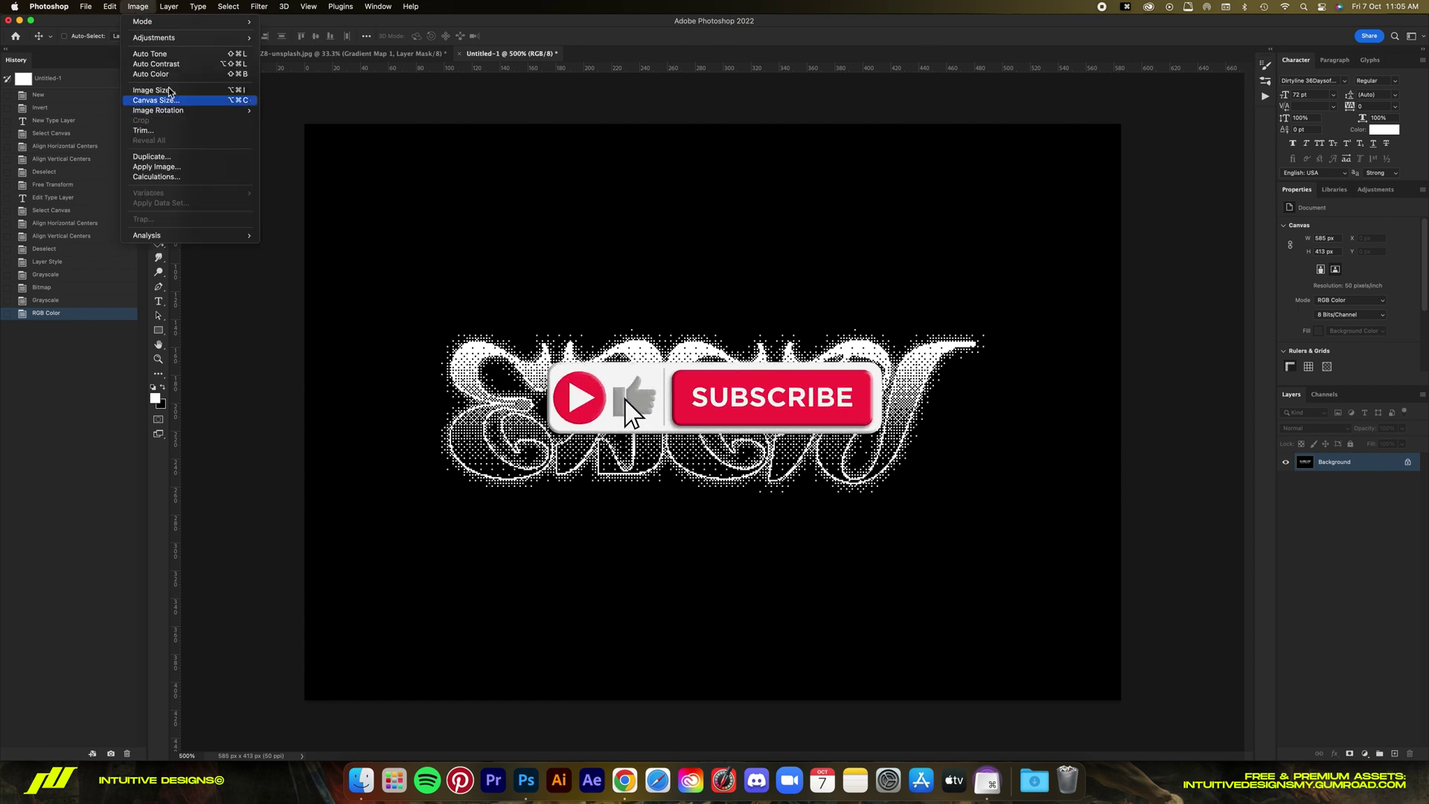
click(156, 90)
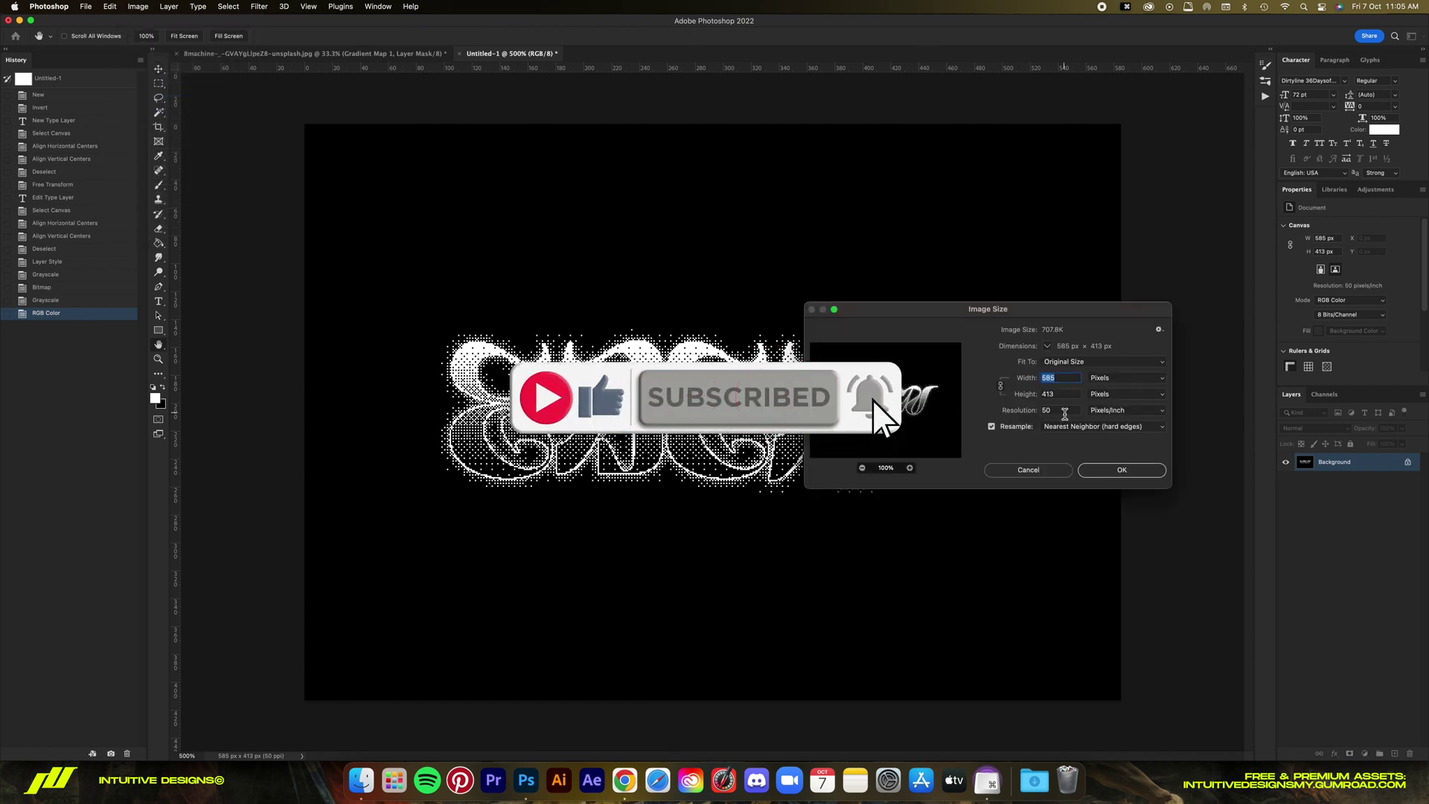